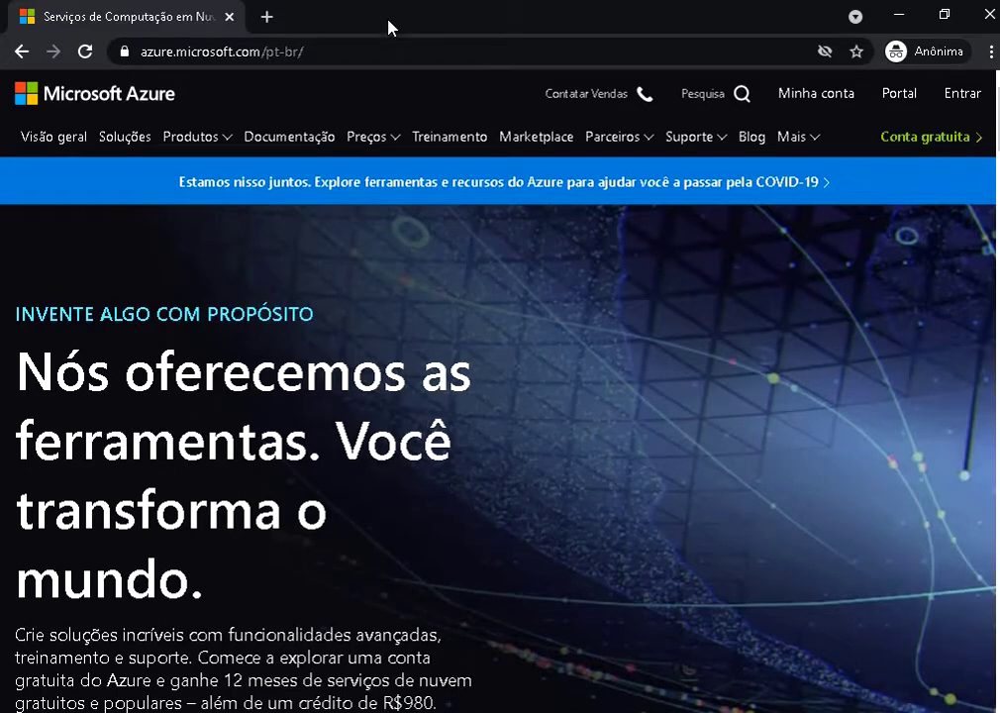
# Go to google.com and search for "azure educação"
pyautogui.click(375, 47)
pyautogui.write('google.com')
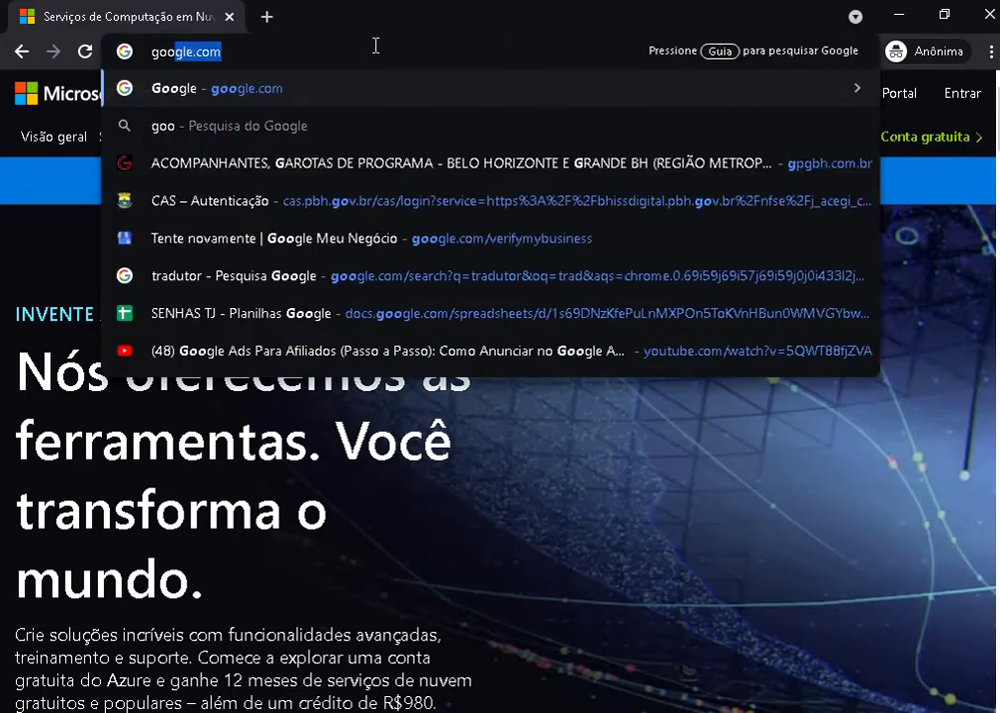
pyautogui.press('Return')
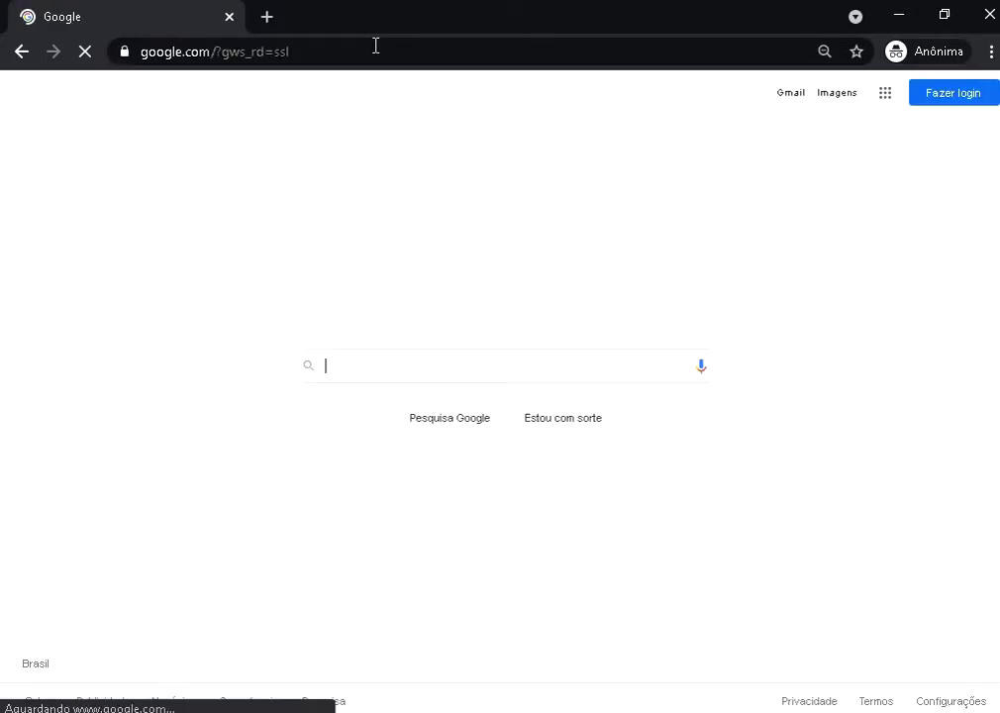
pyautogui.write('azure')
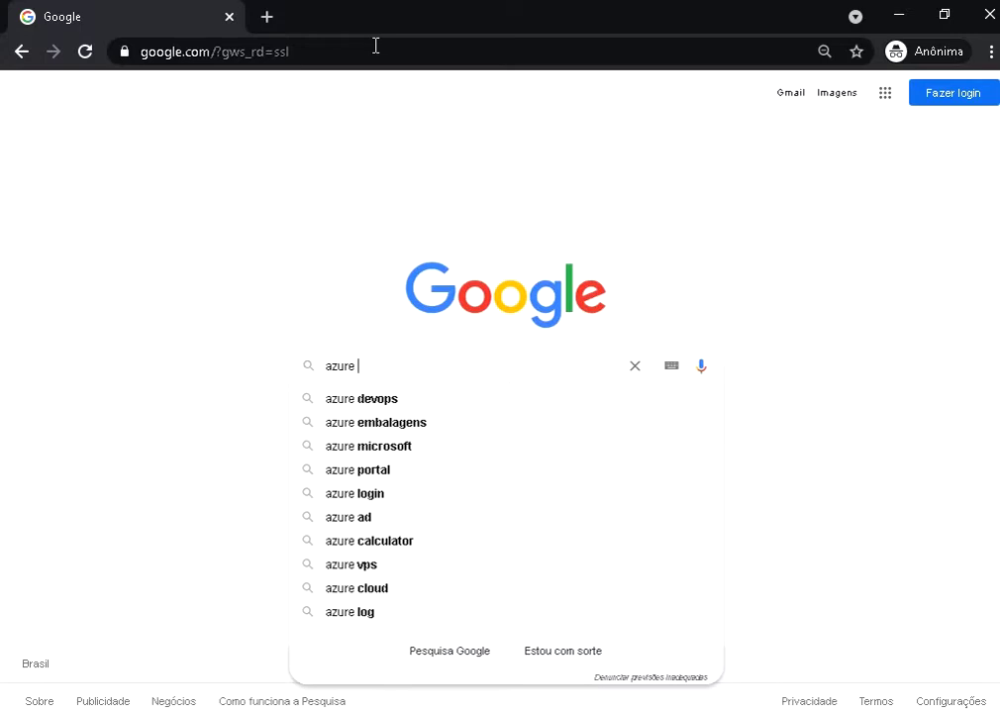
pyautogui.write('educa')
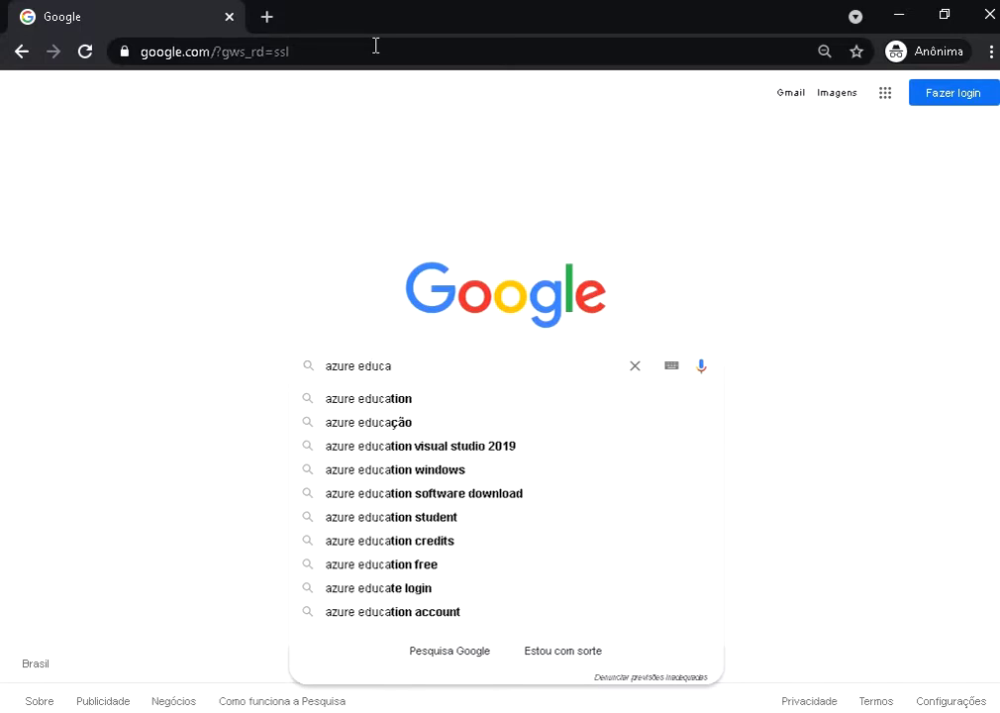
pyautogui.write('ção')
pyautogui.press('Return')
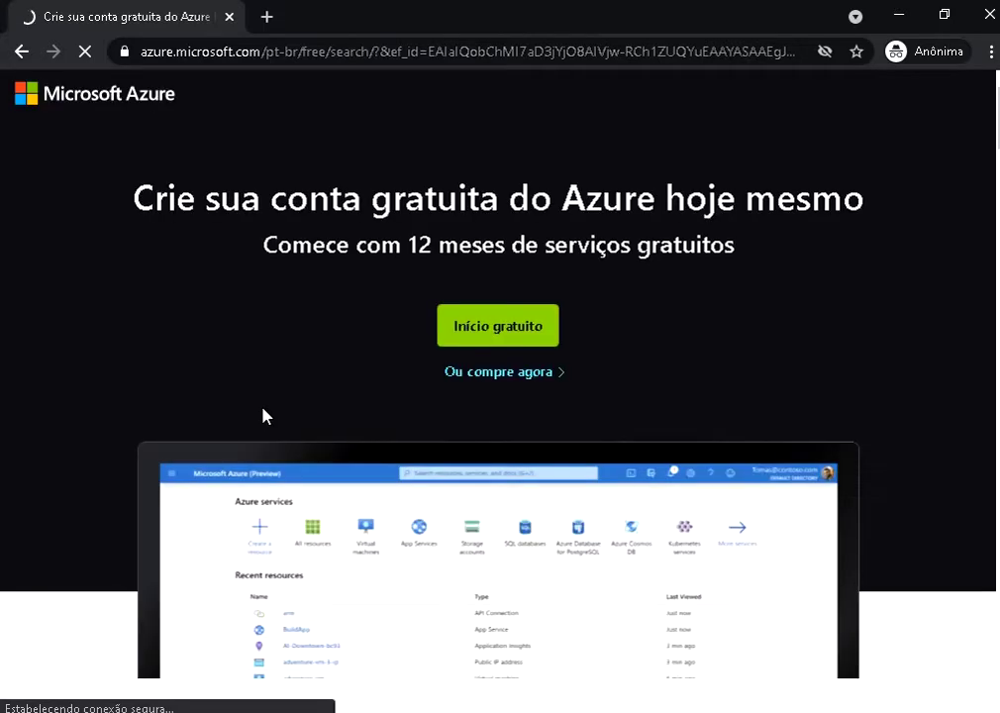
pyautogui.scroll(-7, 273, 405)
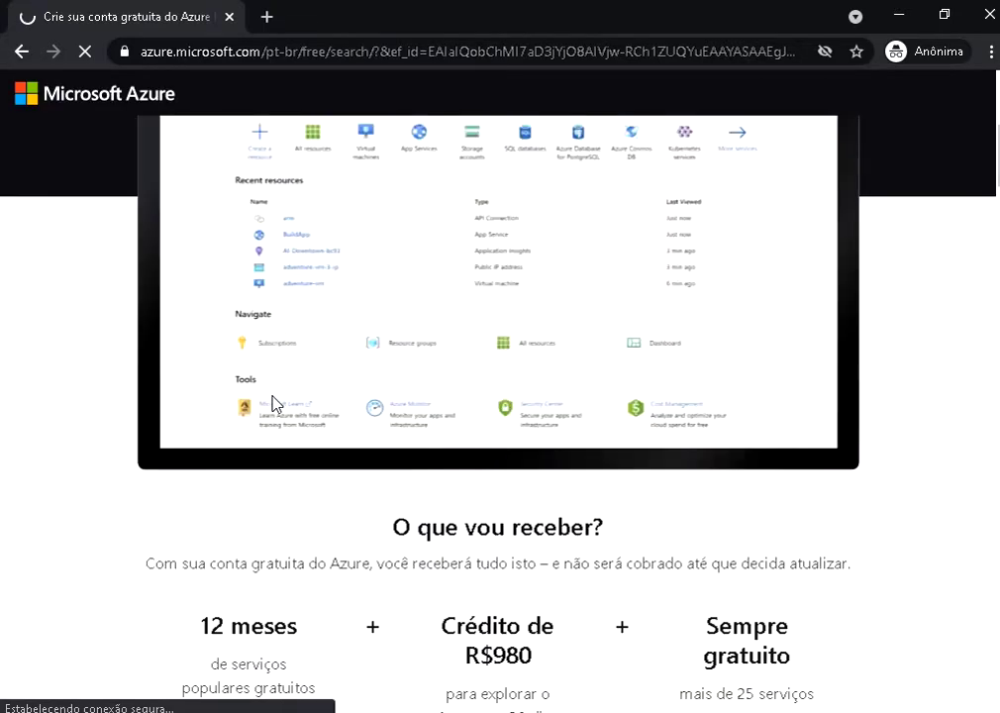
pyautogui.scroll(5, 273, 396)
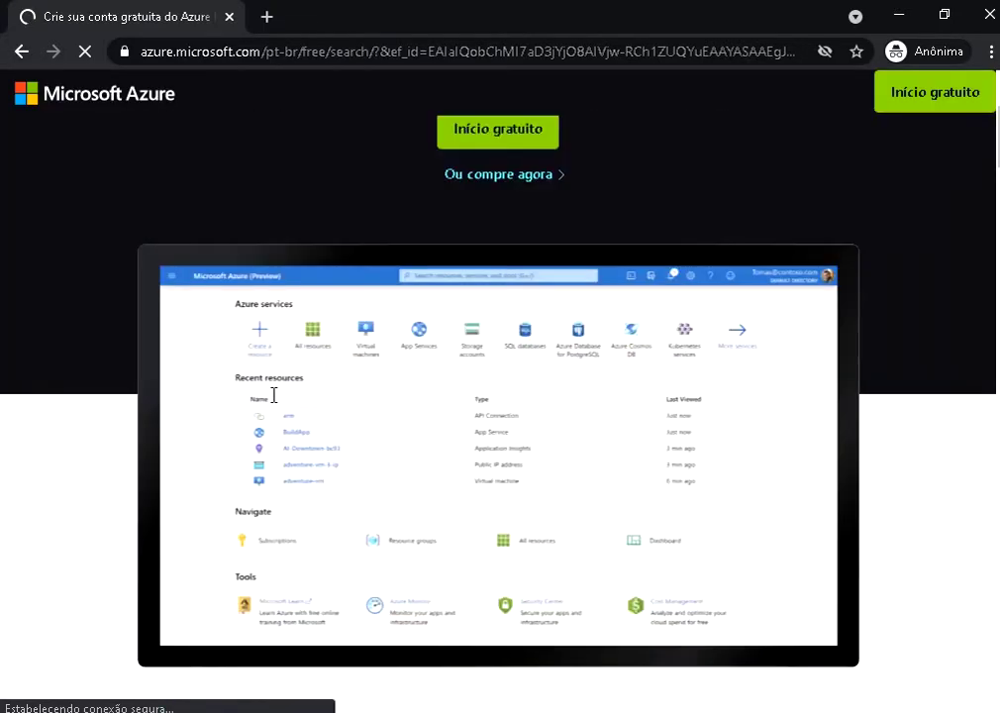
pyautogui.click(20, 58)
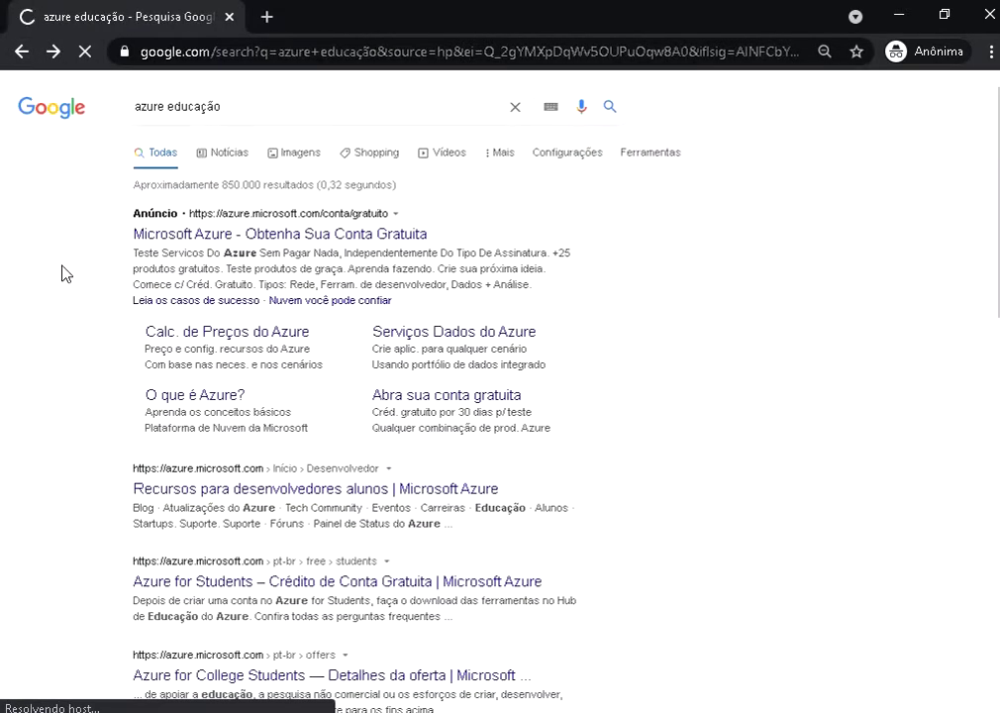
# Open the "Recursos para desenvolvedores alunos" search result and review the student developer resources page through to its opportunities section
pyautogui.click(264, 498)
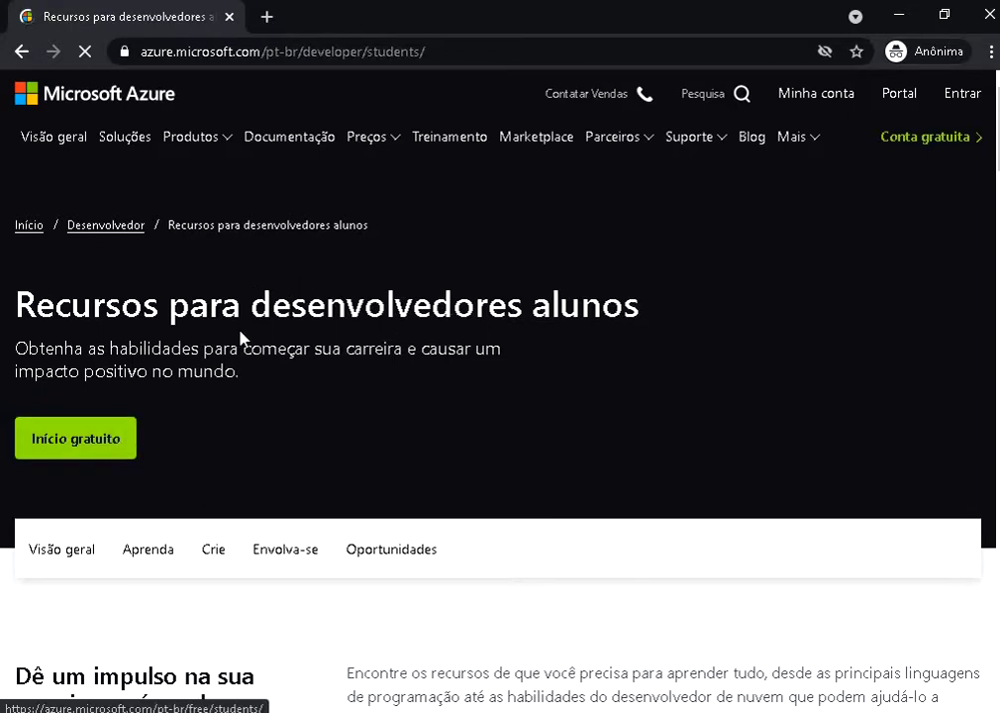
pyautogui.scroll(-5, 238, 340)
pyautogui.scroll(-15, 239, 339)
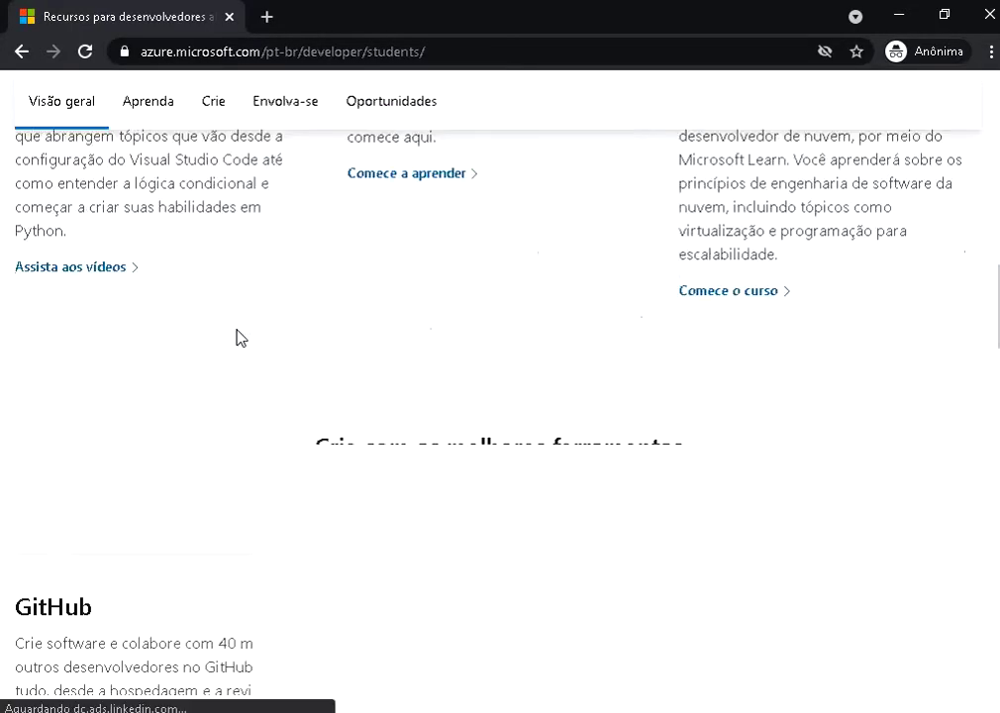
pyautogui.scroll(-10, 238, 329)
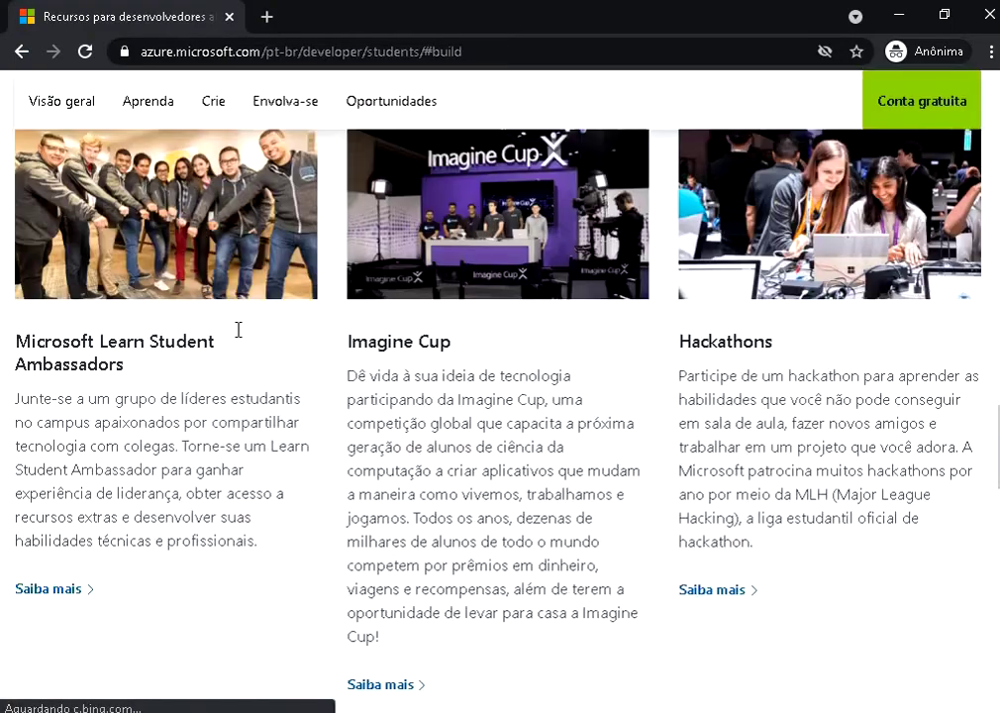
pyautogui.scroll(4, 239, 330)
pyautogui.scroll(-7, 238, 337)
pyautogui.scroll(-2, 238, 342)
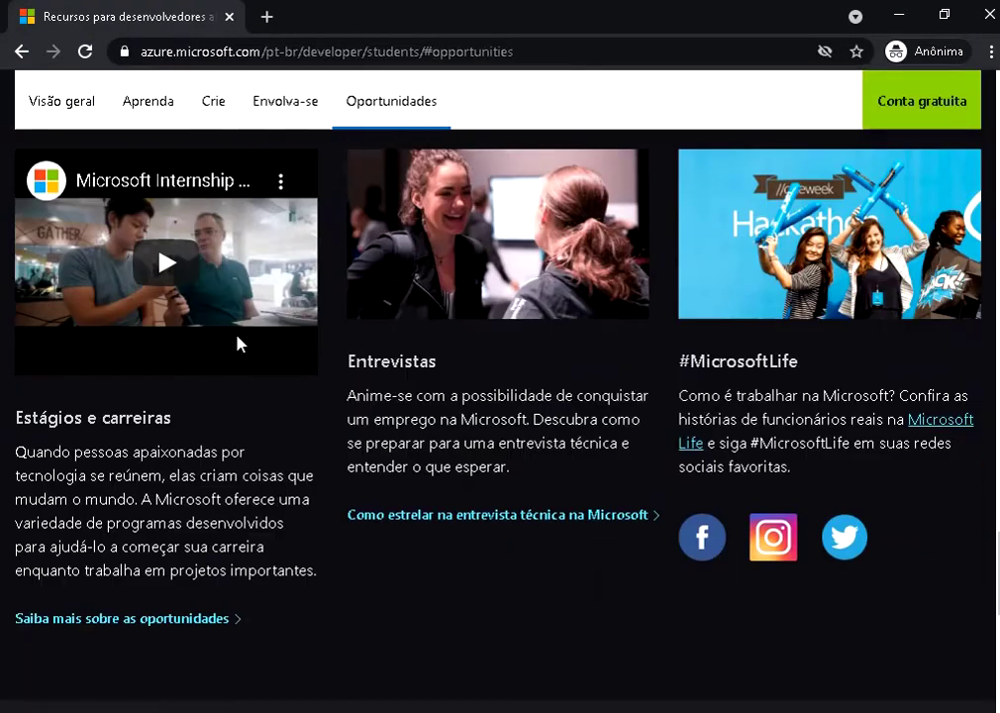
pyautogui.scroll(12, 238, 341)
pyautogui.scroll(15, 238, 341)
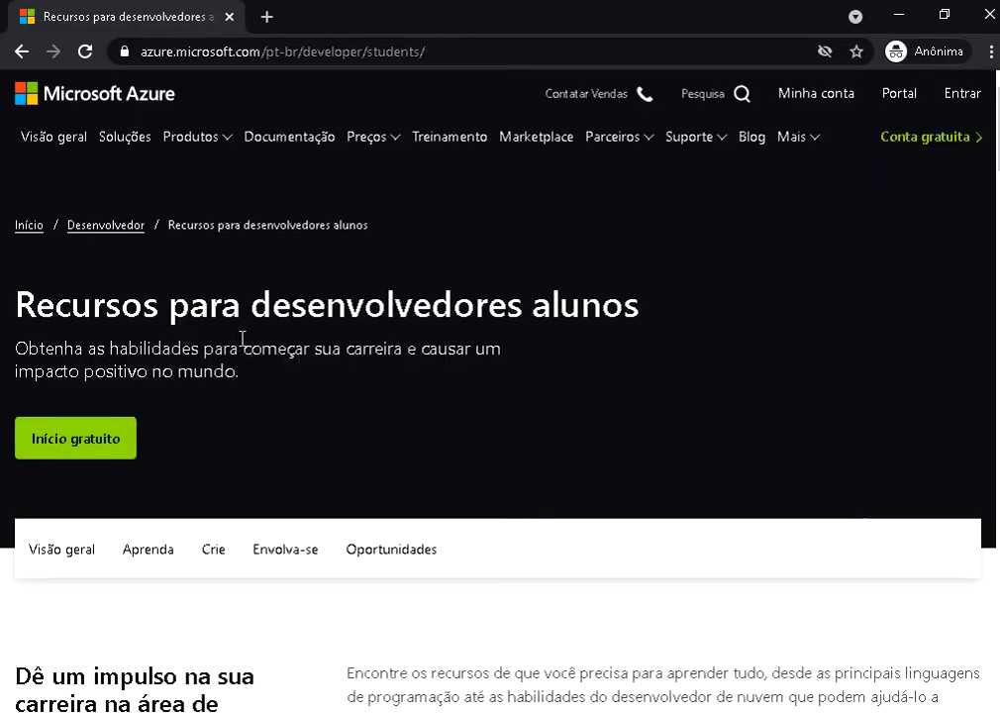
# Open the free start offer for students and examine the credit offer and what can be built with it
pyautogui.click(105, 438)
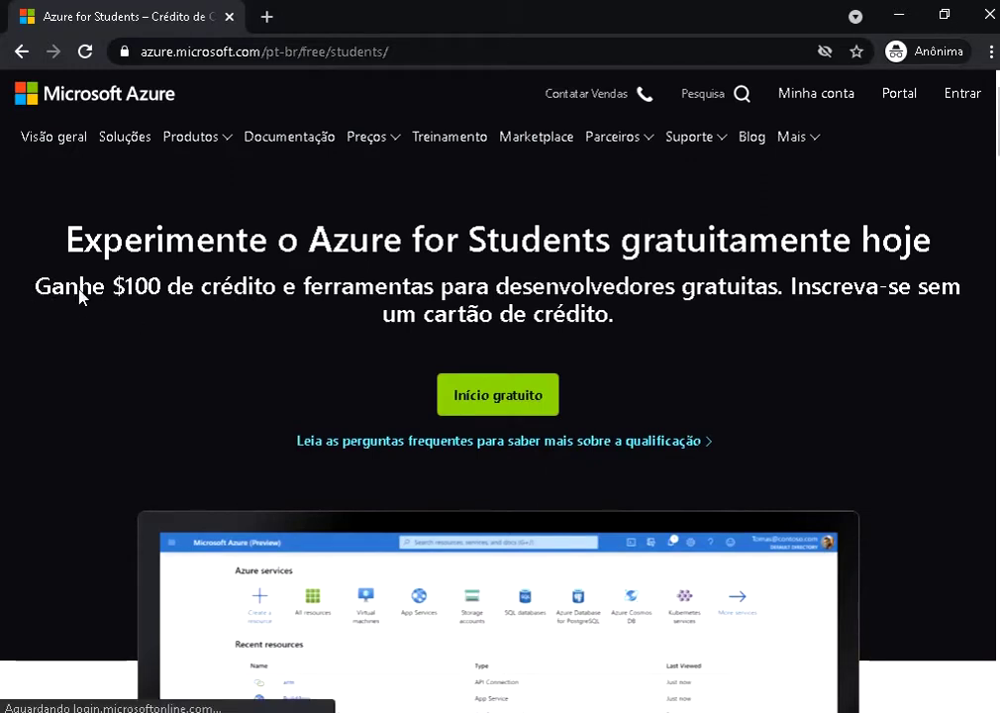
pyautogui.moveTo(36, 286); pyautogui.dragTo(161, 289)
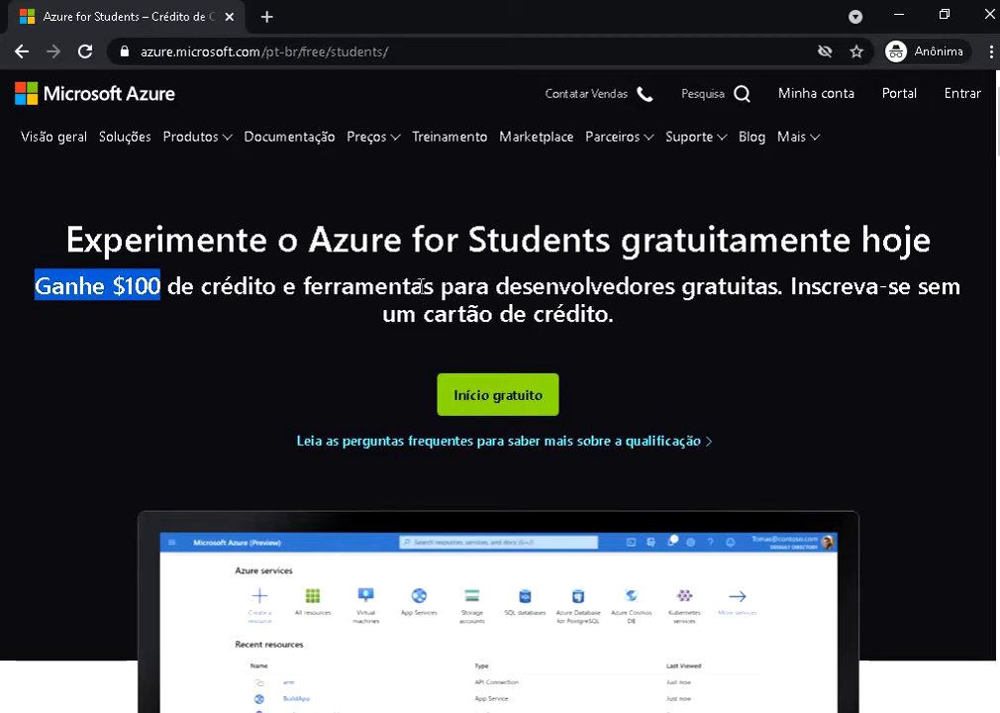
pyautogui.scroll(-4, 399, 280)
pyautogui.scroll(-3, 400, 280)
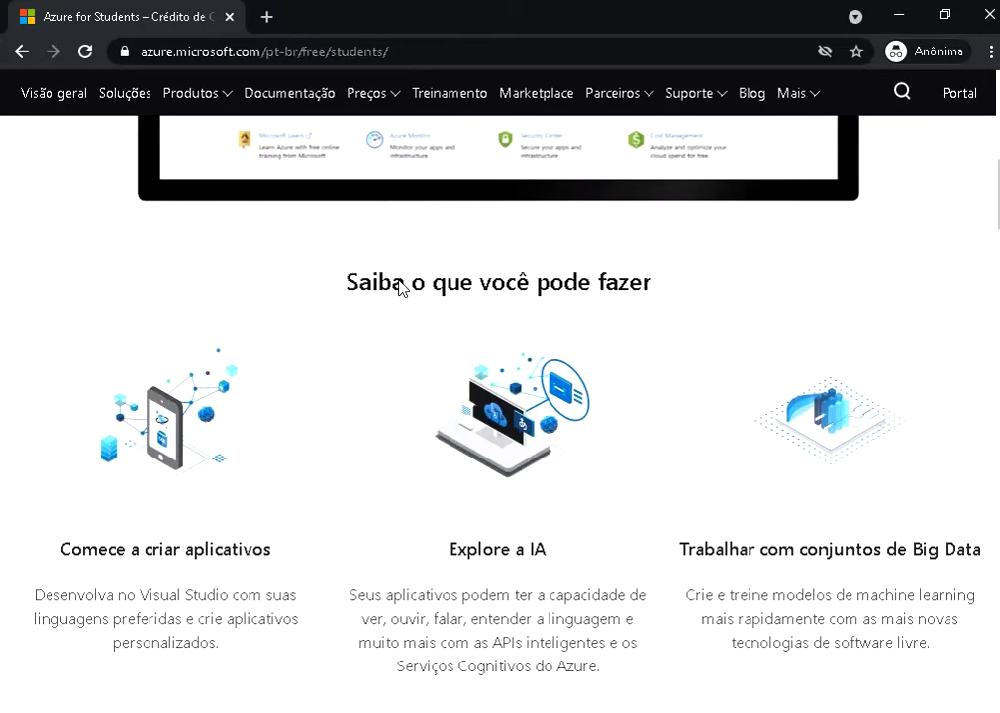
pyautogui.scroll(-7, 400, 282)
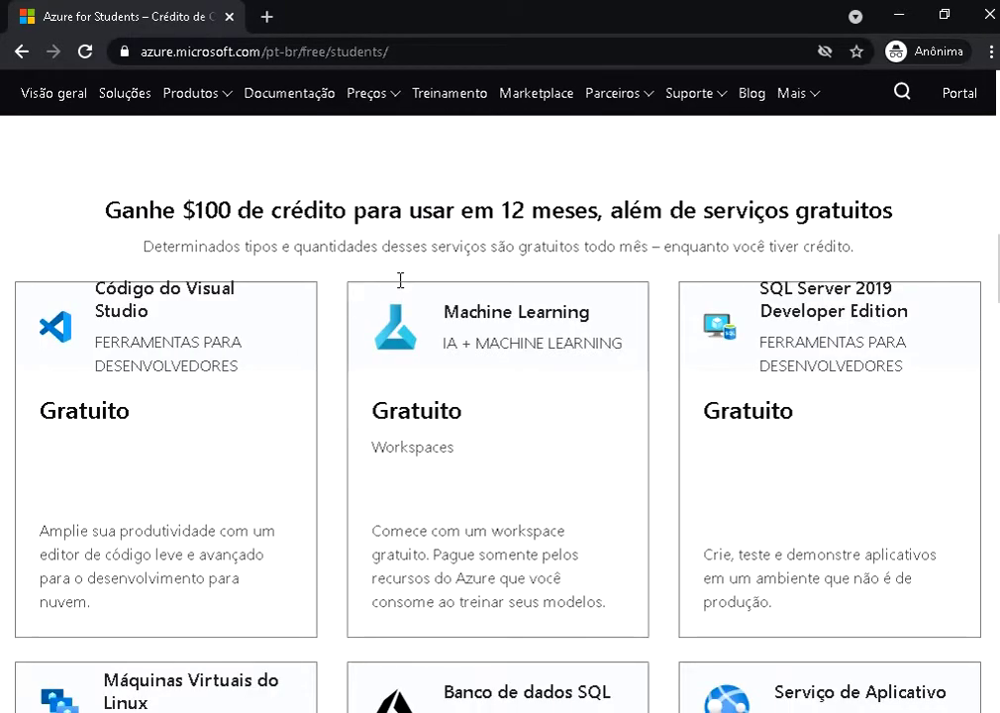
# Examine the free services included with Azure for Students and their limits, along with the free learning paths
pyautogui.scroll(-1, 400, 280)
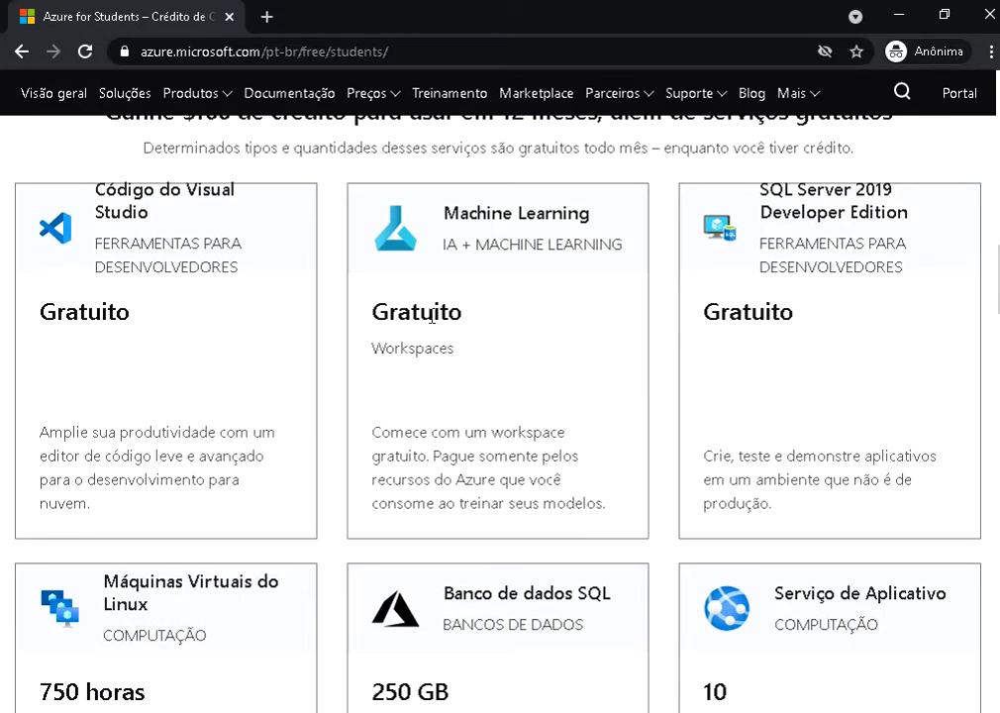
pyautogui.scroll(-5, 435, 319)
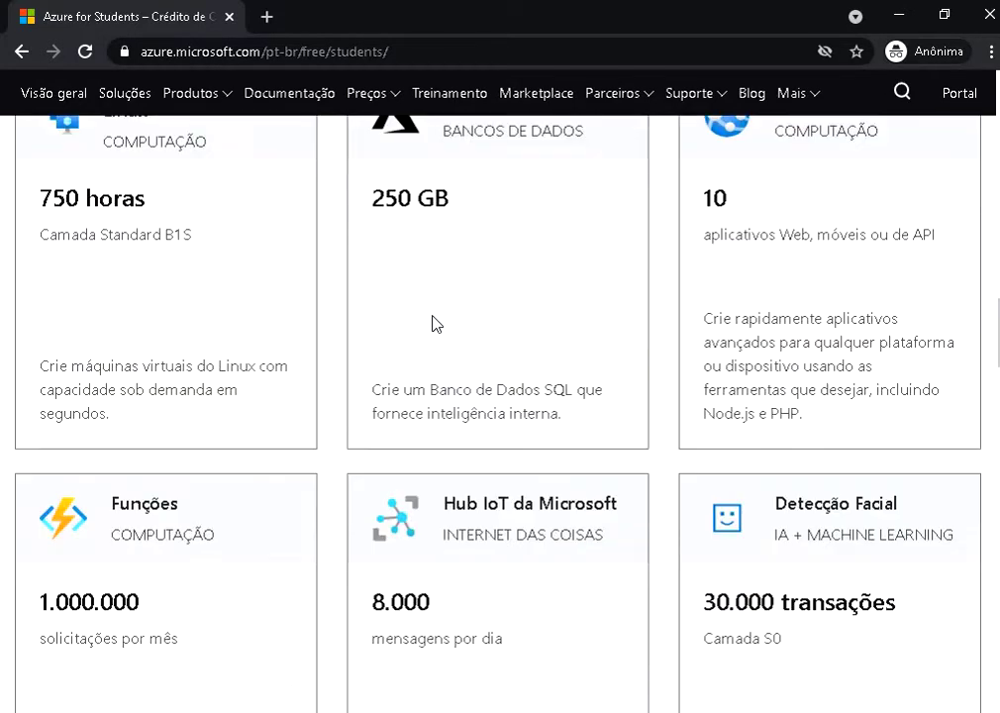
pyautogui.scroll(1, 433, 322)
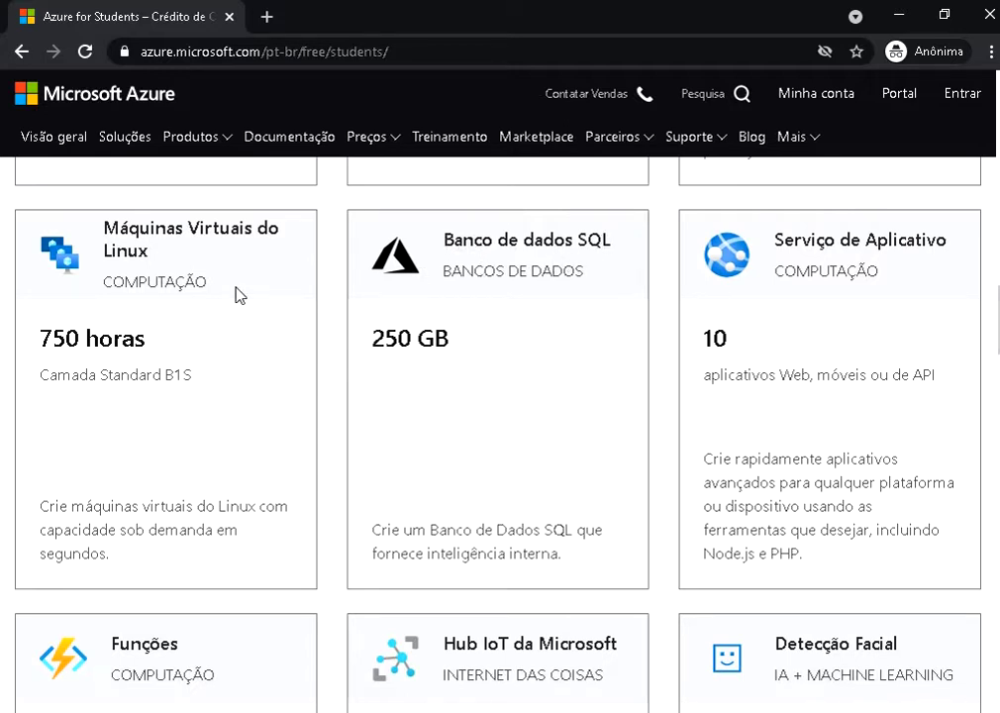
pyautogui.scroll(-4, 415, 297)
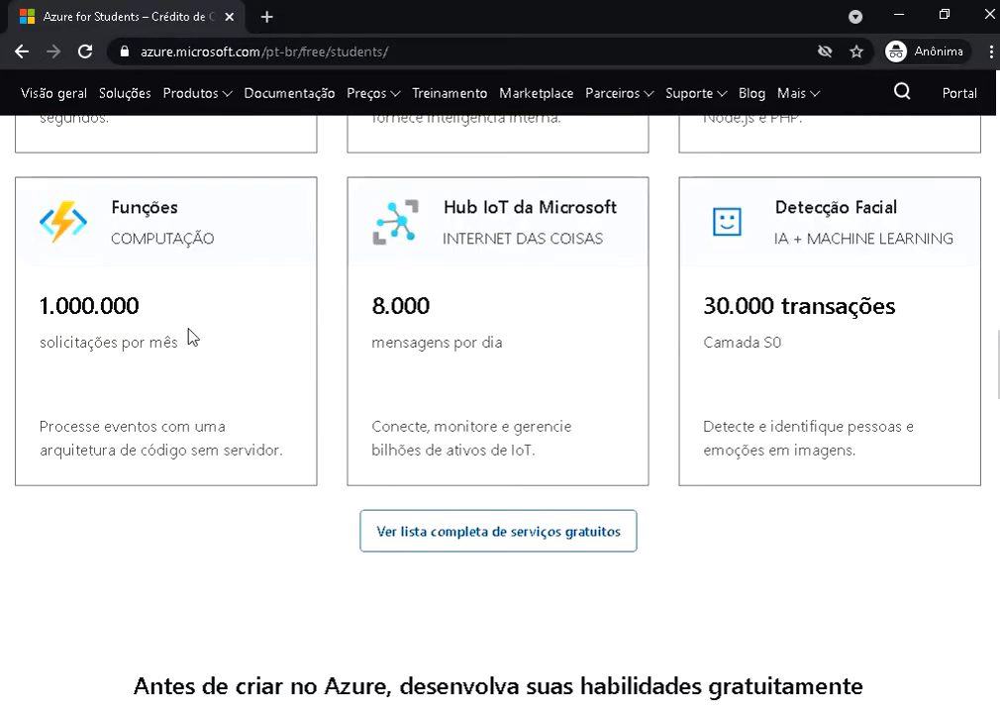
pyautogui.scroll(-4, 203, 333)
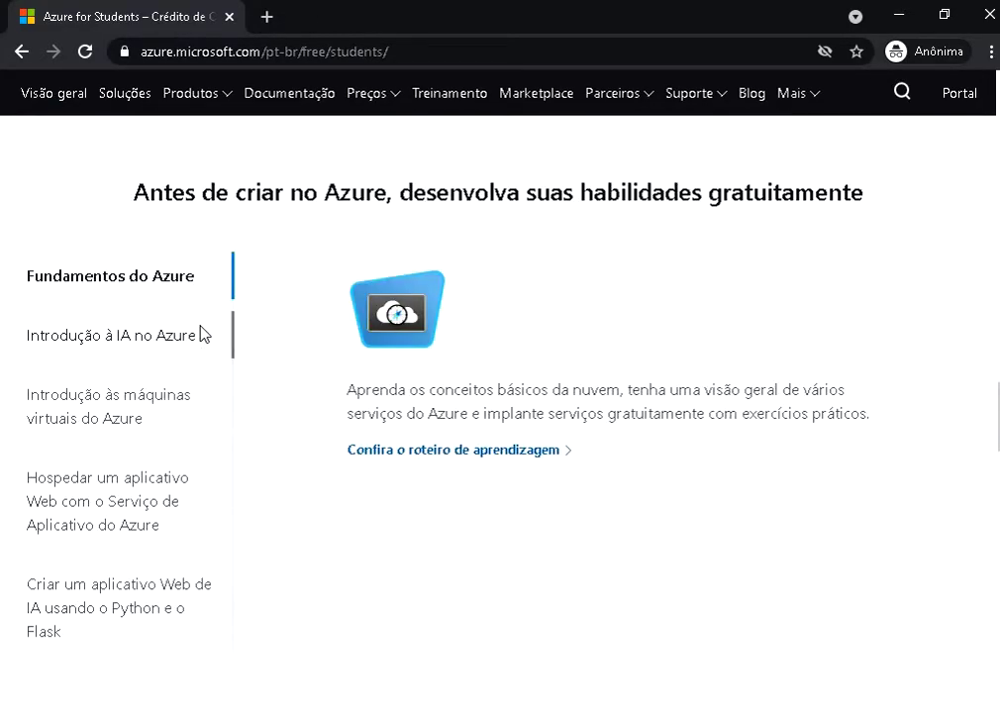
pyautogui.scroll(5, 203, 332)
pyautogui.scroll(15, 201, 334)
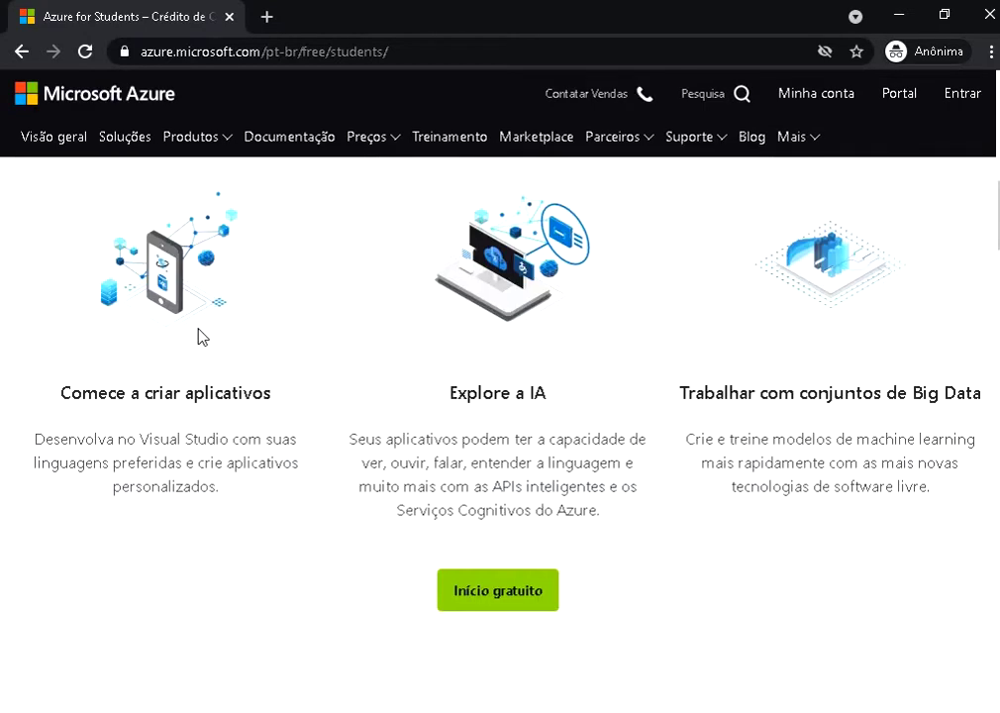
pyautogui.scroll(1, 198, 338)
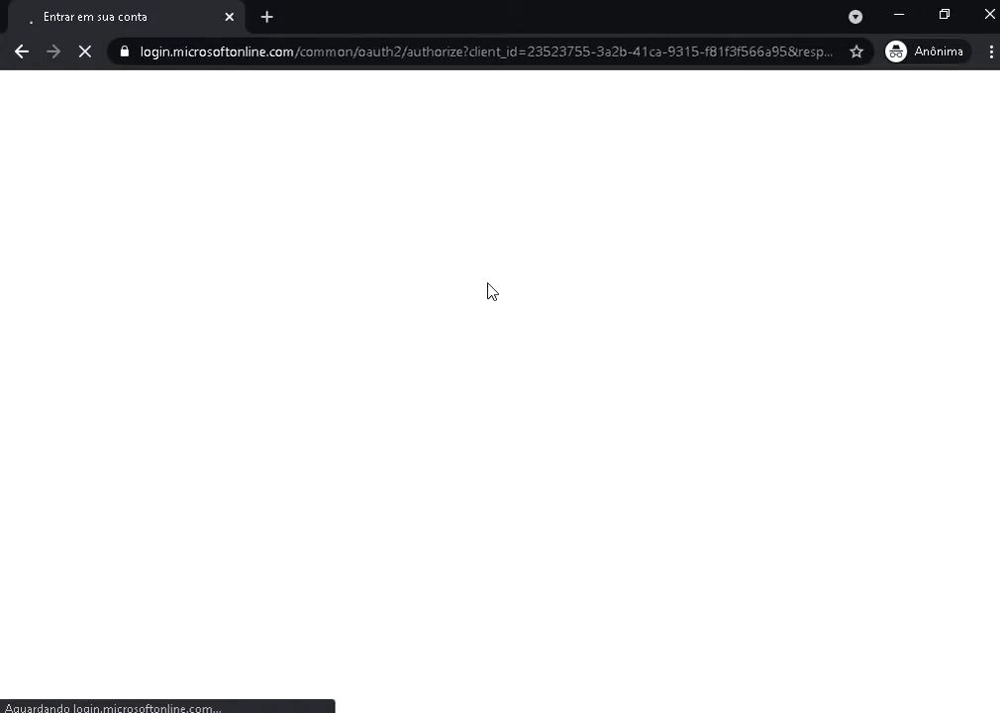
# Load azure.com and open the Microsoft account sign-in page from the Azure home page
pyautogui.click(375, 52)
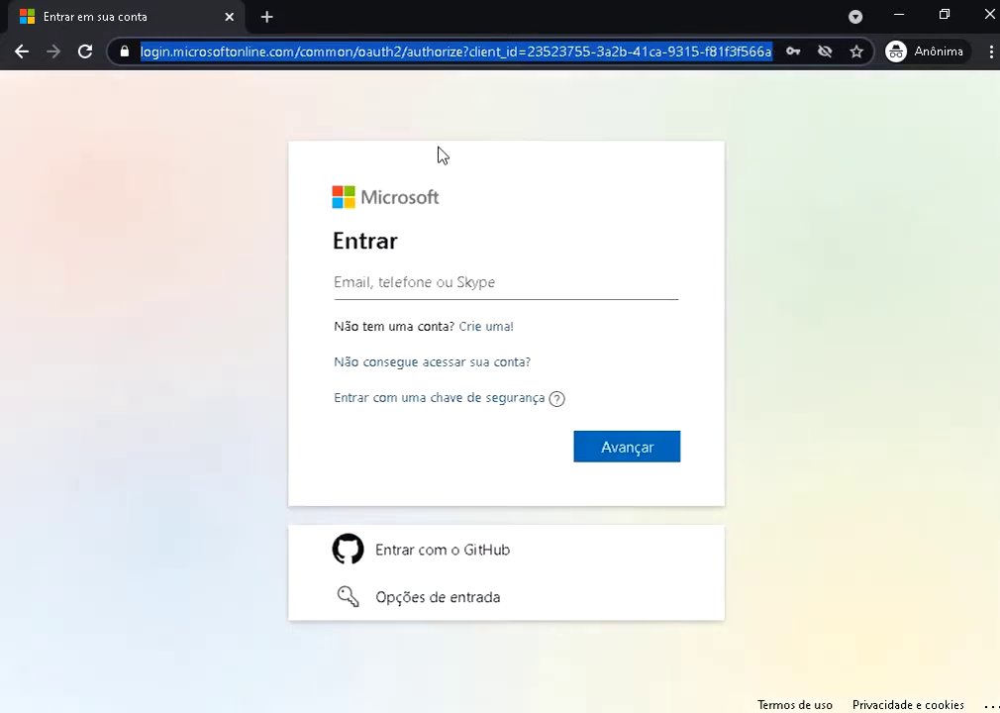
pyautogui.write('azure.com')
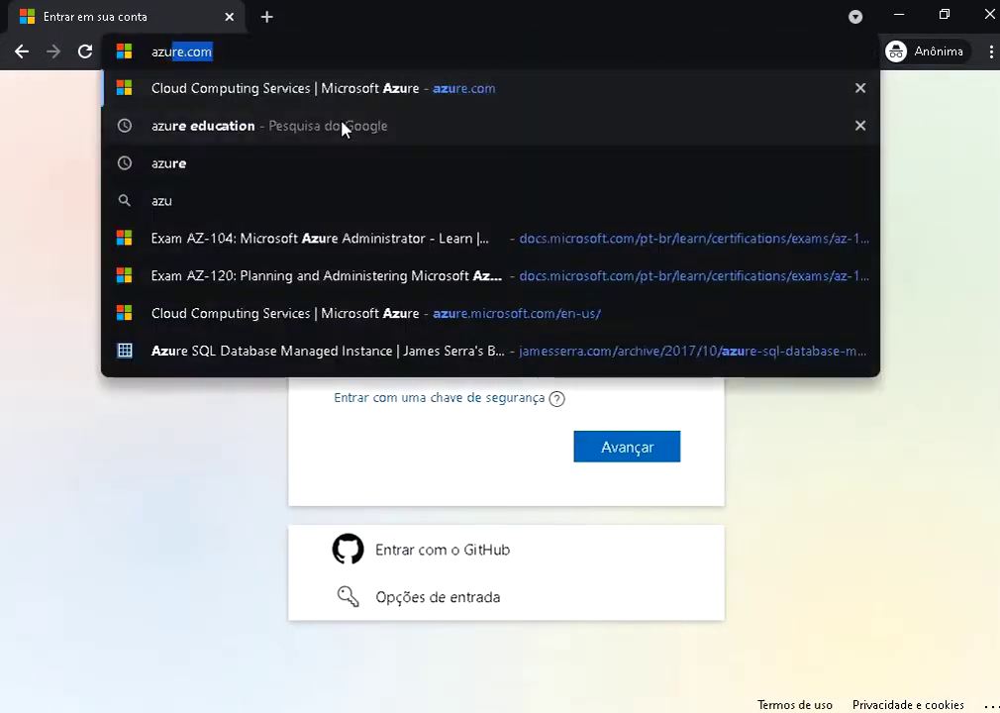
pyautogui.press('Return')
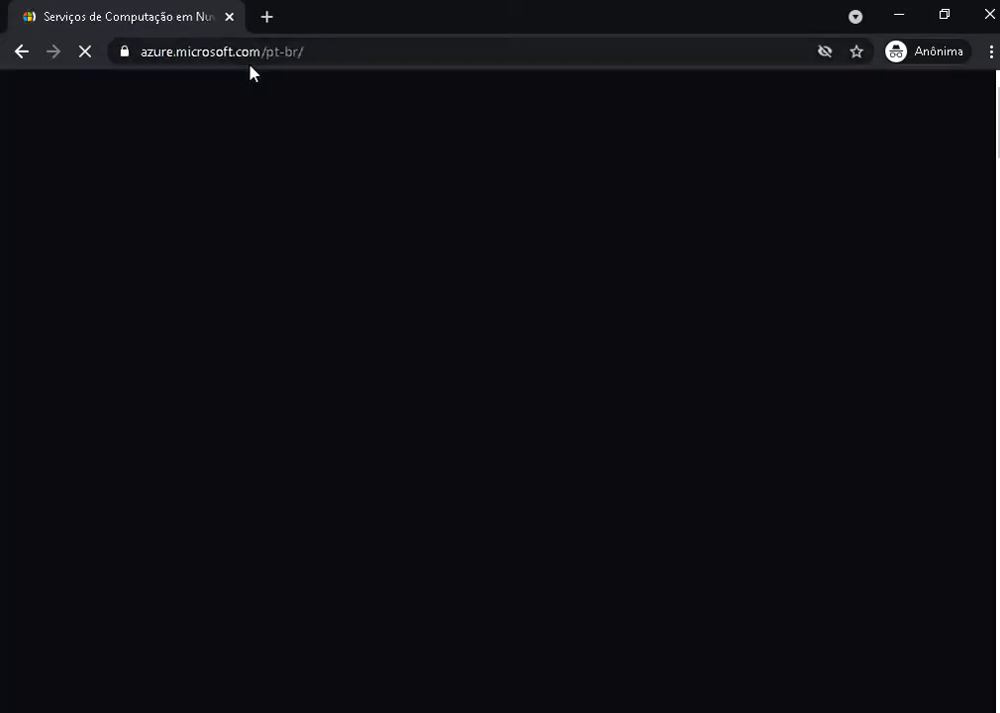
pyautogui.moveTo(317, 49); pyautogui.dragTo(139, 50)
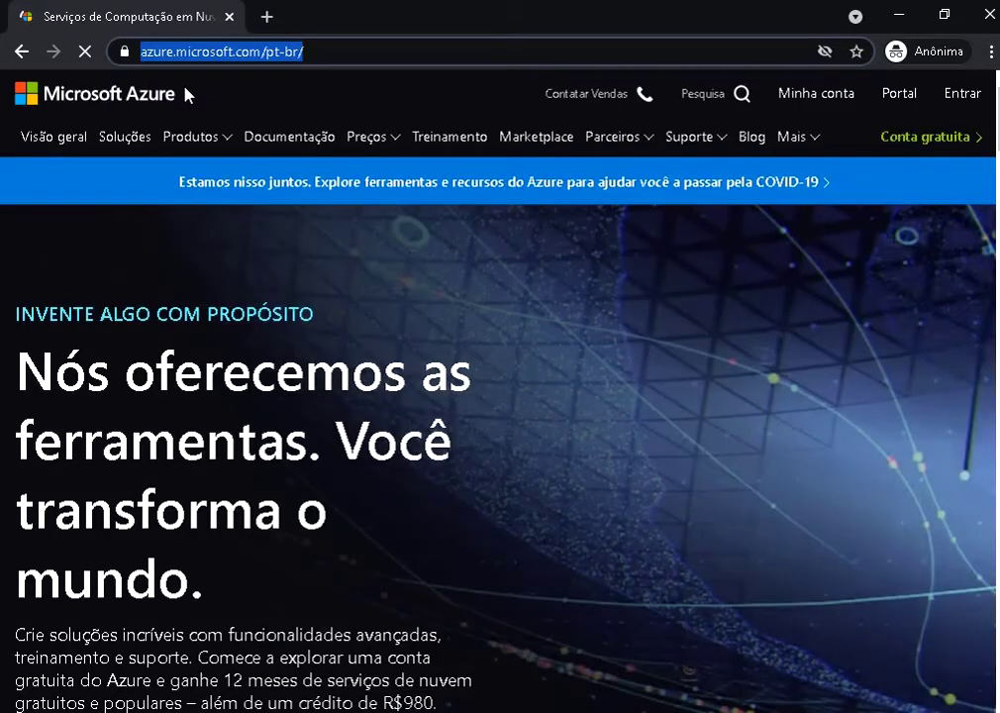
pyautogui.click(965, 101)
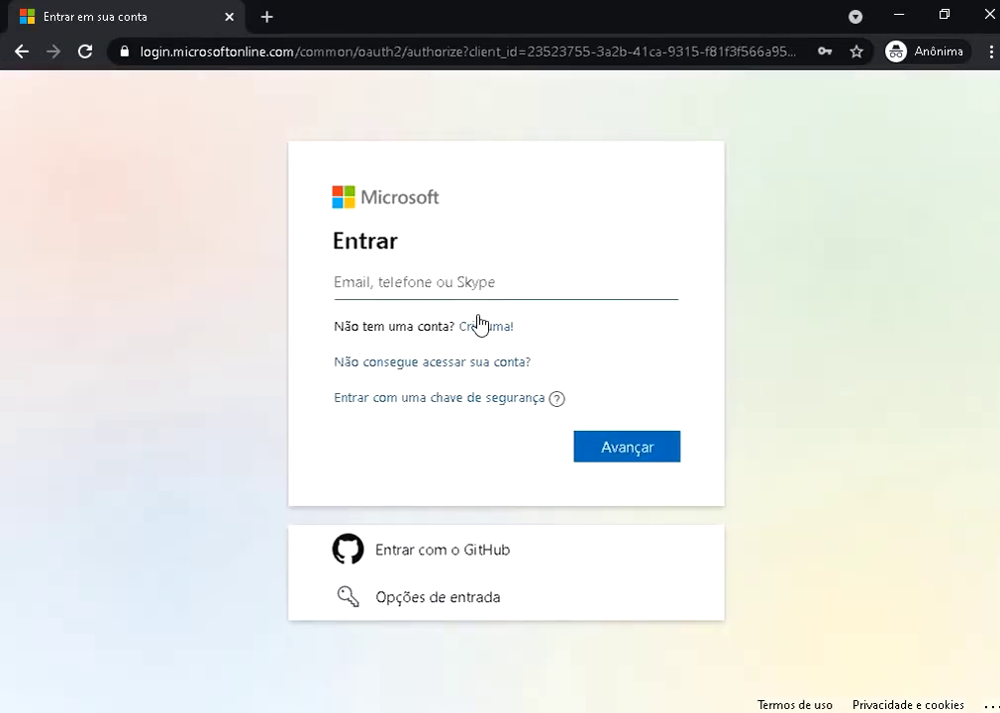
# Fill in the saved account e-mail on the sign-in form and proceed
pyautogui.click(457, 284)
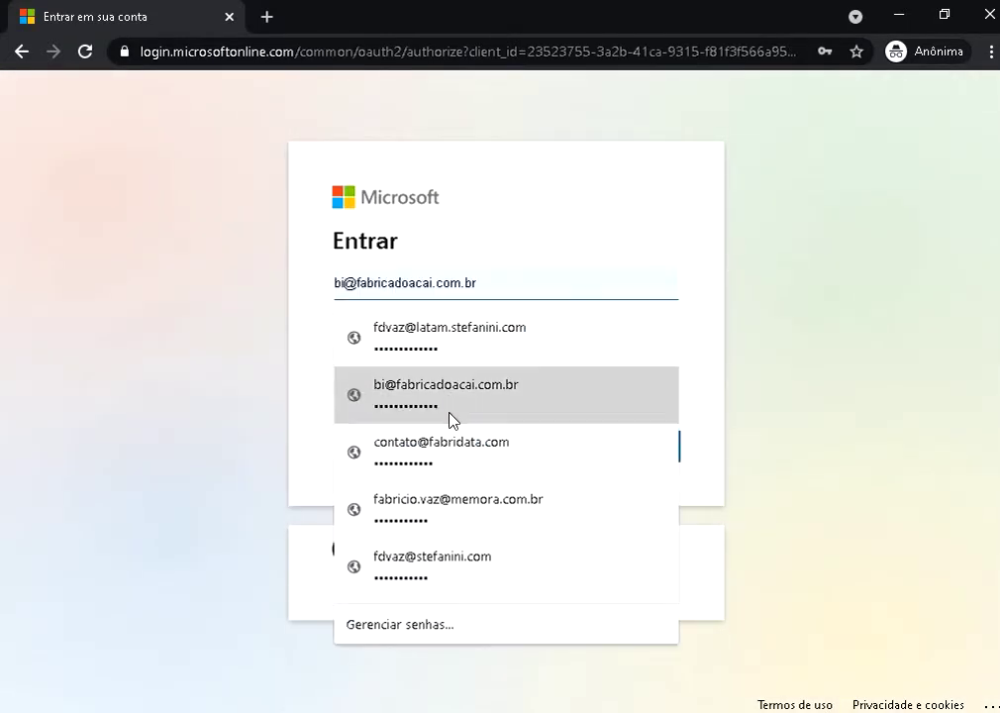
pyautogui.click(455, 437)
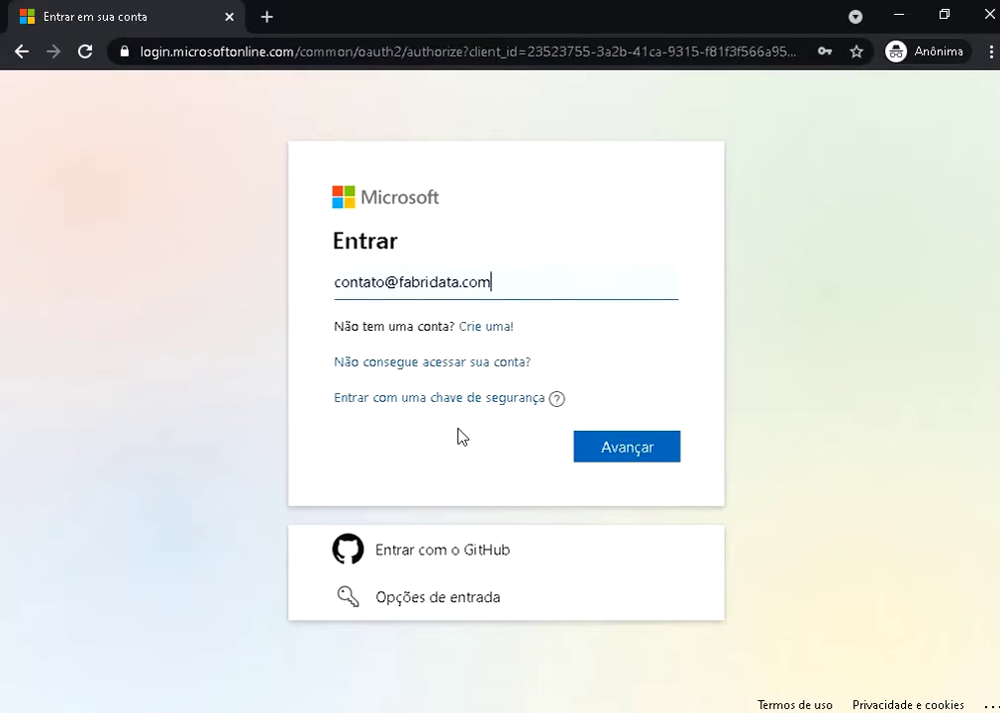
pyautogui.click(642, 443)
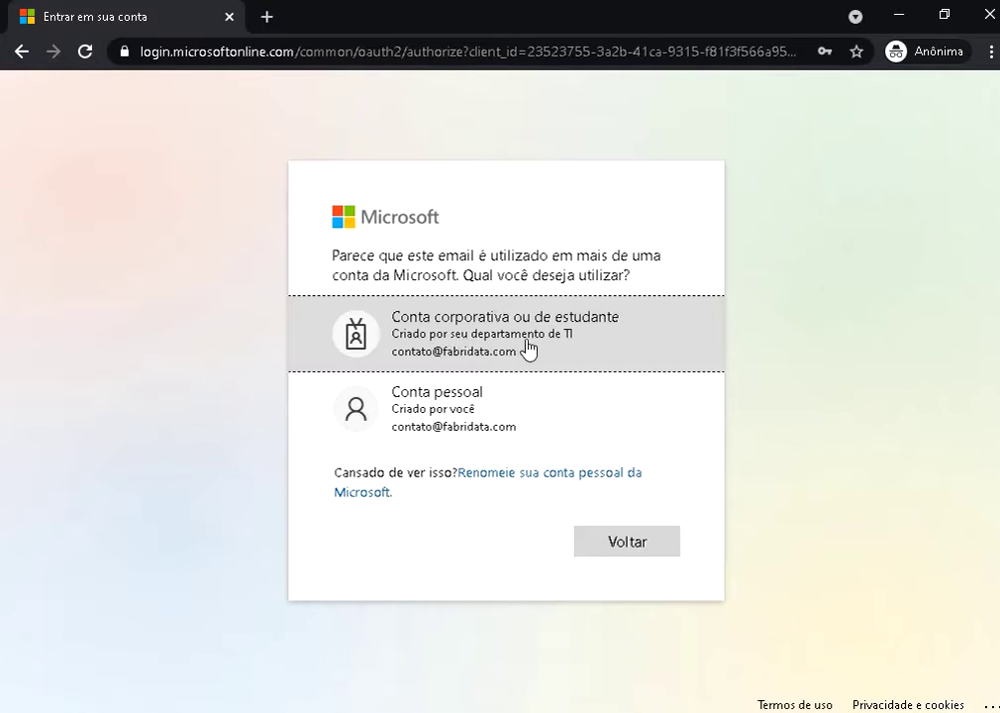
# Choose the personal account option, enter the account password and sign in
pyautogui.click(440, 425)
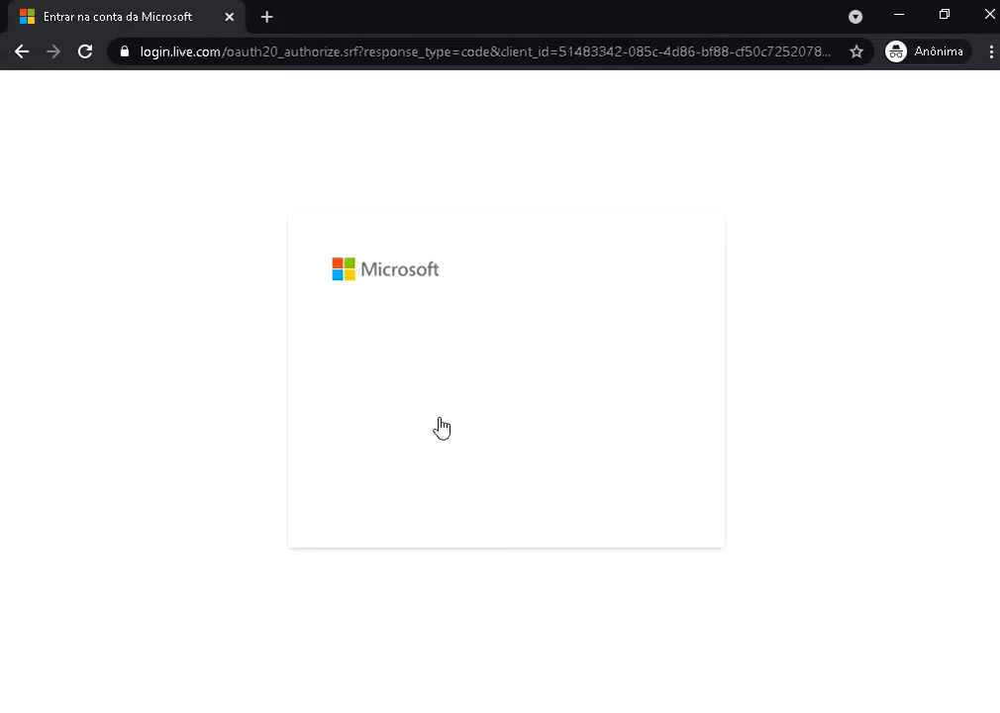
pyautogui.click(439, 363)
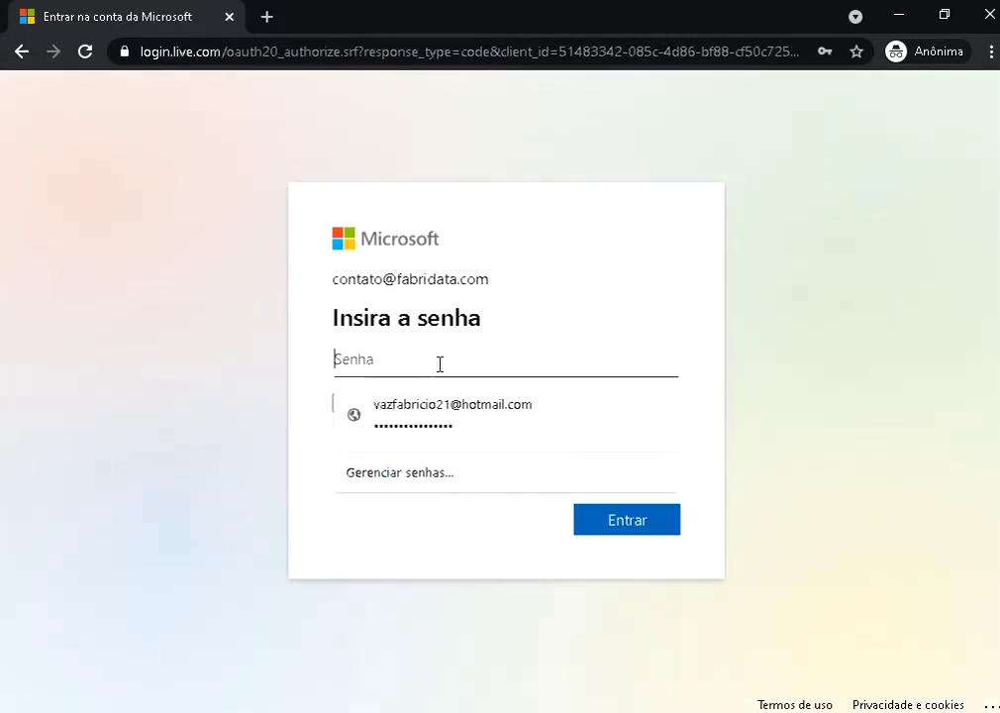
pyautogui.write('•••••••••')
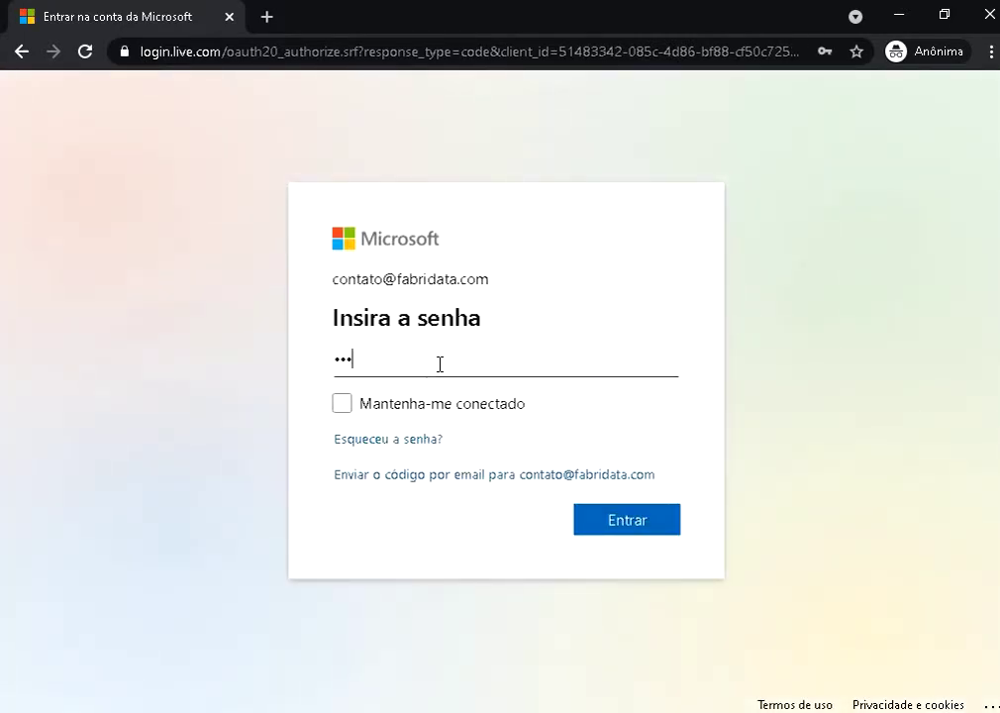
pyautogui.write('••••')
pyautogui.press('Return')
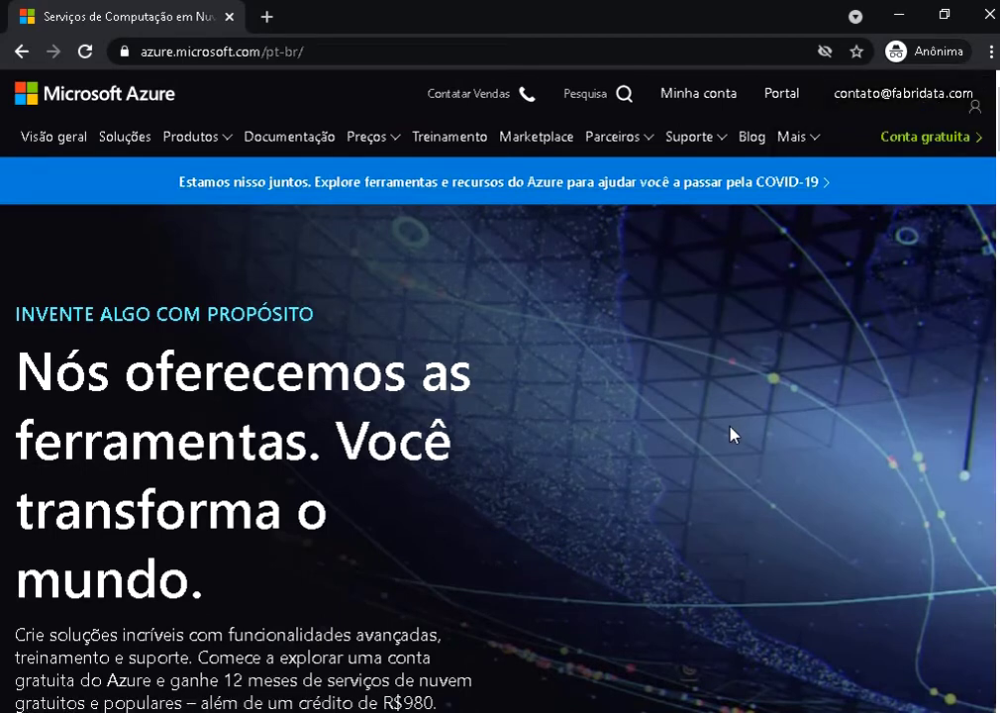
# Open the Azure portal and dismiss the remaining-credit notification
pyautogui.click(777, 103)
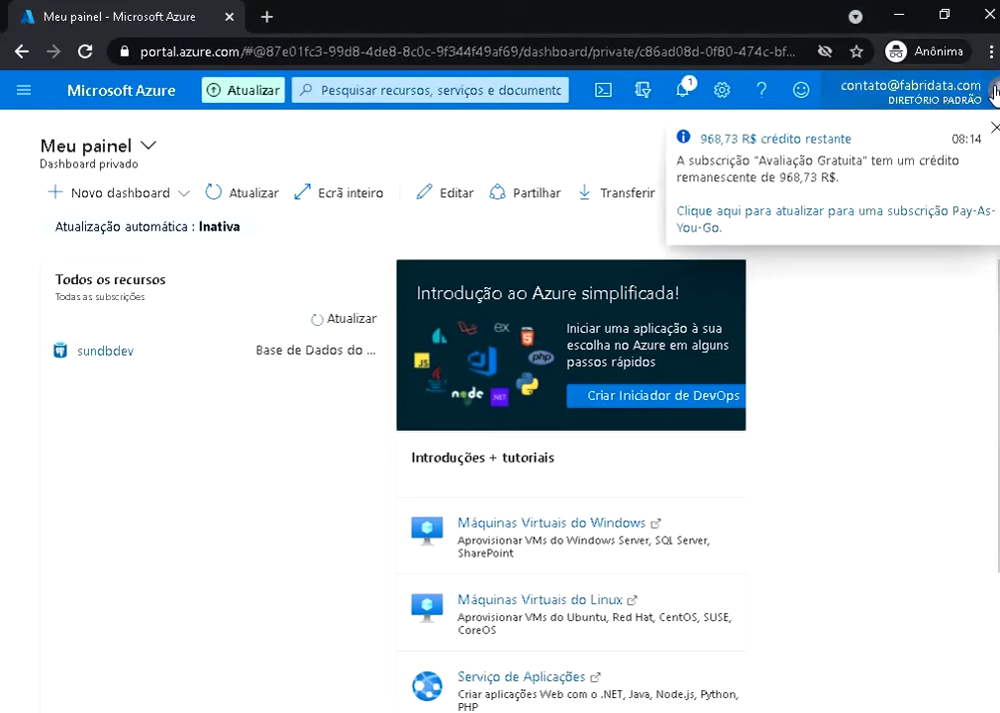
pyautogui.click(993, 130)
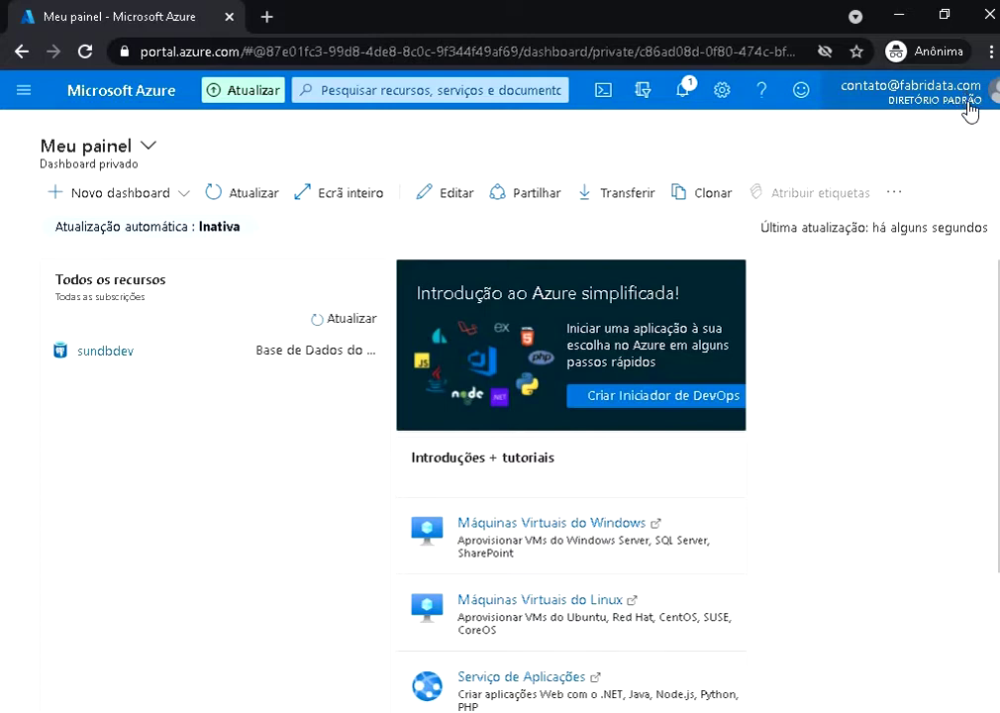
# In the portal settings, try the inactivity sign-out at "Após 1 hora" and set it back to "Após 15 minutos"
pyautogui.click(722, 99)
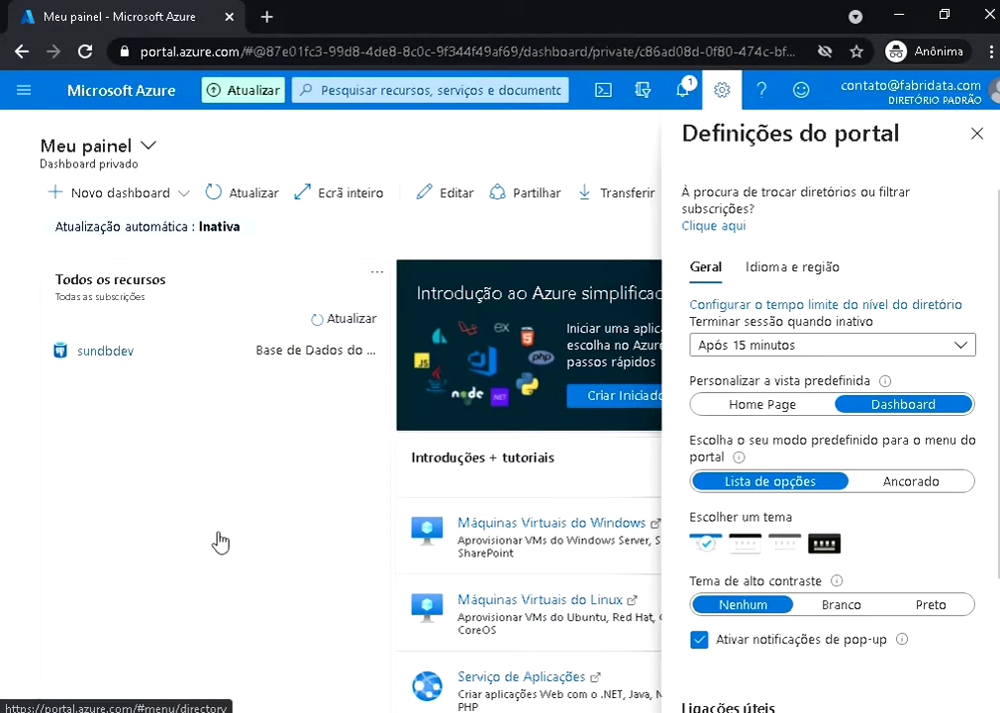
pyautogui.click(752, 345)
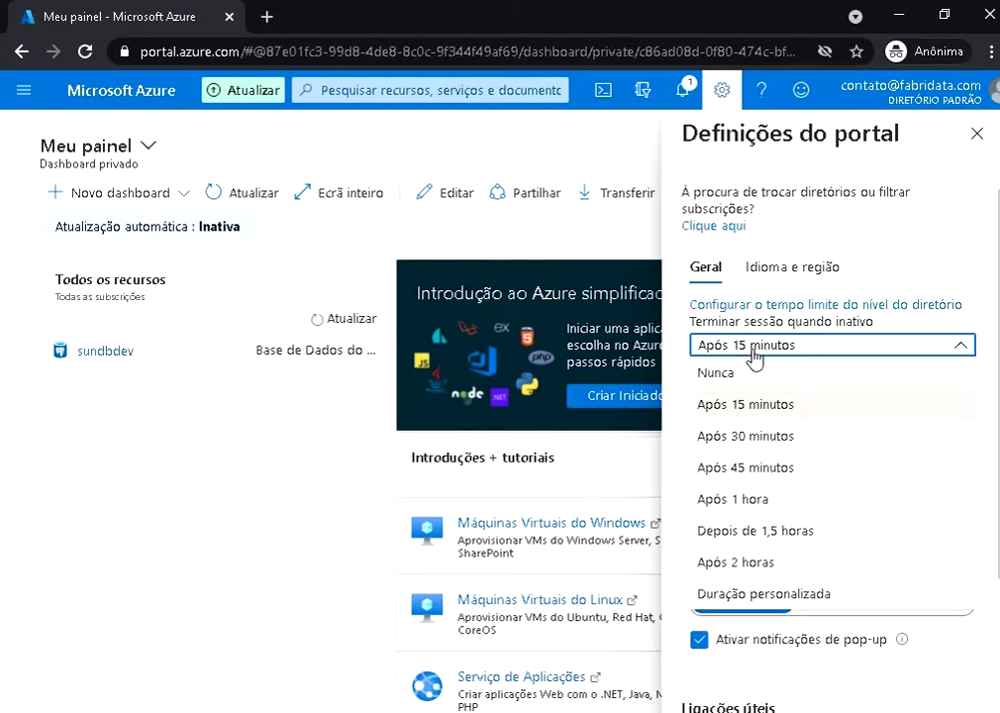
pyautogui.click(733, 499)
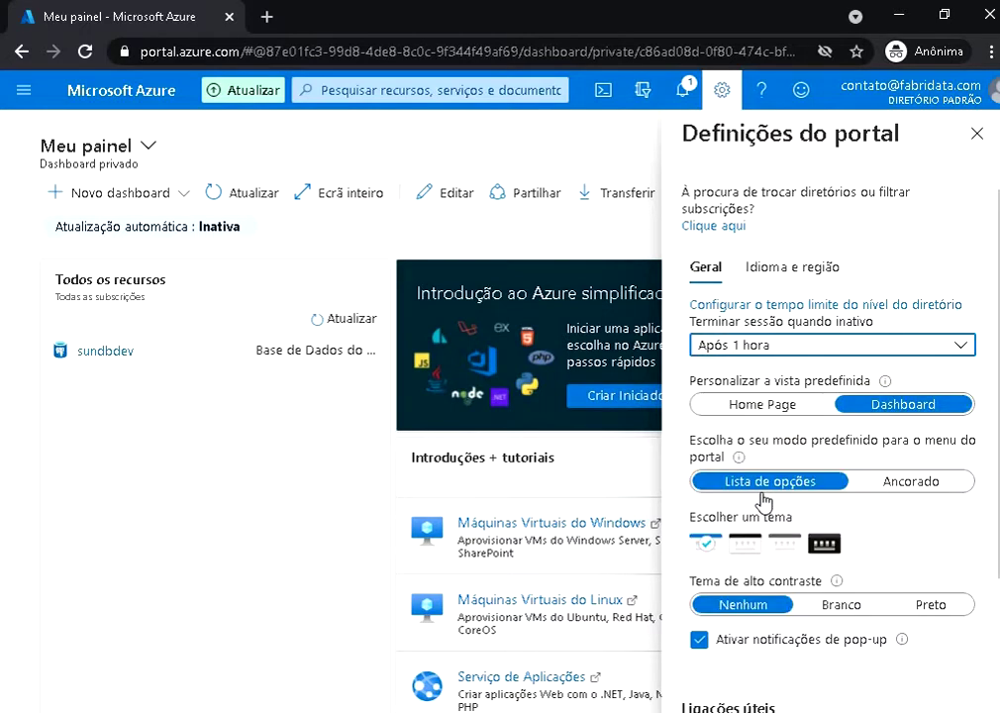
pyautogui.click(757, 344)
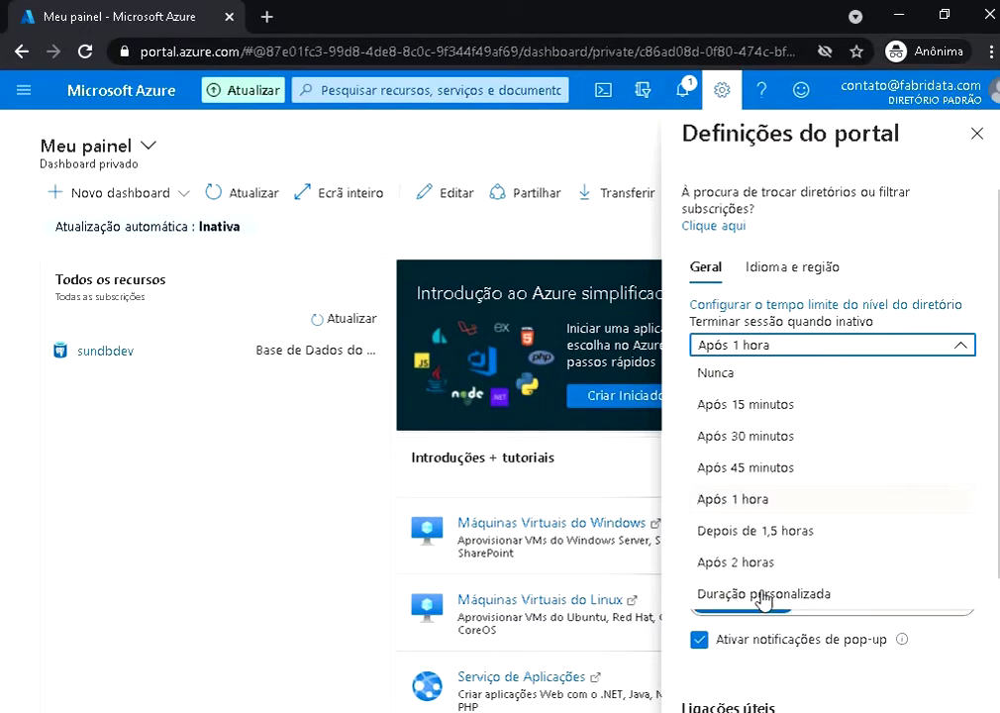
pyautogui.click(760, 408)
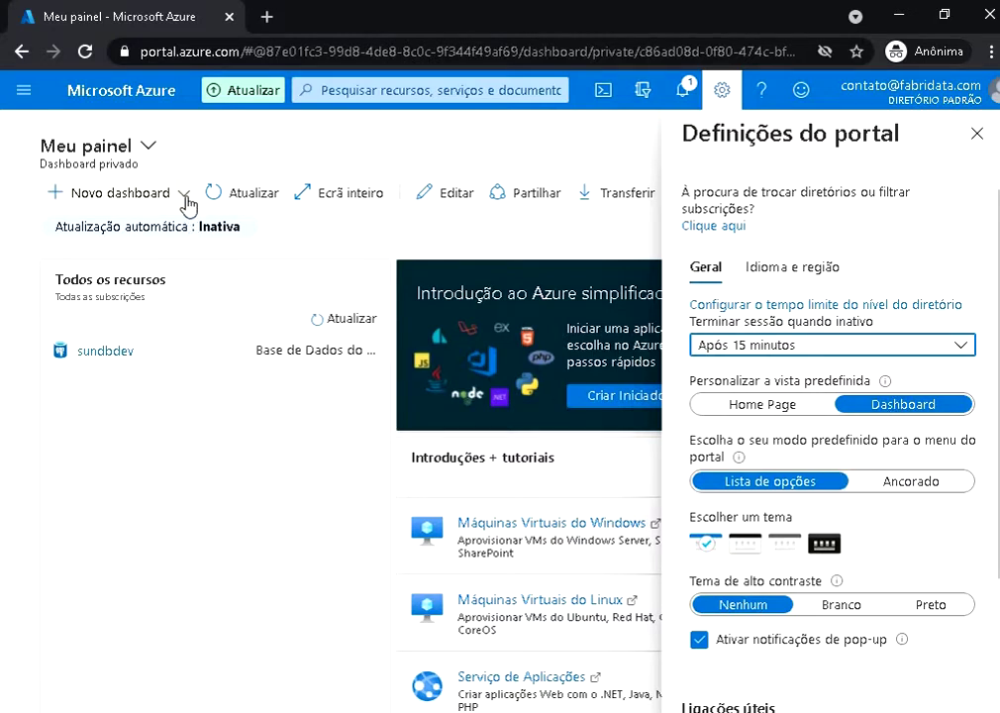
# Switch the portal's default view to Home Page, view that page, and return the default view to Dashboard
pyautogui.click(781, 407)
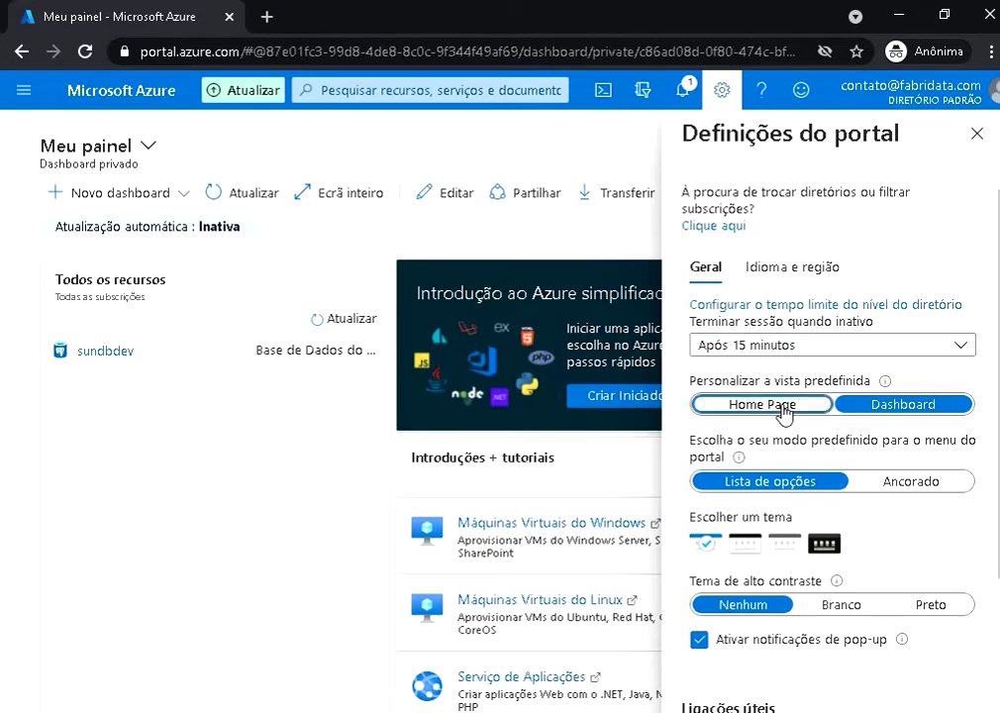
pyautogui.click(130, 101)
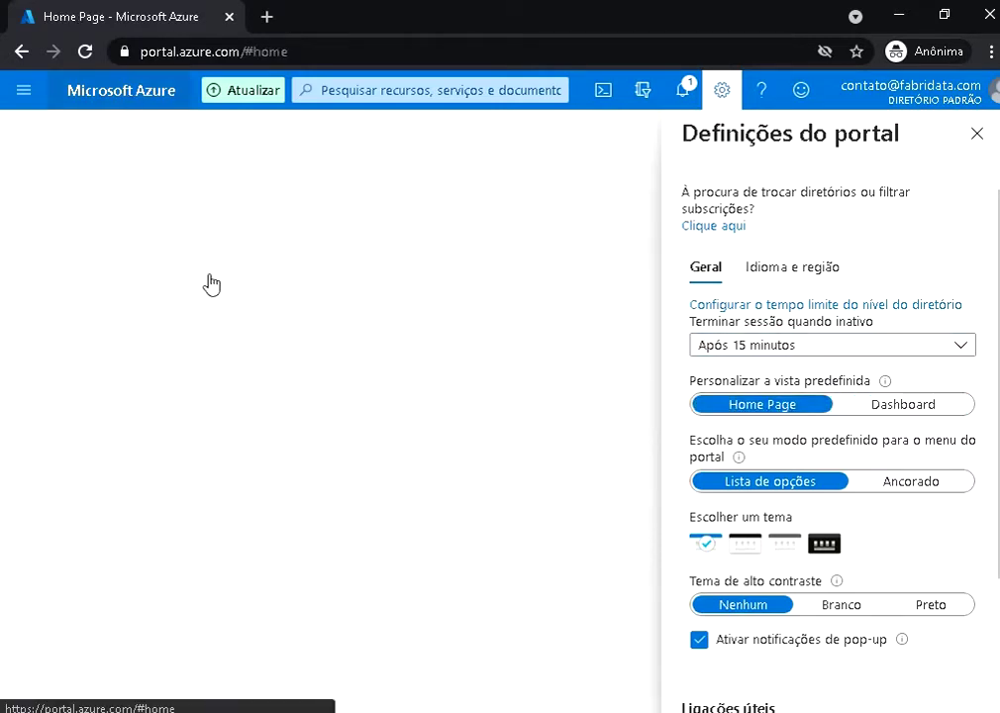
pyautogui.click(980, 149)
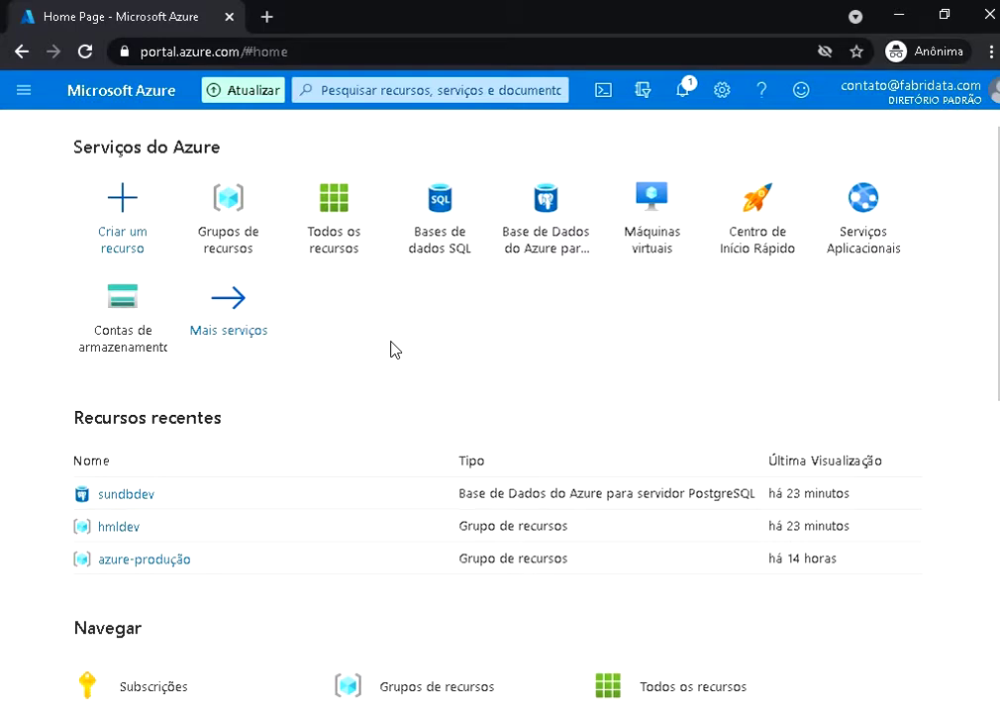
pyautogui.click(723, 91)
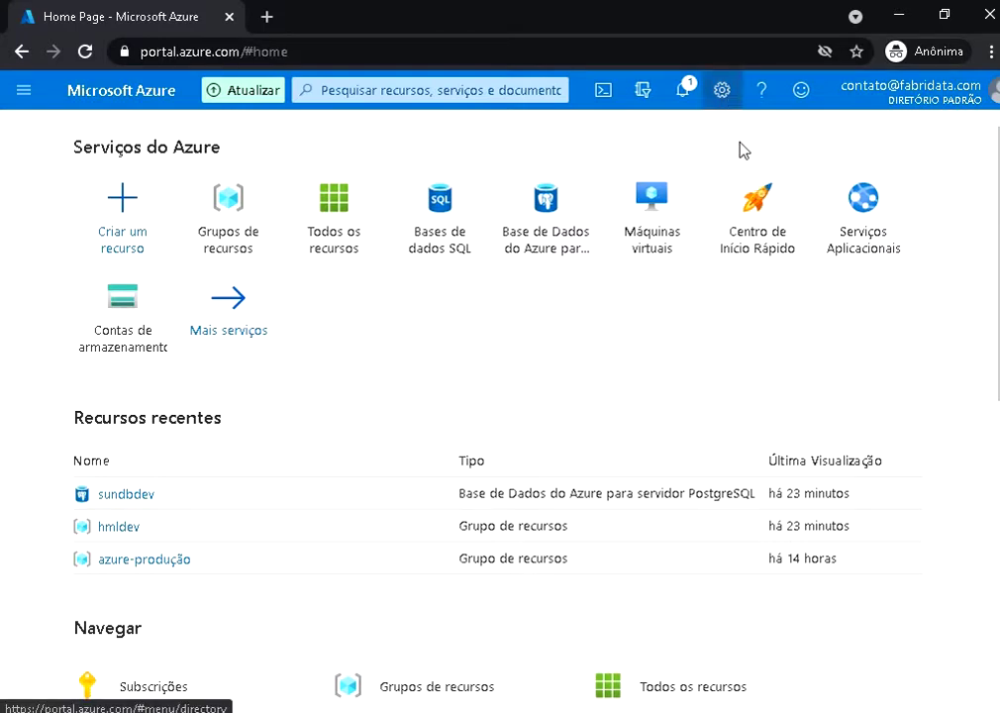
pyautogui.click(895, 410)
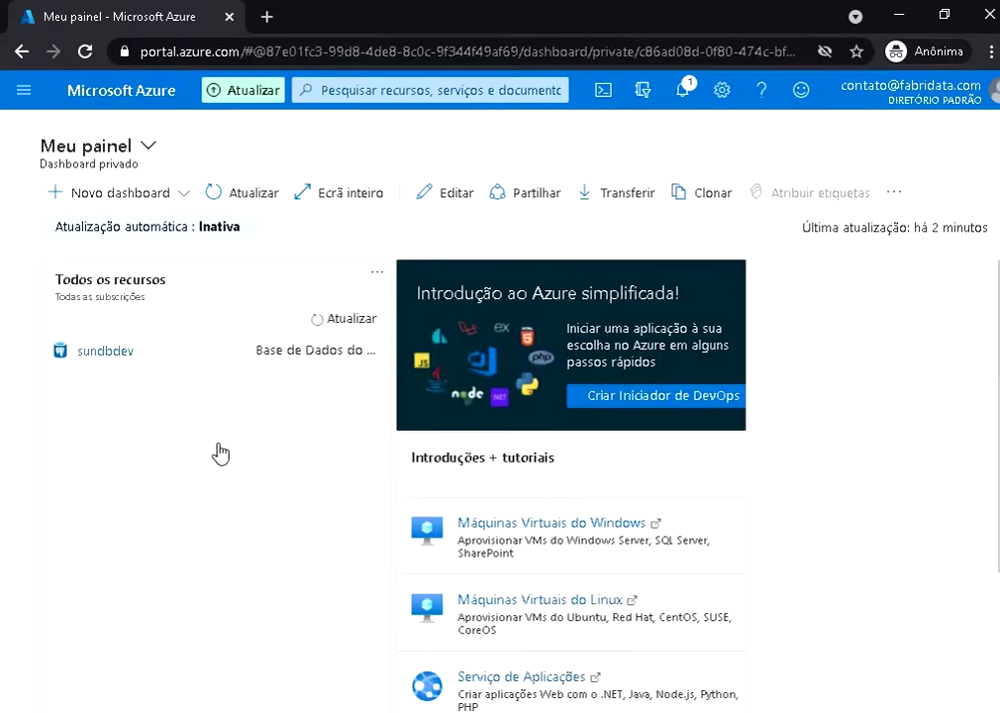
# In the portal settings, try the themes with grey and black header bars, and return to the blue theme
pyautogui.click(723, 92)
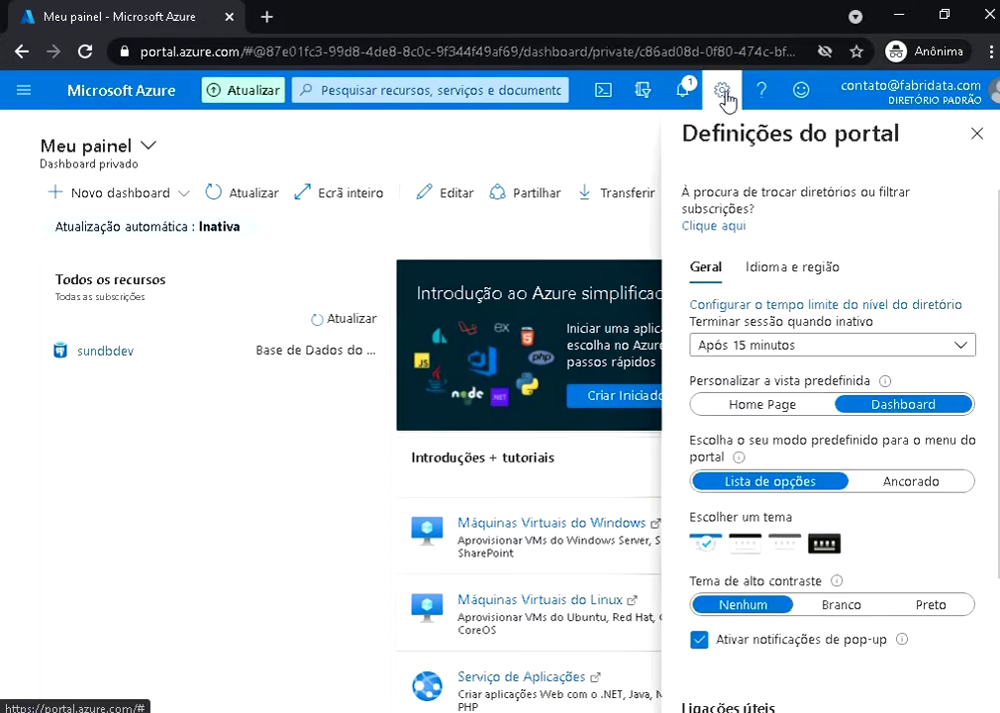
pyautogui.click(786, 551)
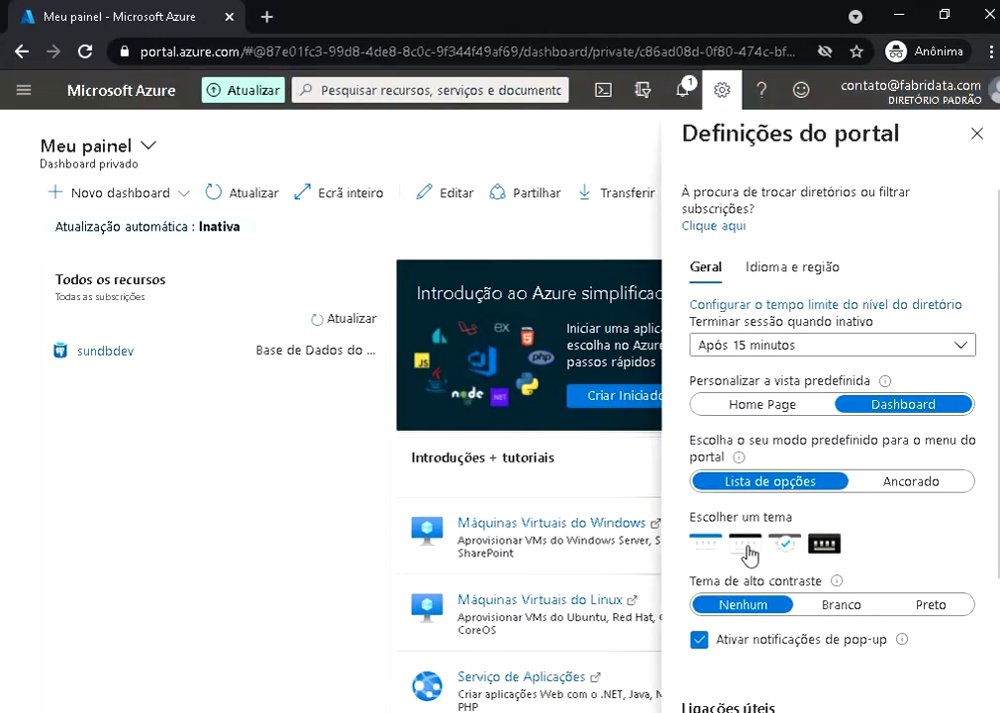
pyautogui.click(748, 551)
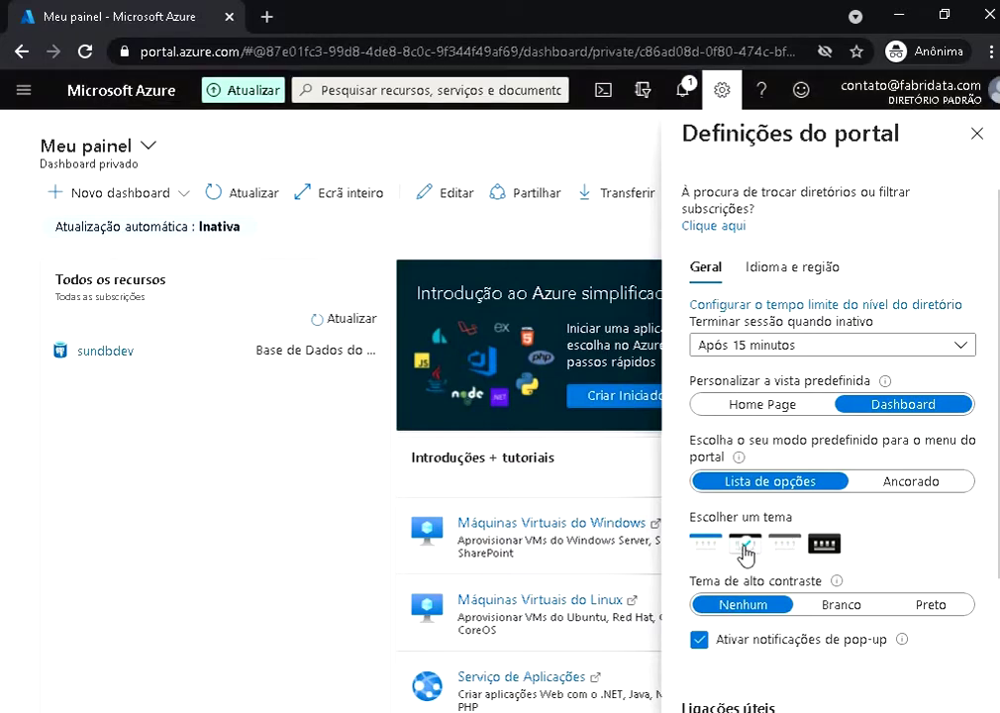
pyautogui.click(699, 552)
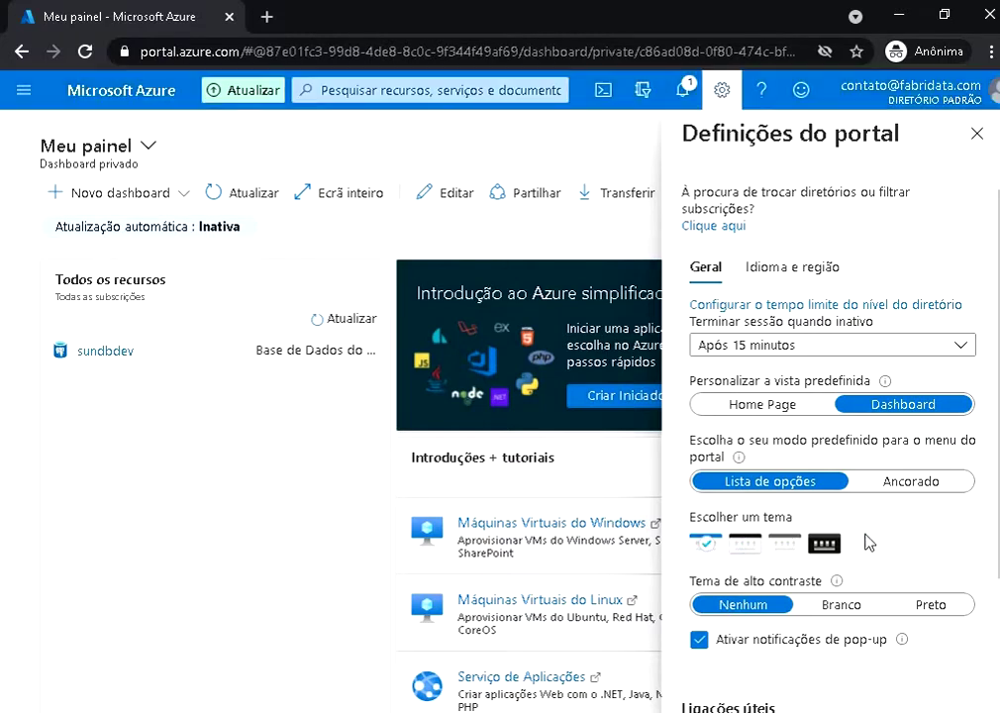
# Try the dark theme with high contrast Branco and Preto, and restore high contrast Nenhum and the blue theme
pyautogui.click(825, 555)
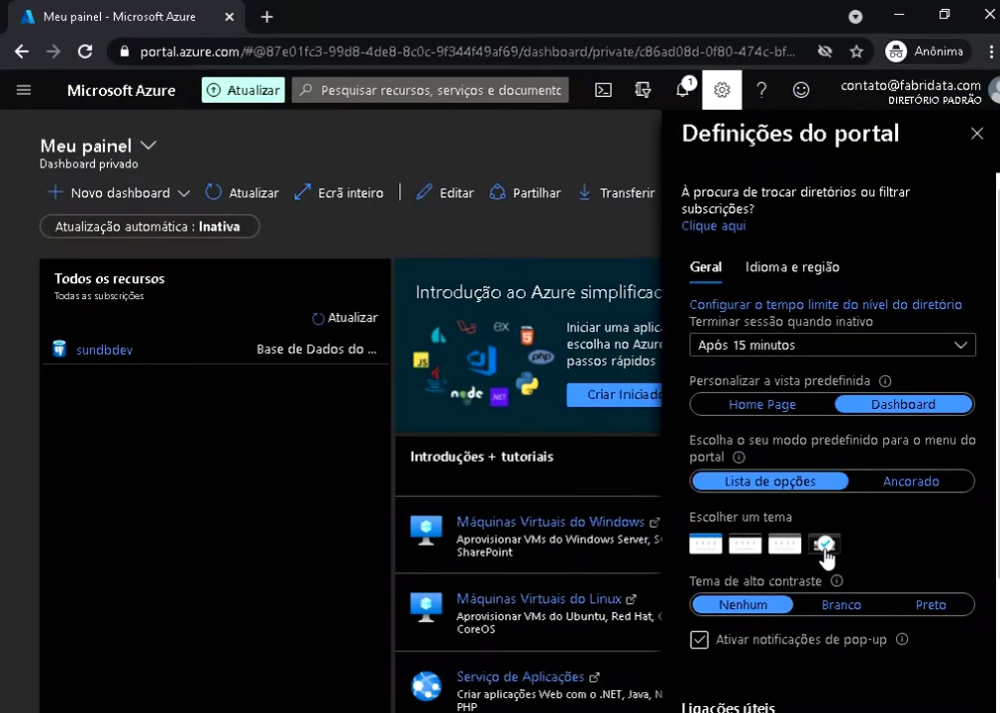
pyautogui.click(840, 606)
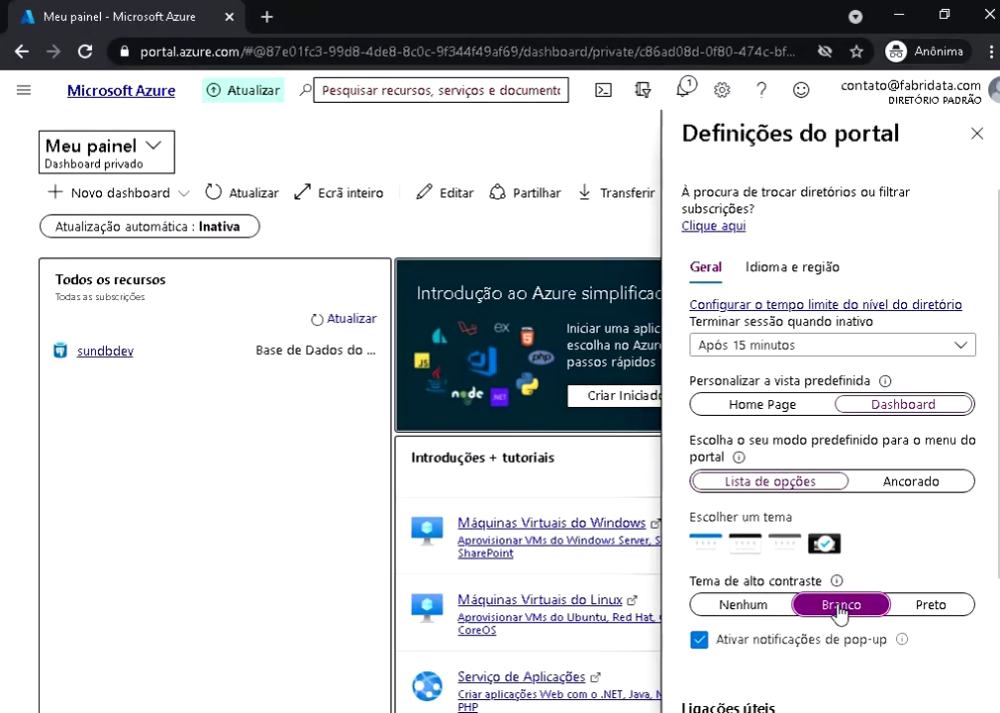
pyautogui.click(927, 606)
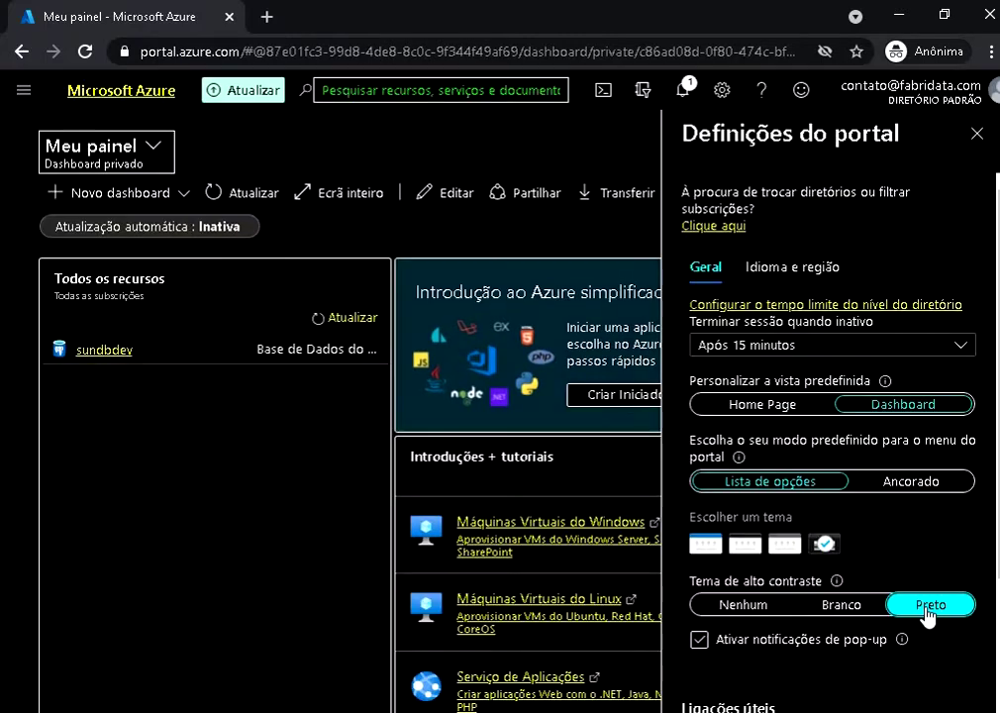
pyautogui.click(705, 606)
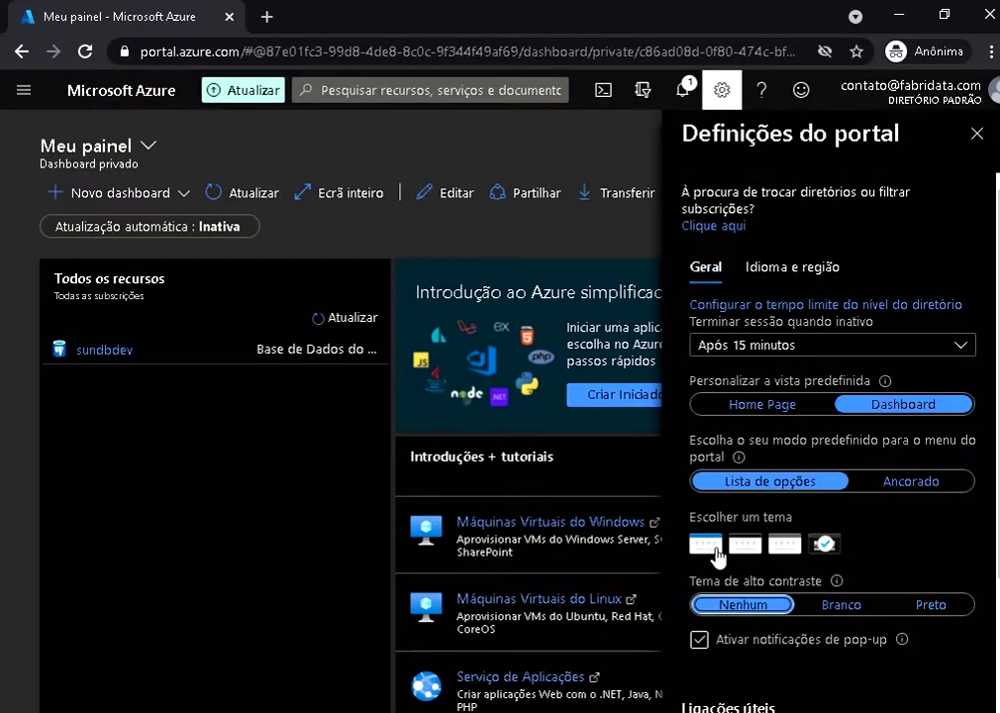
pyautogui.click(719, 549)
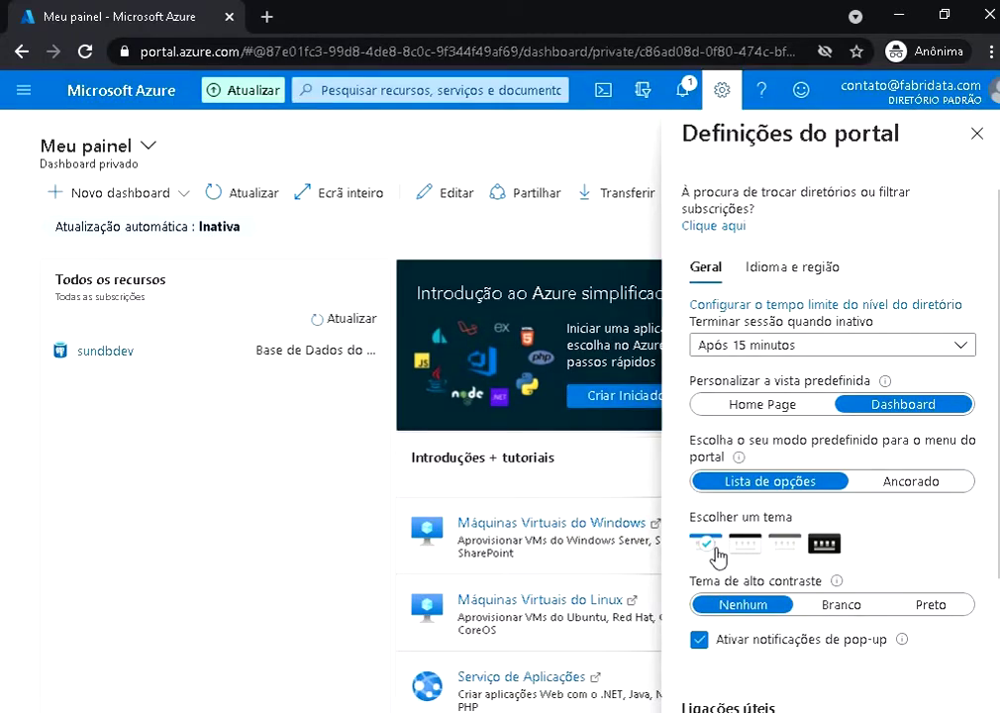
# Set the portal language to English with the English (United States) regional format, apply it, and dismiss the browser's translation offer
pyautogui.scroll(-1, 720, 556)
pyautogui.scroll(1, 727, 559)
pyautogui.click(794, 269)
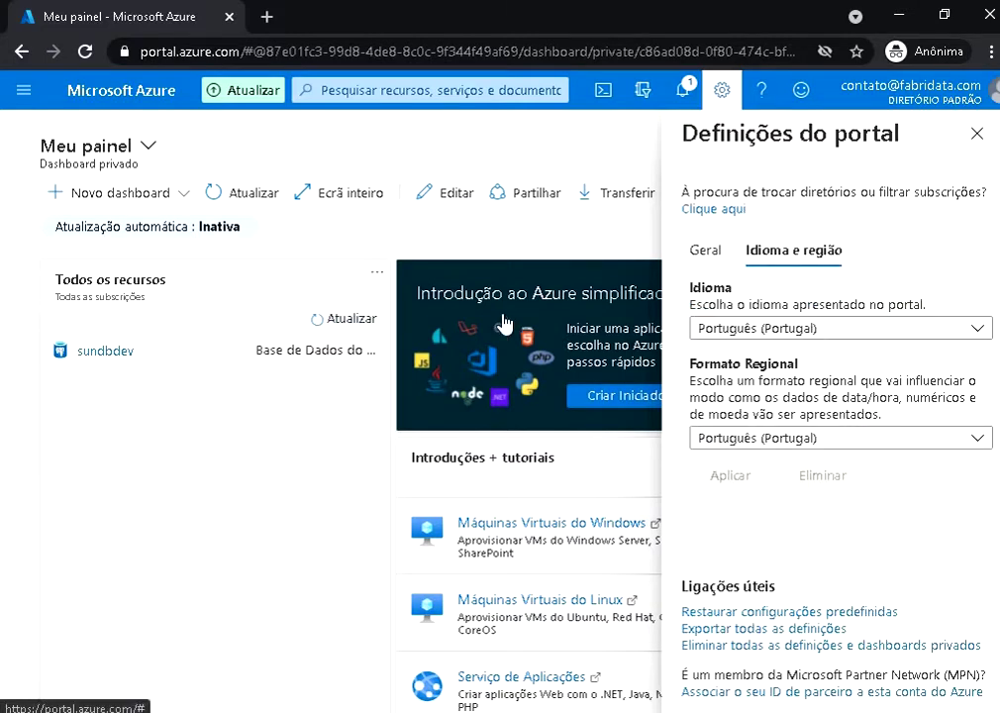
pyautogui.click(794, 331)
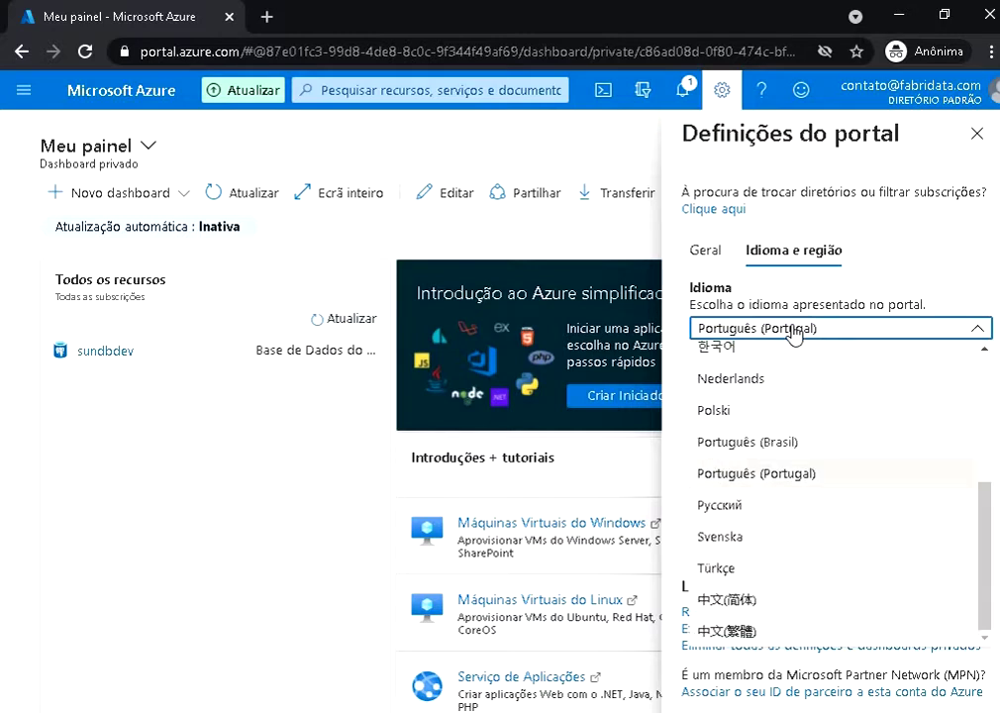
pyautogui.moveTo(981, 576); pyautogui.dragTo(977, 430)
pyautogui.moveTo(974, 475); pyautogui.dragTo(967, 417)
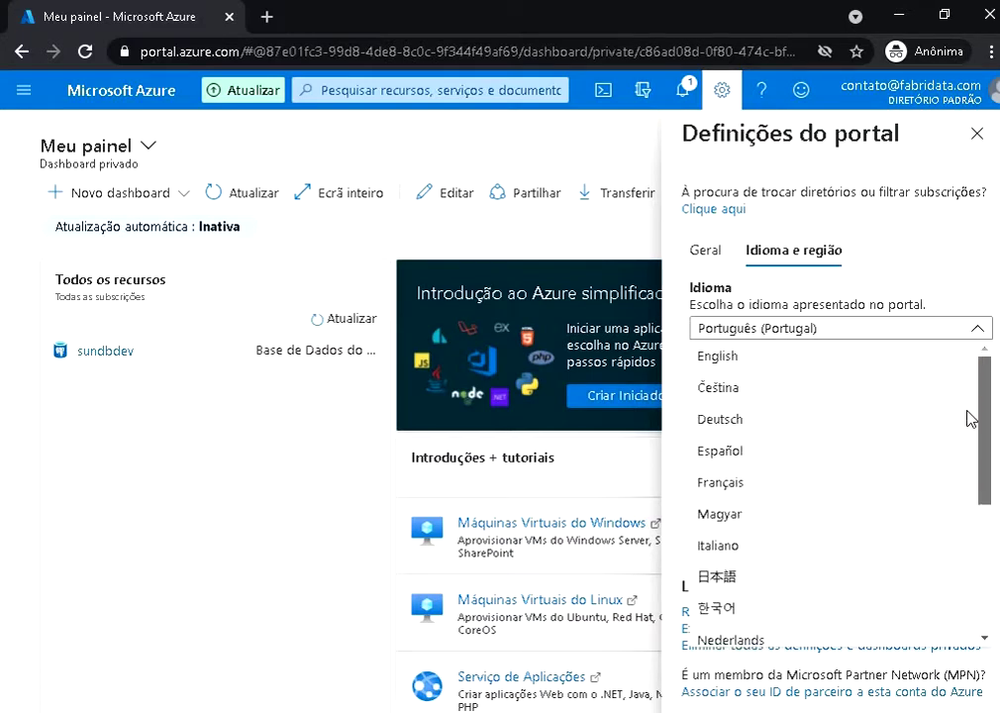
pyautogui.click(749, 368)
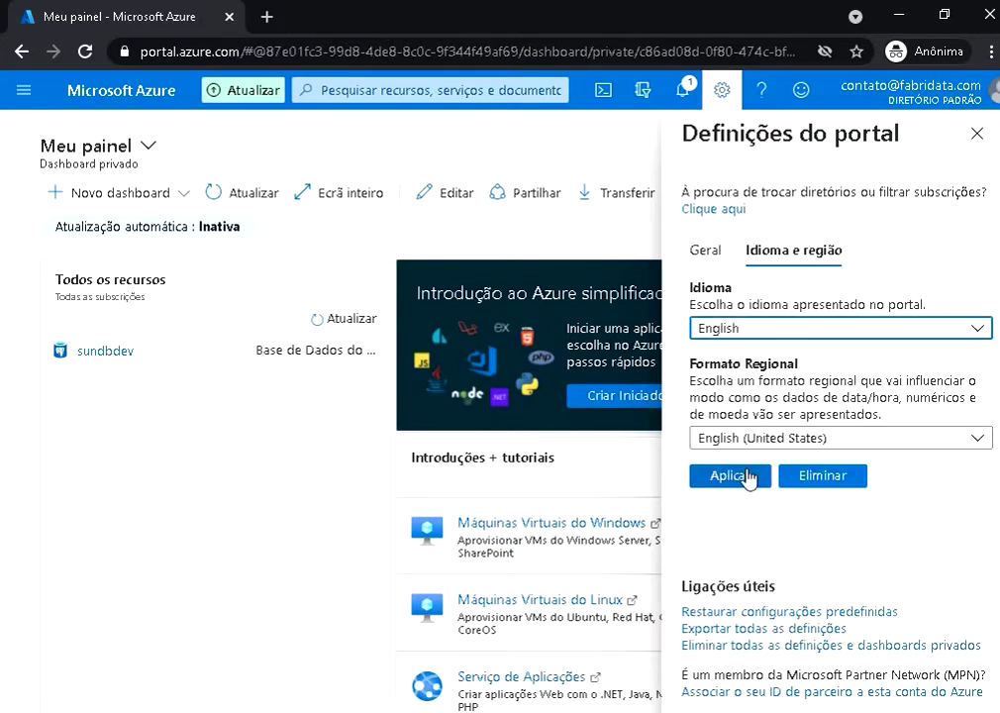
pyautogui.click(746, 477)
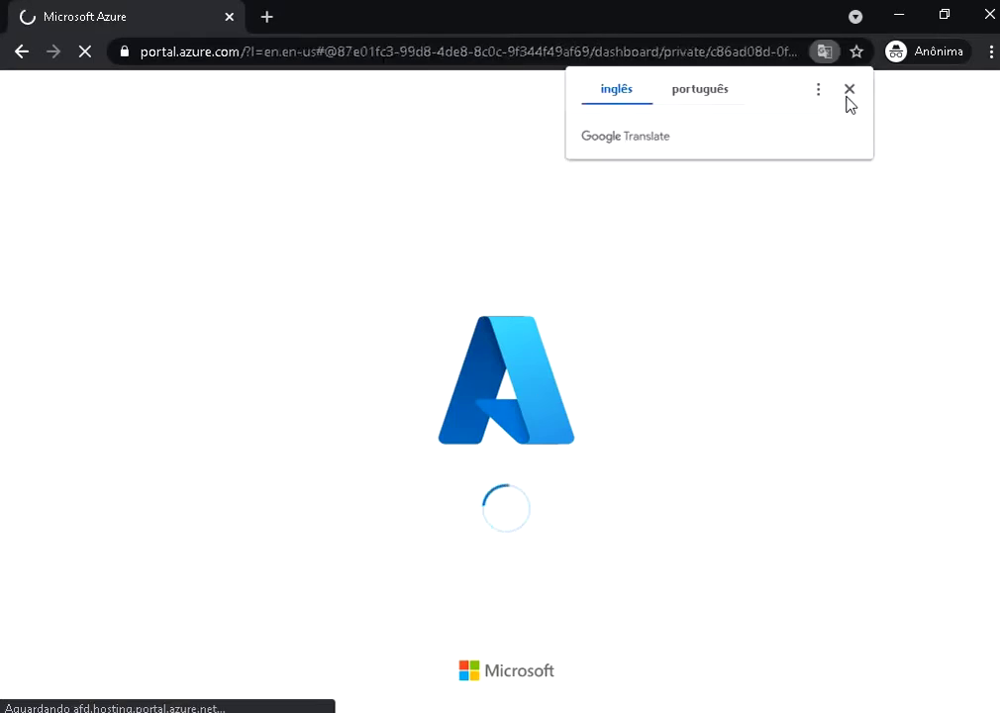
pyautogui.click(849, 89)
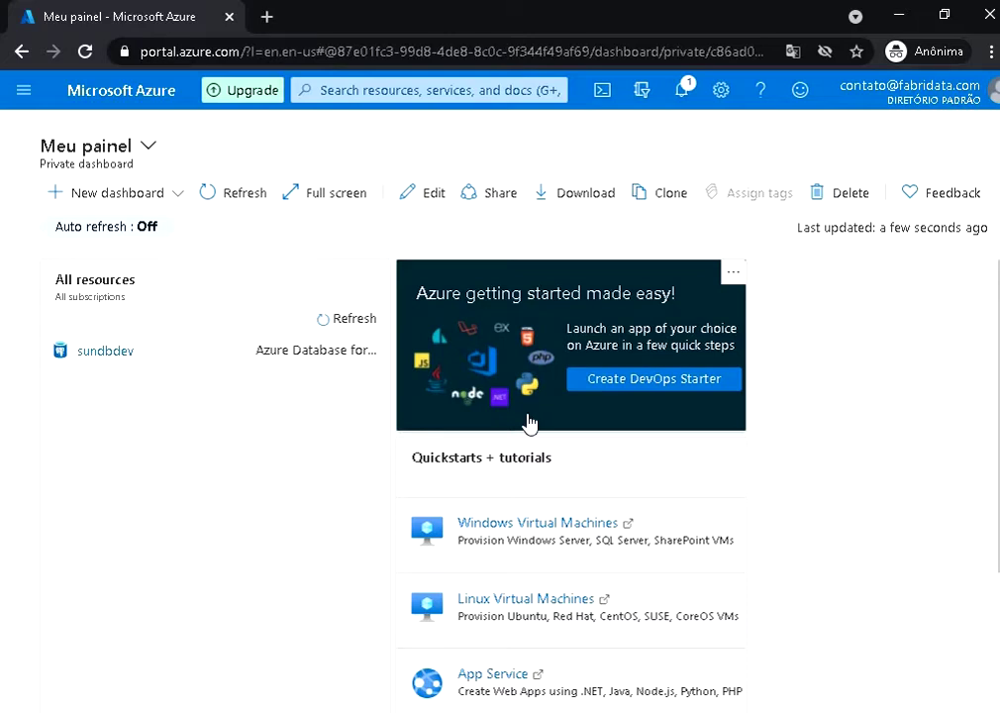
# Set the portal language to Português (Brasil) with the matching regional format in the portal settings, and apply it
pyautogui.click(720, 90)
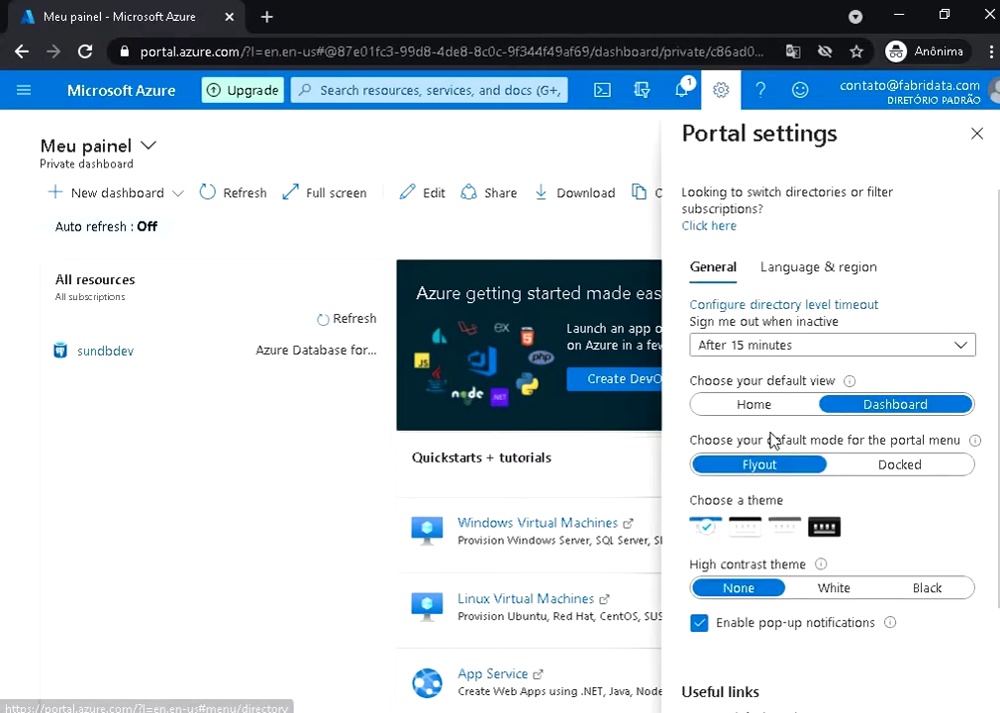
pyautogui.scroll(-1, 773, 443)
pyautogui.scroll(1, 781, 263)
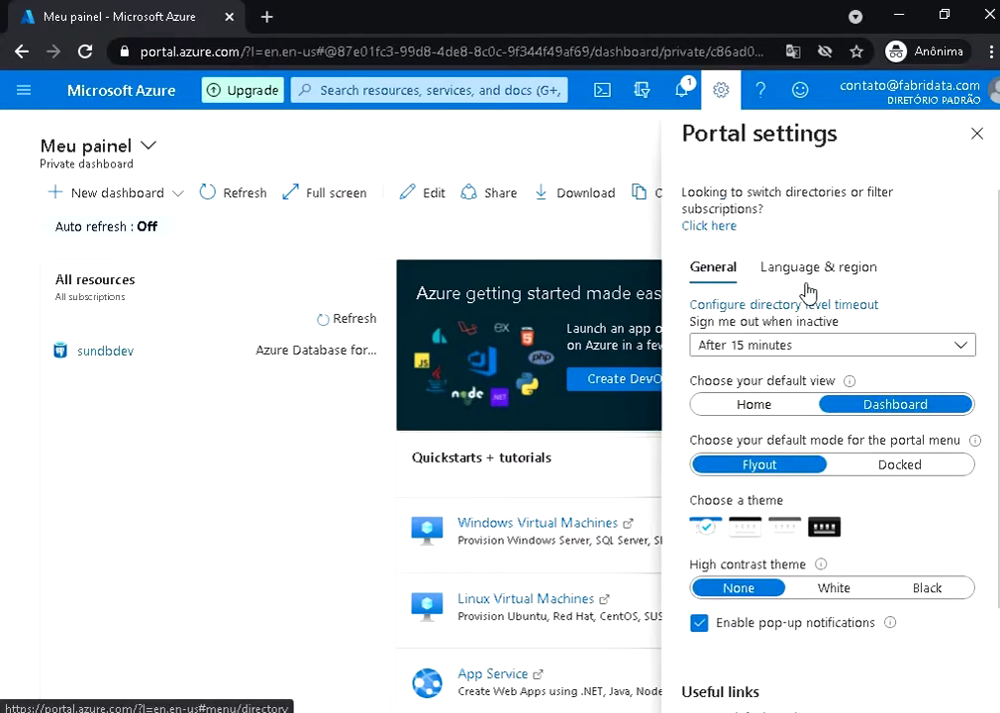
pyautogui.click(814, 253)
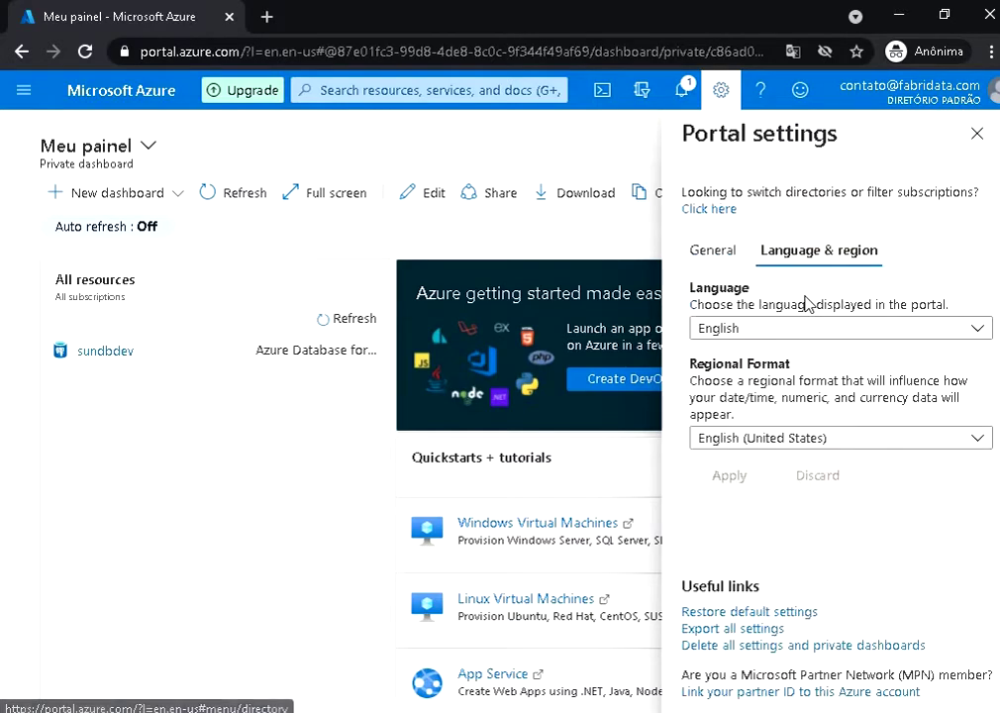
pyautogui.click(763, 330)
pyautogui.scroll(-2, 778, 396)
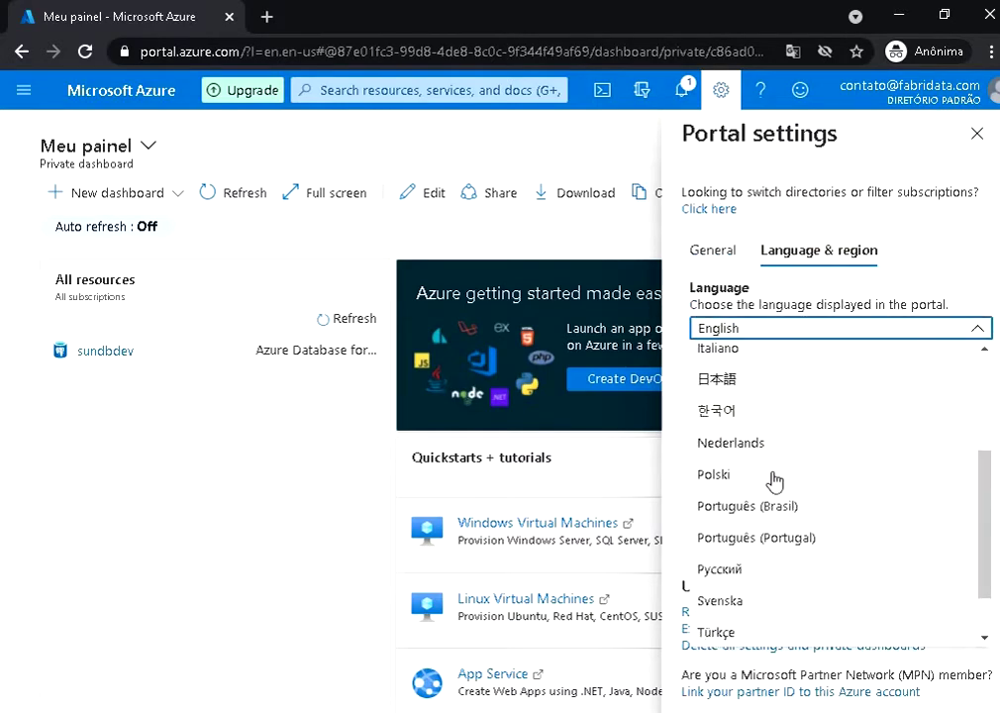
pyautogui.click(793, 509)
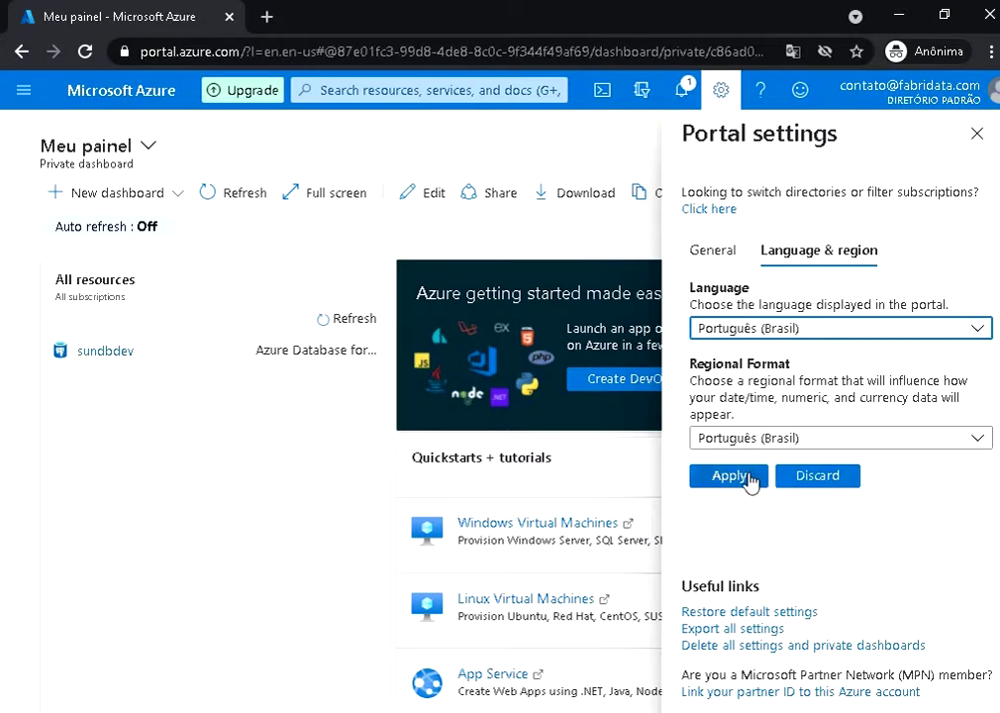
pyautogui.click(696, 478)
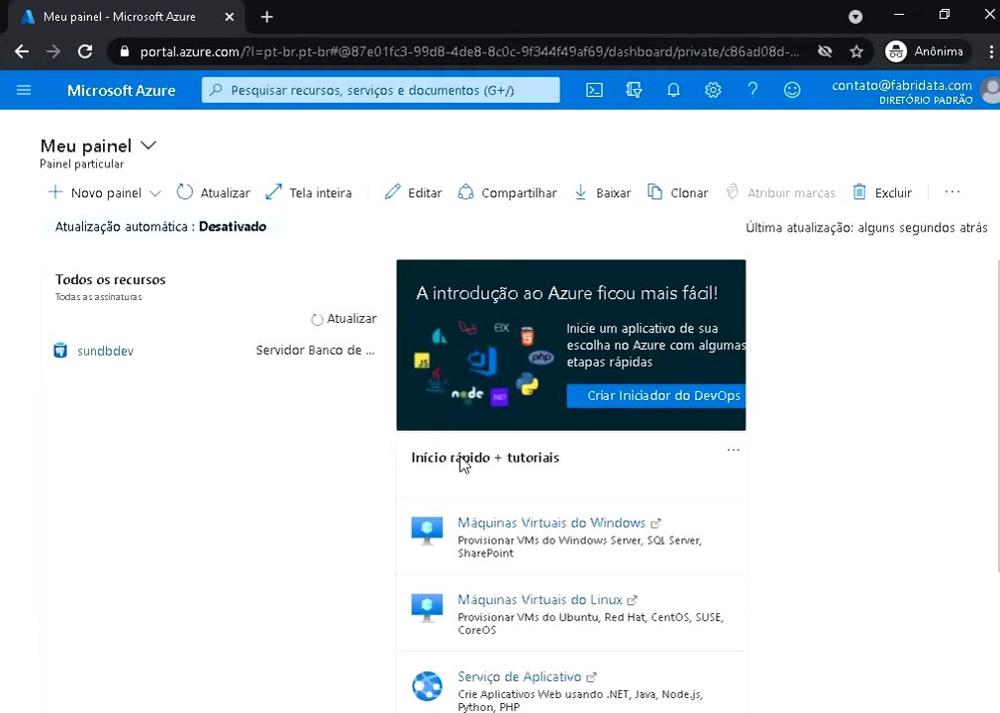
# Try the Encaixado mode for the portal menu in the portal settings, and restore Submenu
pyautogui.scroll(-2, 350, 375)
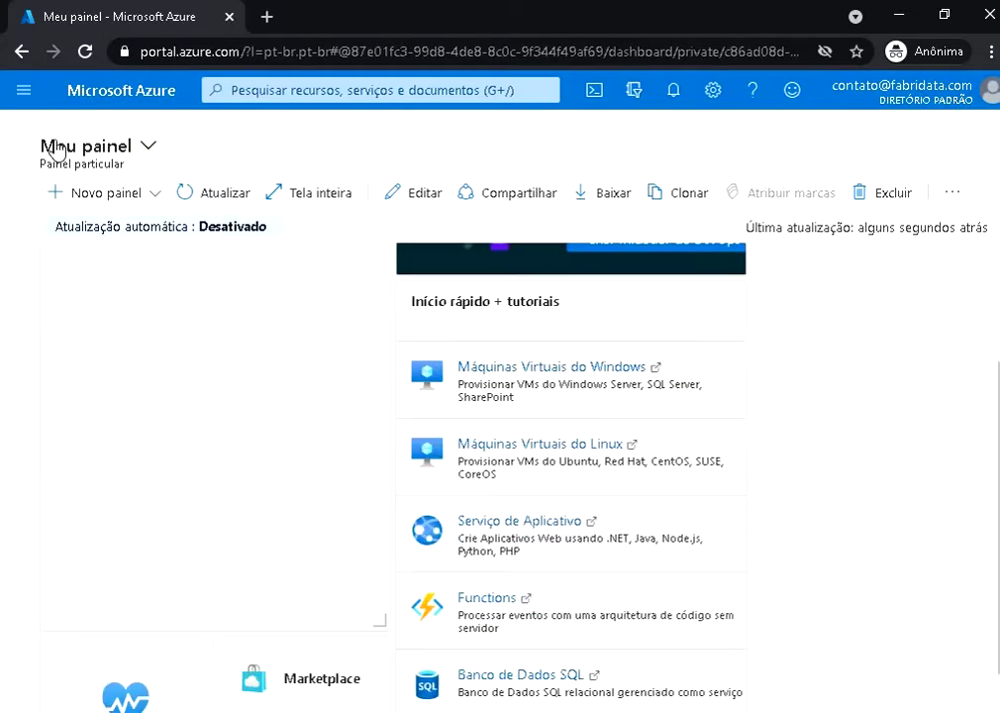
pyautogui.click(23, 93)
pyautogui.click(23, 93)
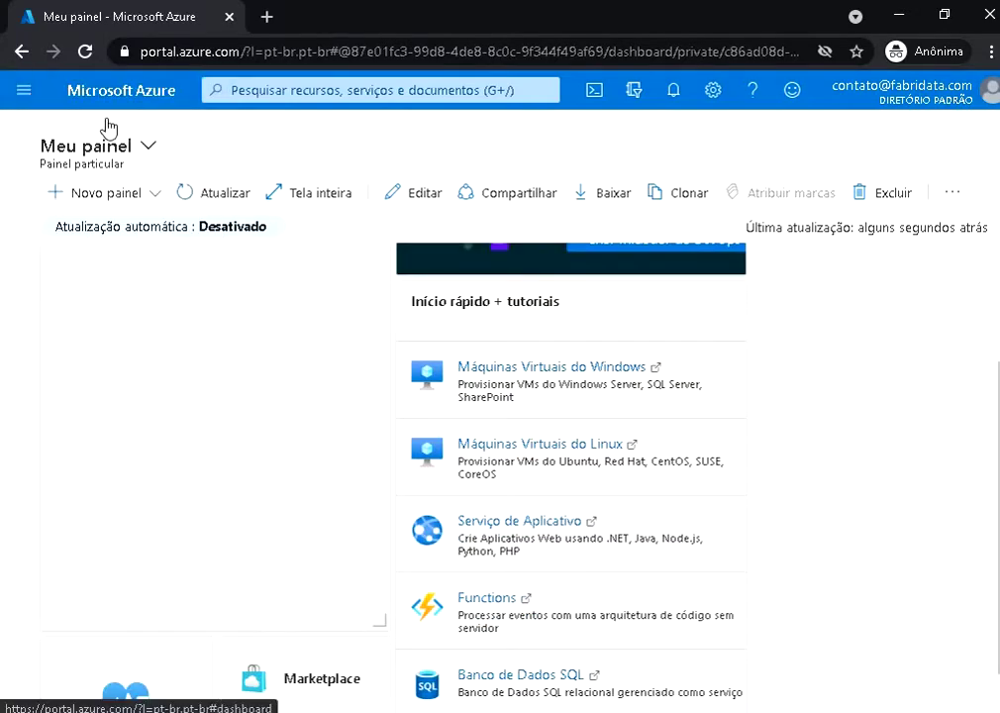
pyautogui.click(712, 94)
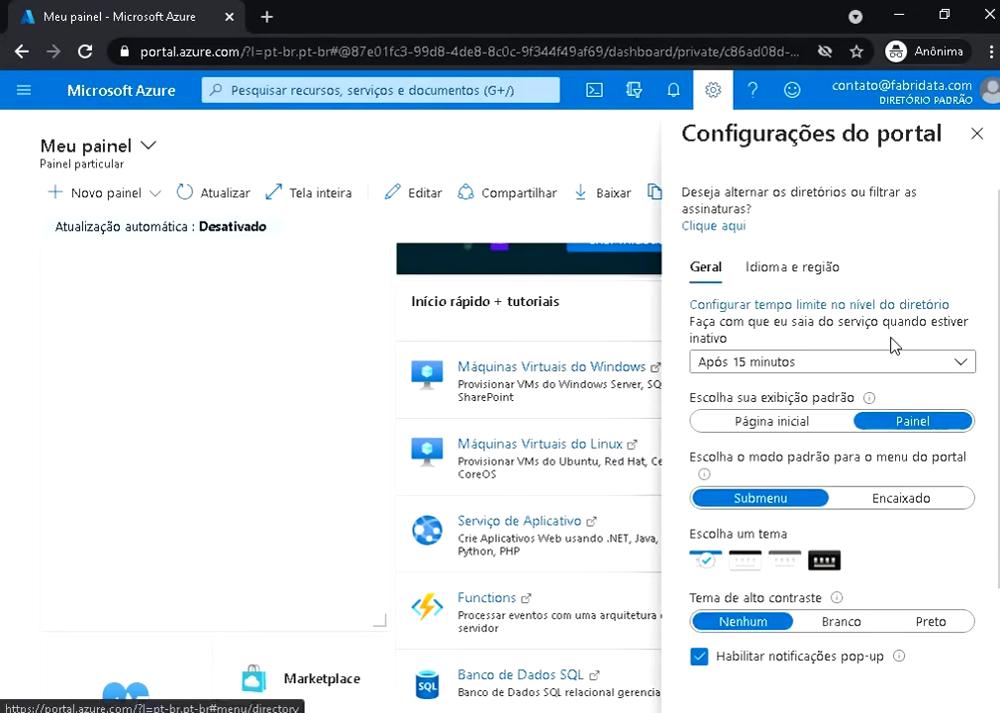
pyautogui.scroll(-2, 891, 347)
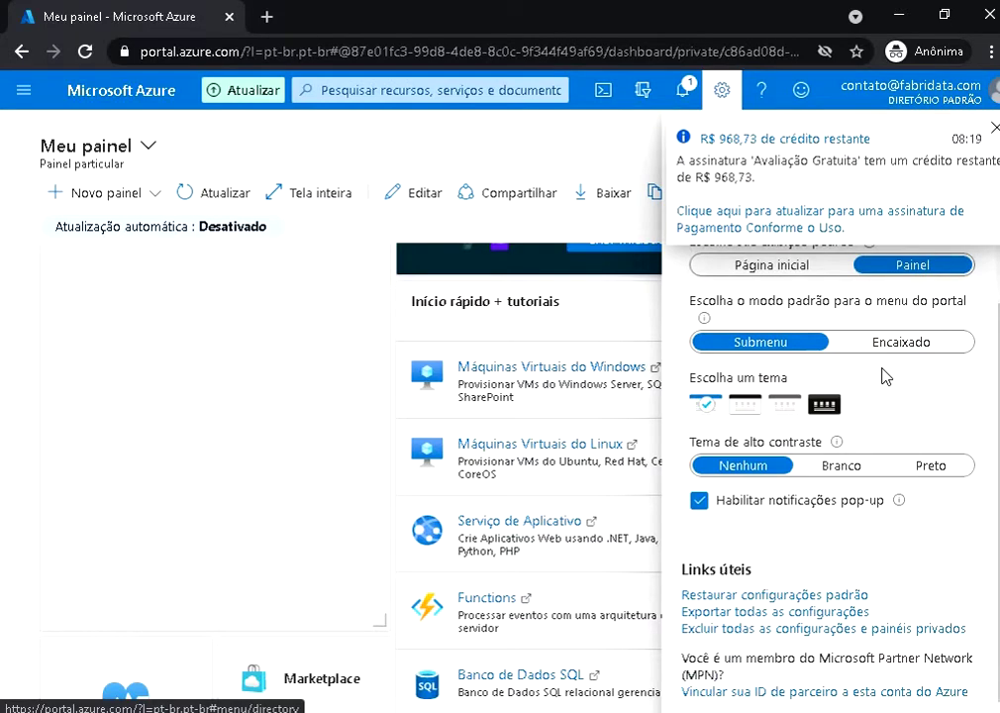
pyautogui.scroll(1, 884, 396)
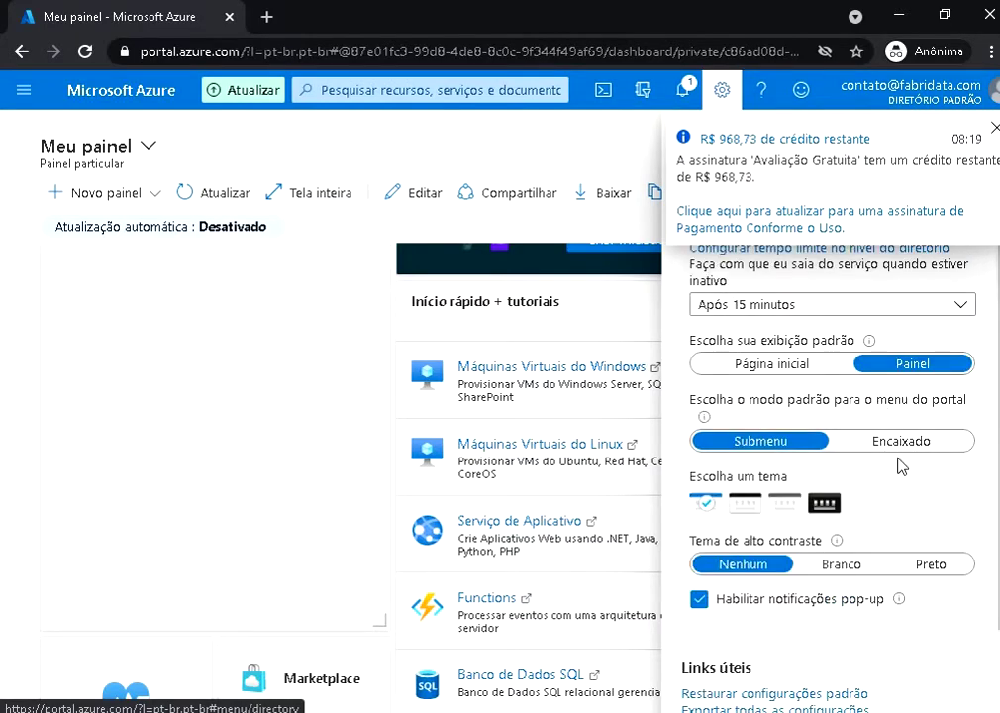
pyautogui.click(903, 441)
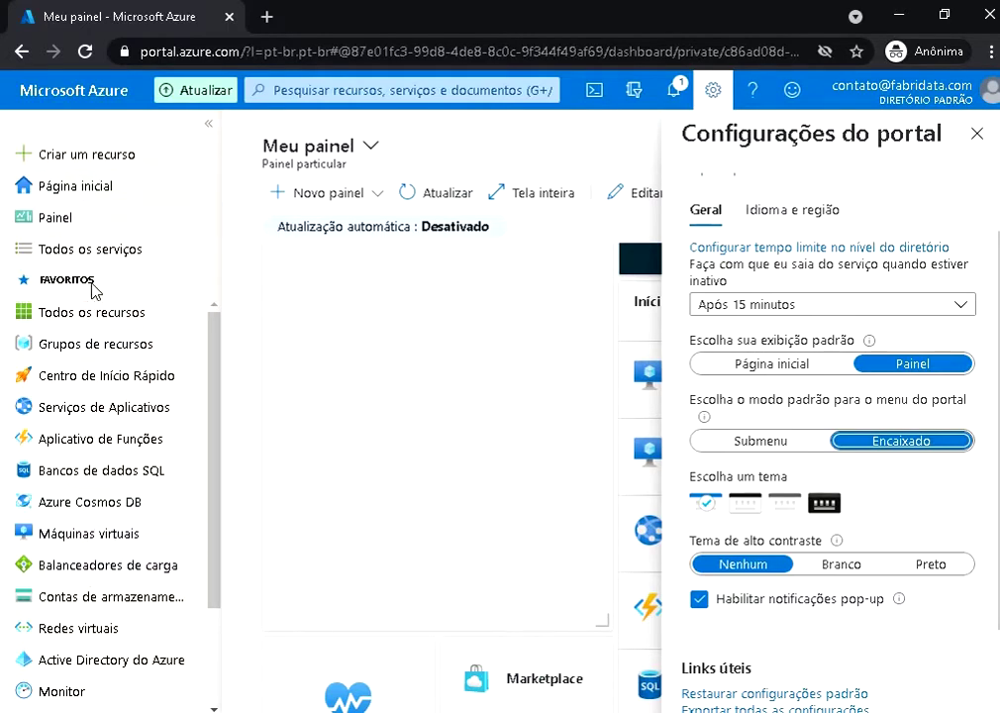
pyautogui.click(767, 443)
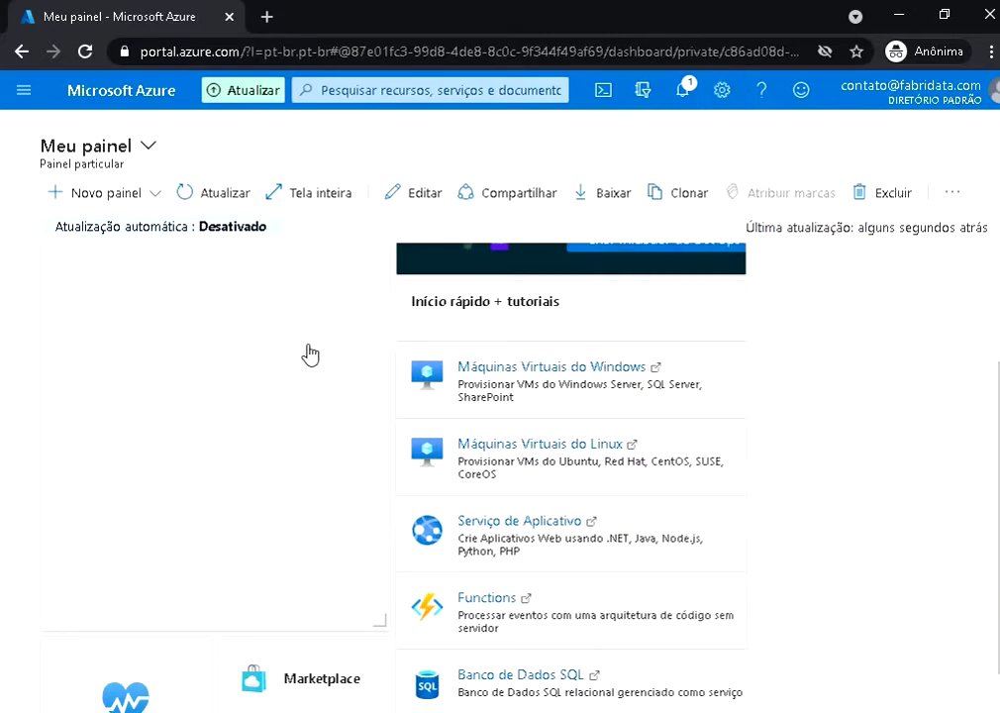
# View the Todos os recursos page from the portal's favourites, and return to the dashboard
pyautogui.click(23, 92)
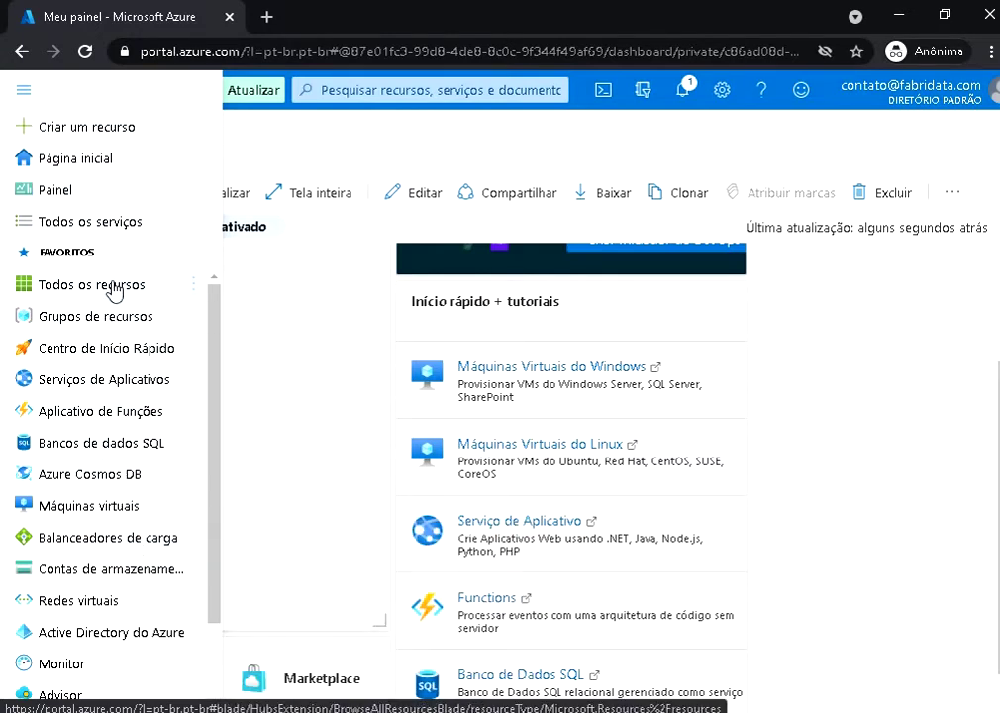
pyautogui.click(190, 382)
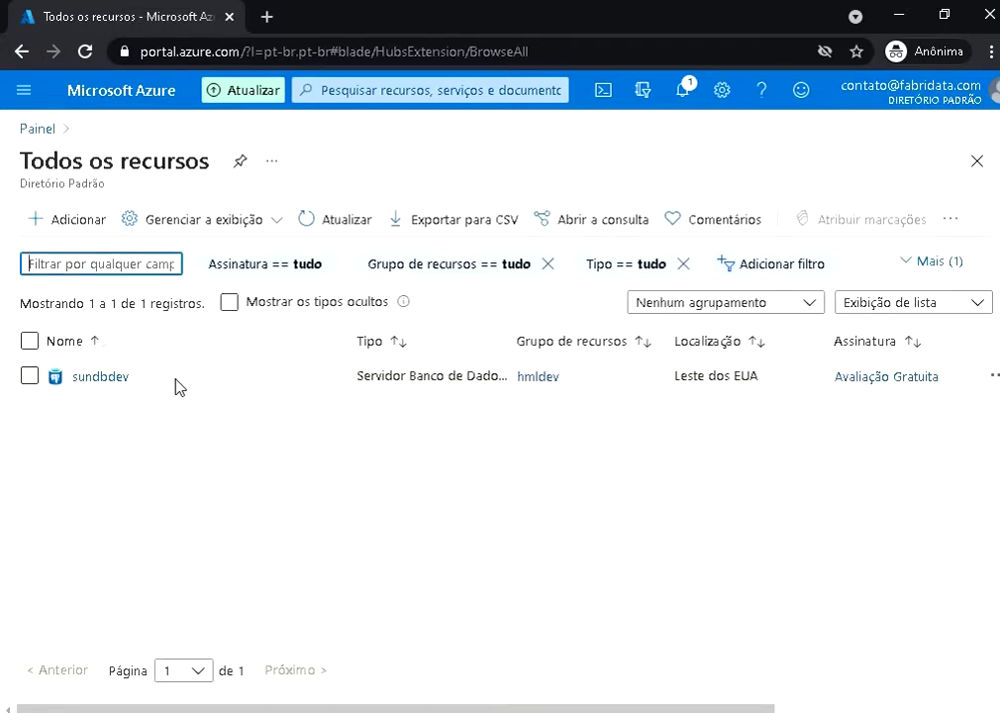
pyautogui.click(25, 92)
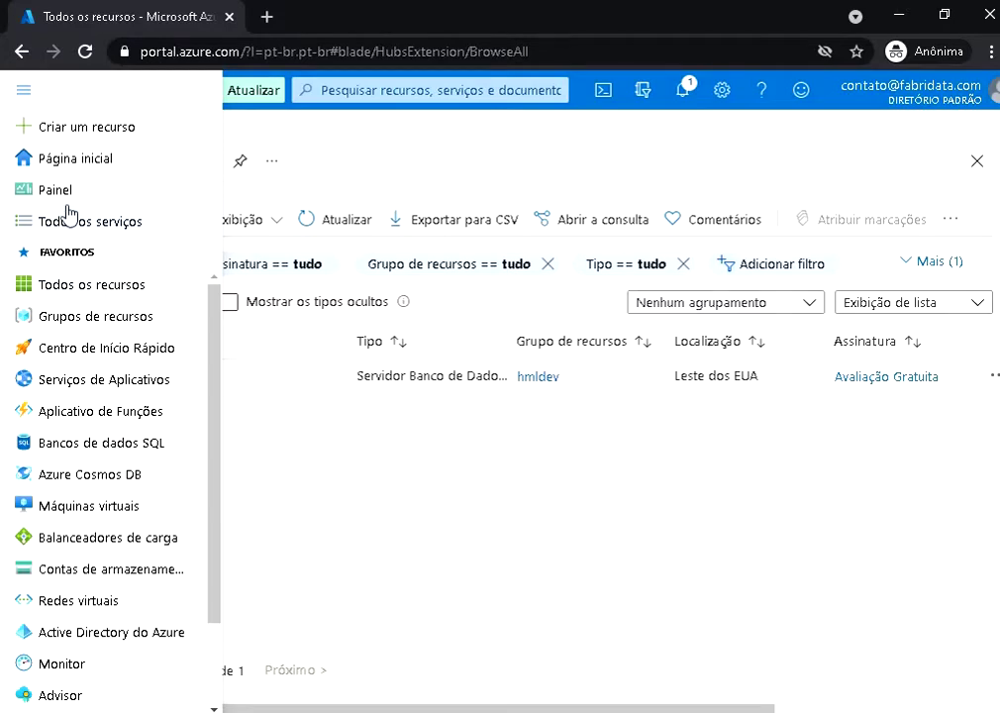
pyautogui.click(303, 174)
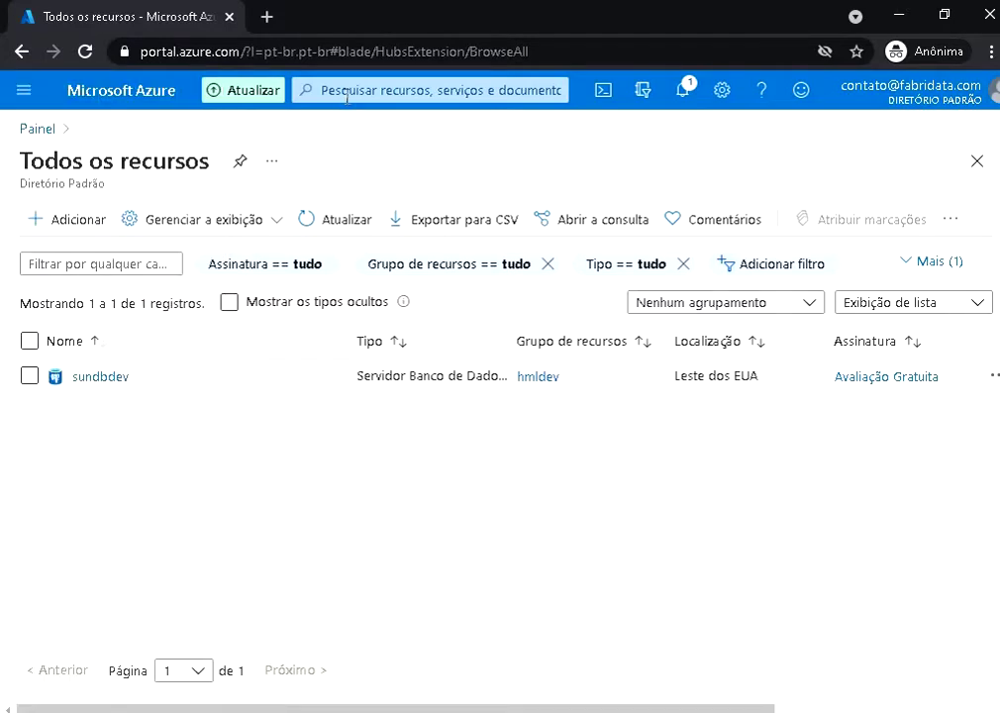
pyautogui.click(36, 131)
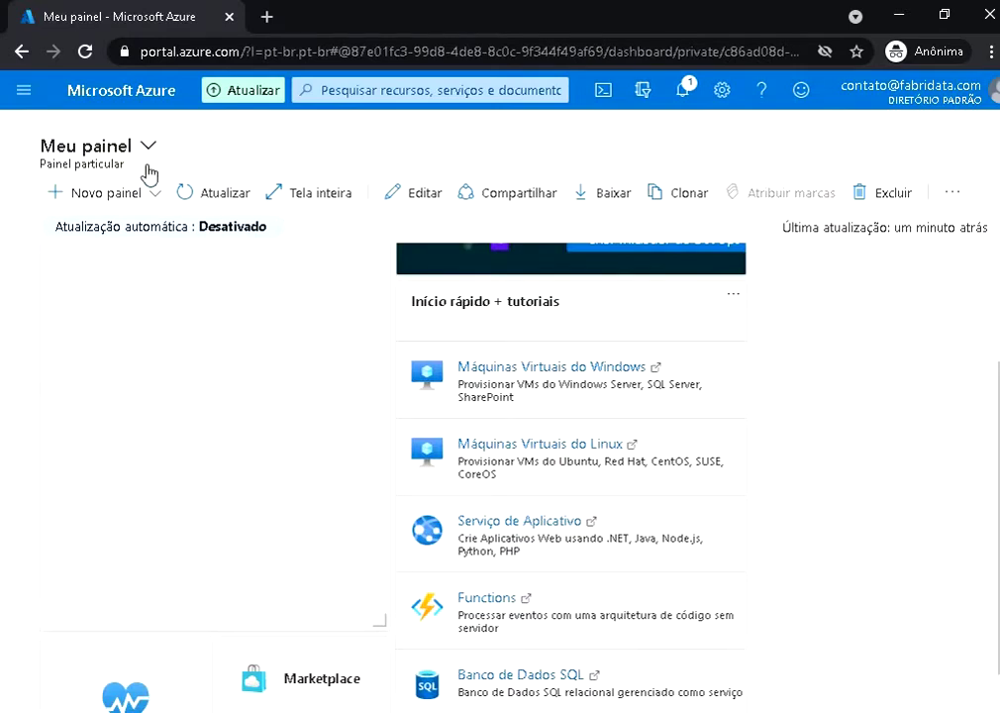
# Open Todos os recursos from the recent services offered by the portal search, and go back to the dashboard
pyautogui.click(333, 89)
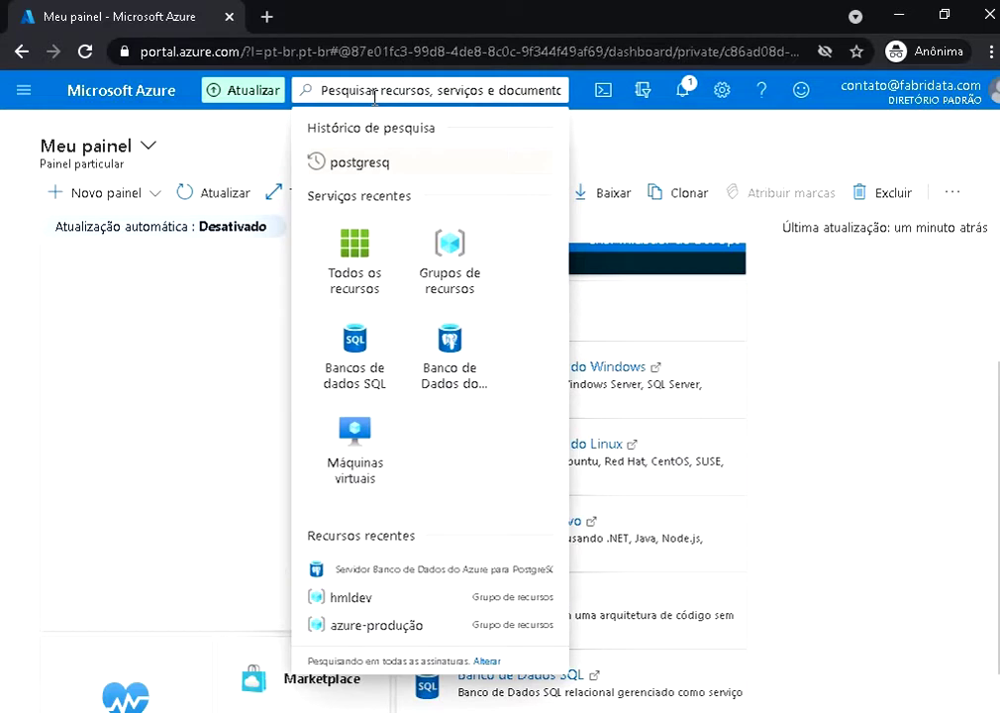
pyautogui.click(353, 232)
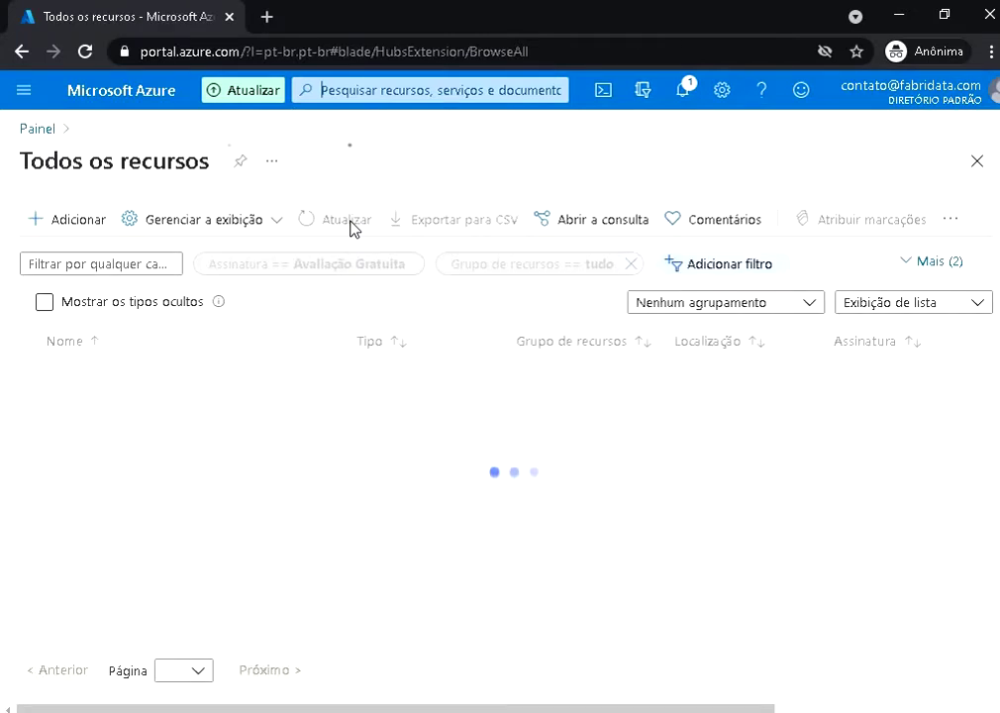
pyautogui.click(39, 130)
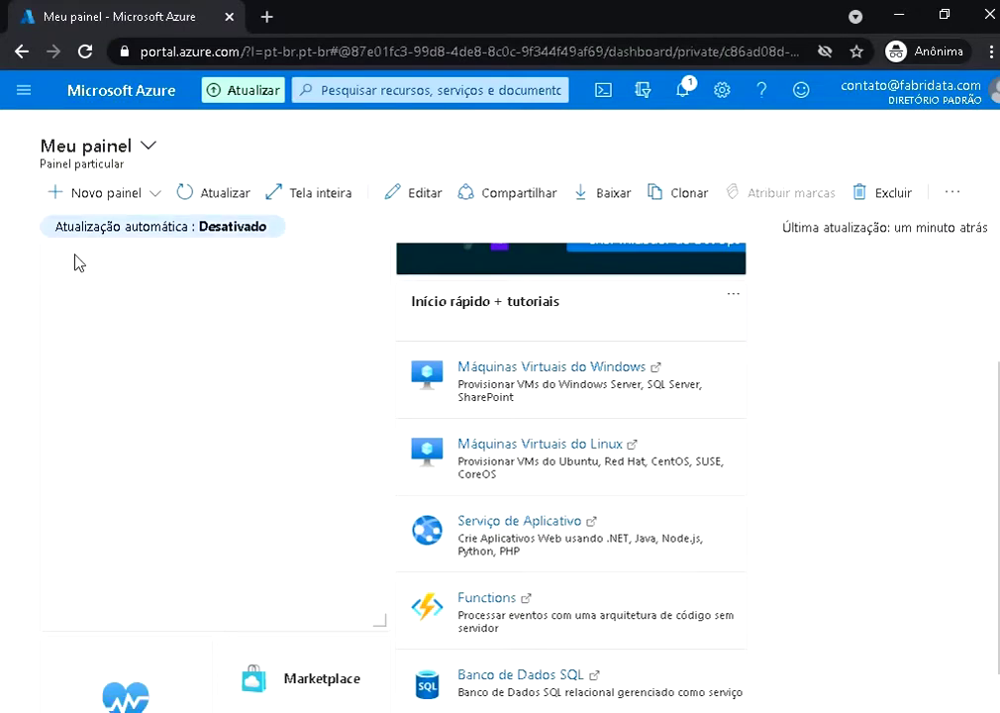
# Look through the favourite services in the portal menu, and open the Todos os serviços page
pyautogui.click(25, 91)
pyautogui.scroll(-2, 80, 312)
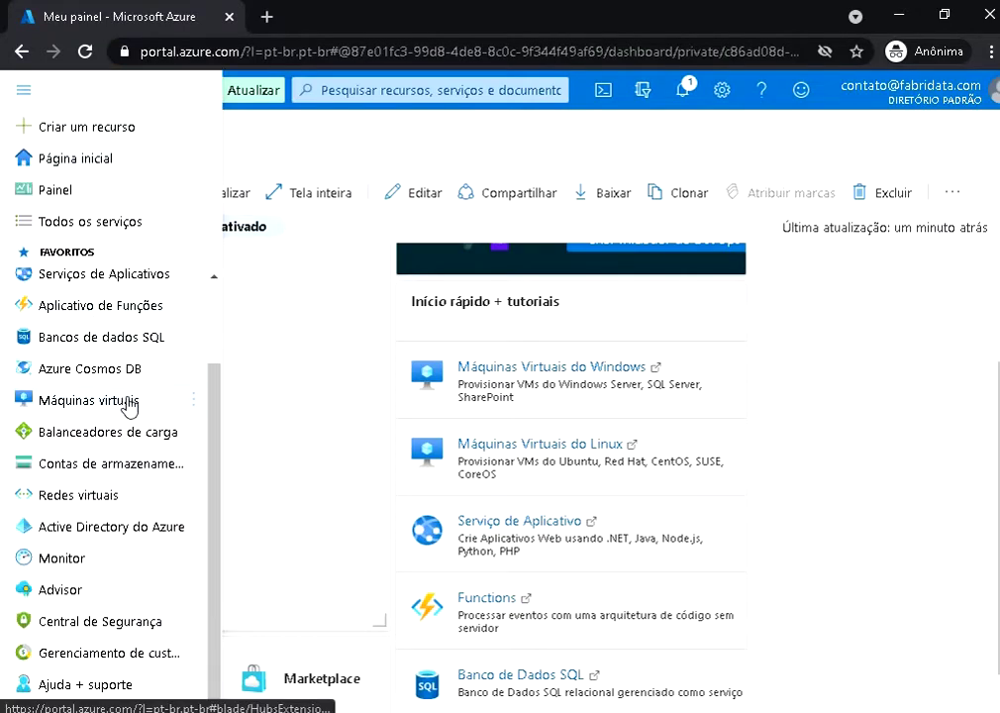
pyautogui.scroll(2, 129, 405)
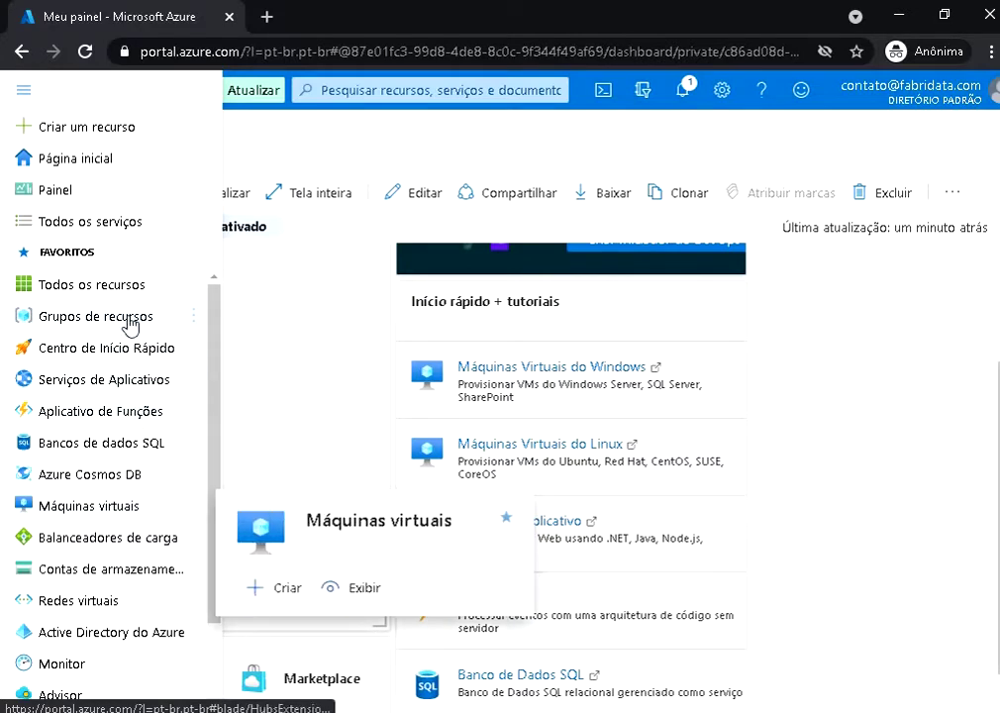
pyautogui.moveTo(129, 318)
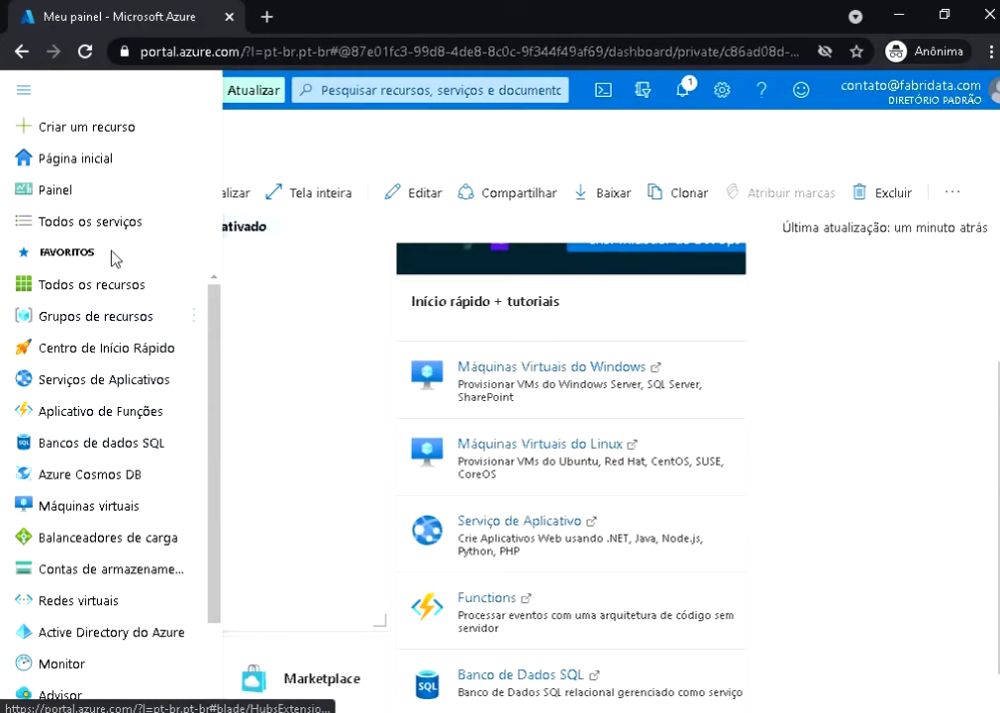
pyautogui.click(140, 228)
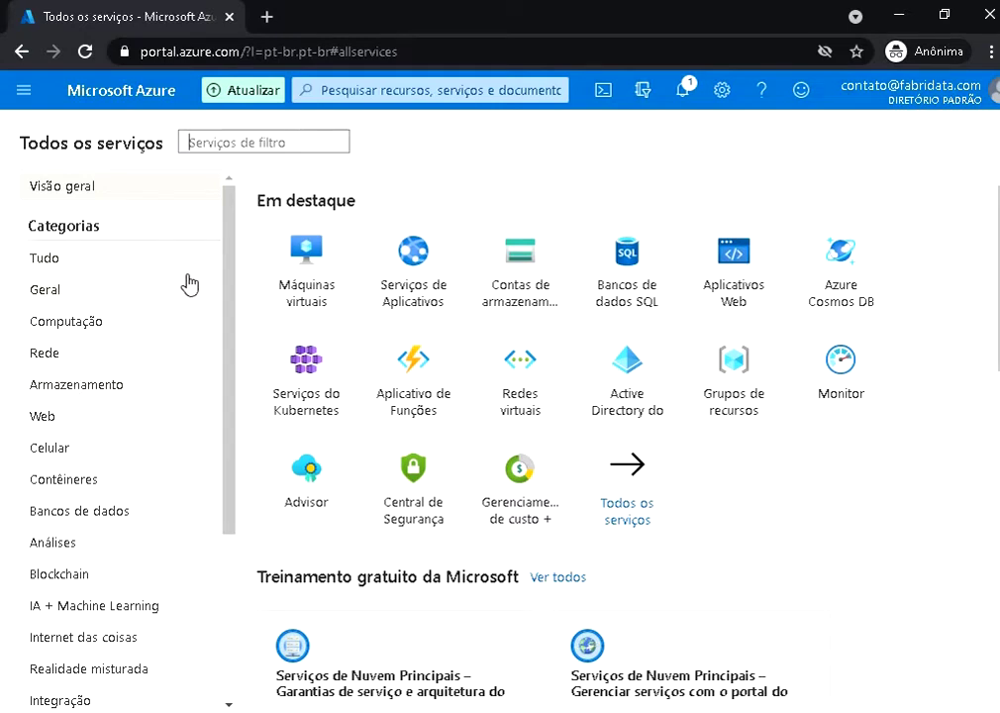
# Show the Bancos de dados category and examine the details of Azure Cosmos DB, SQL do Azure and Bancos de dados SQL
pyautogui.moveTo(228, 283); pyautogui.dragTo(213, 263)
pyautogui.click(133, 511)
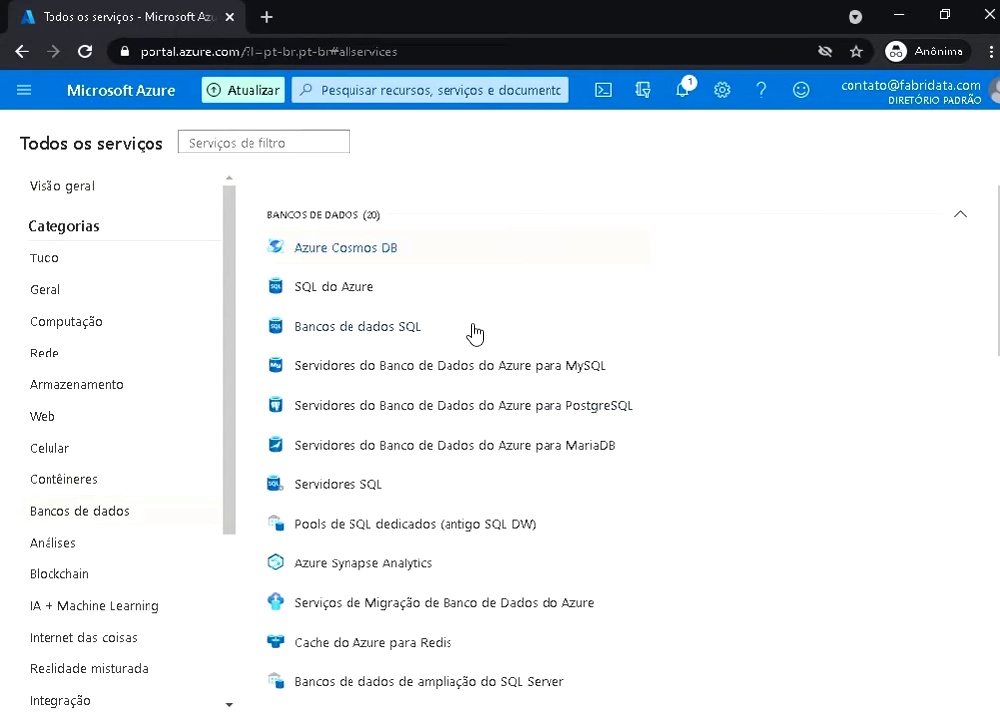
pyautogui.scroll(-7, 470, 337)
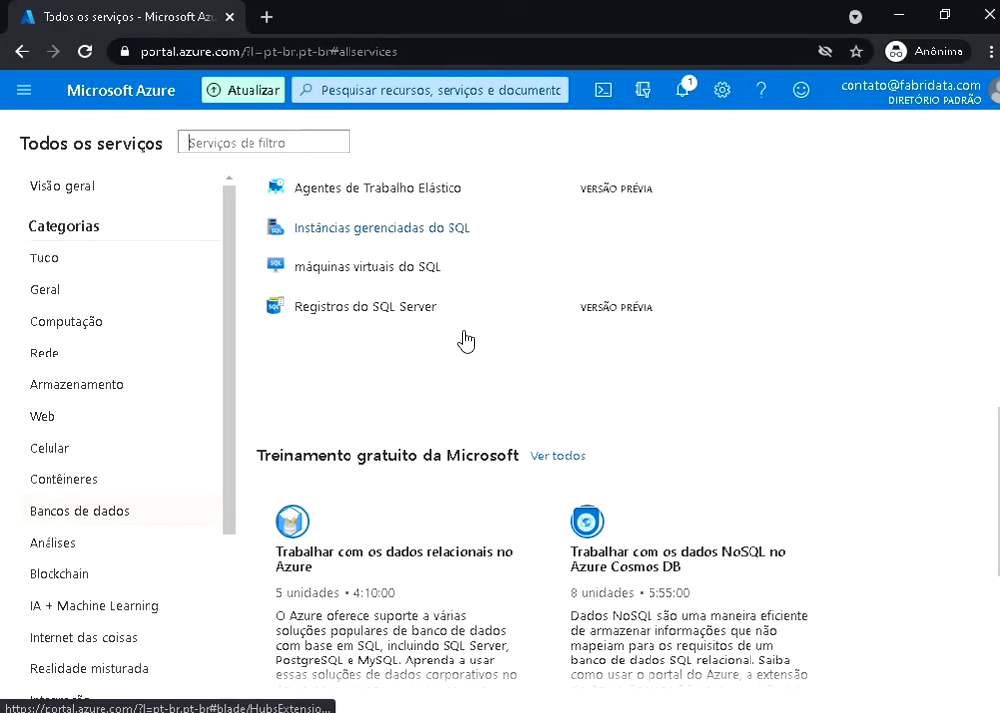
pyautogui.scroll(7, 465, 340)
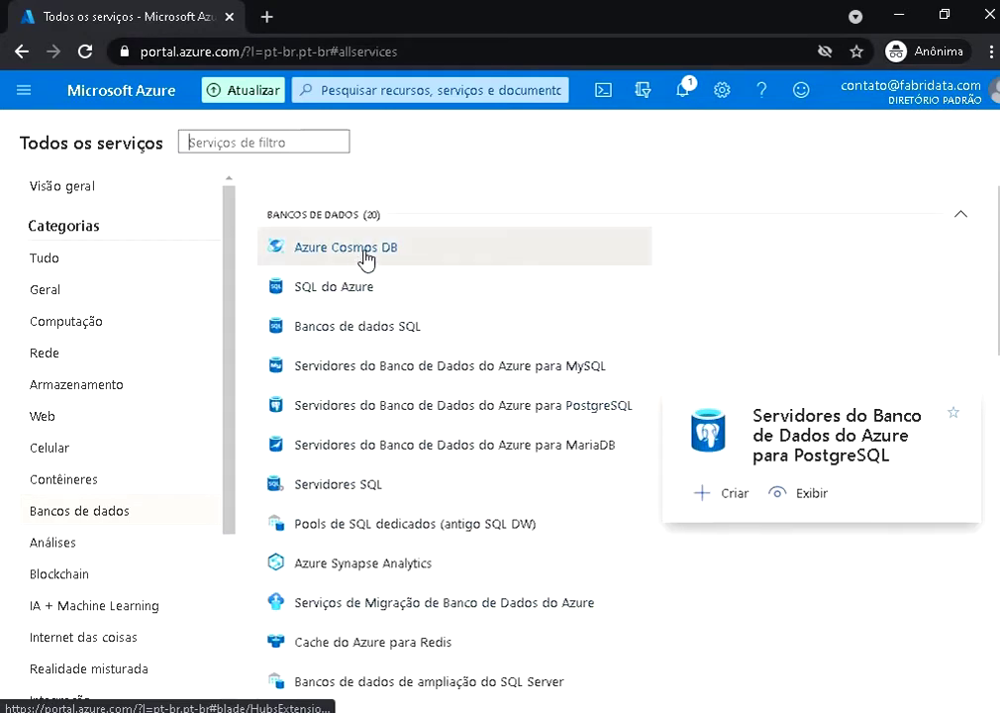
pyautogui.moveTo(365, 260)
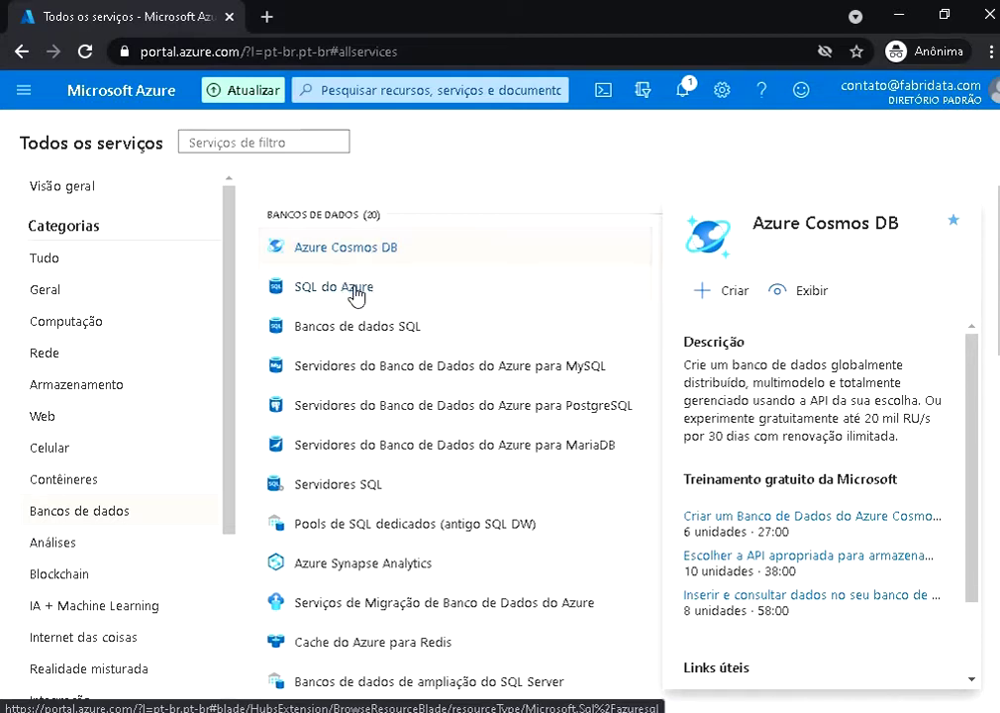
pyautogui.moveTo(357, 296)
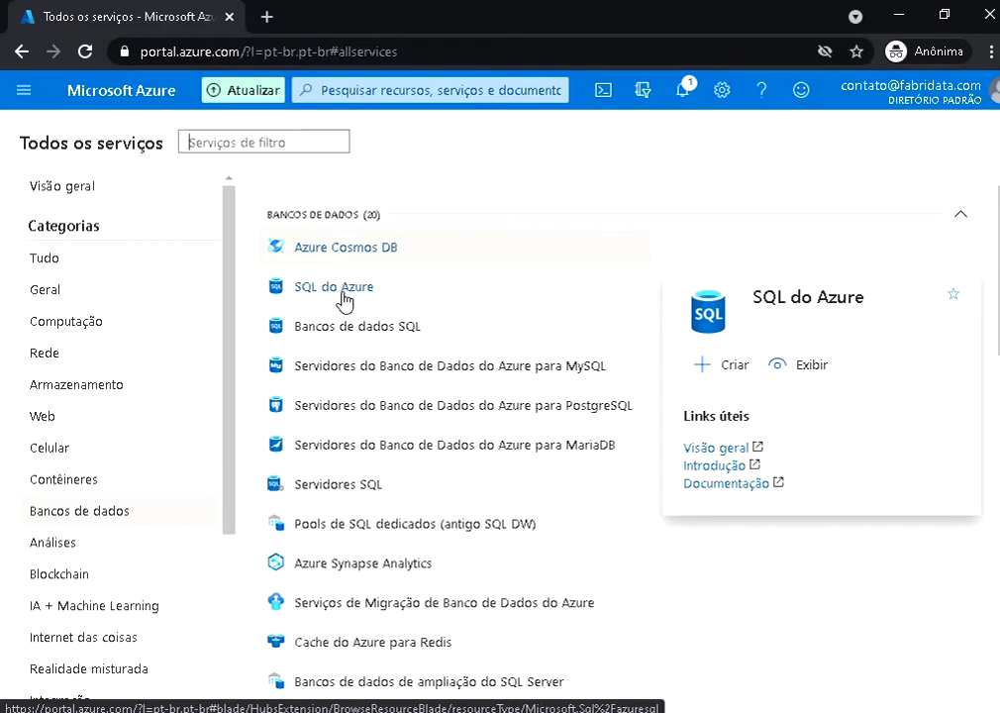
pyautogui.moveTo(341, 339)
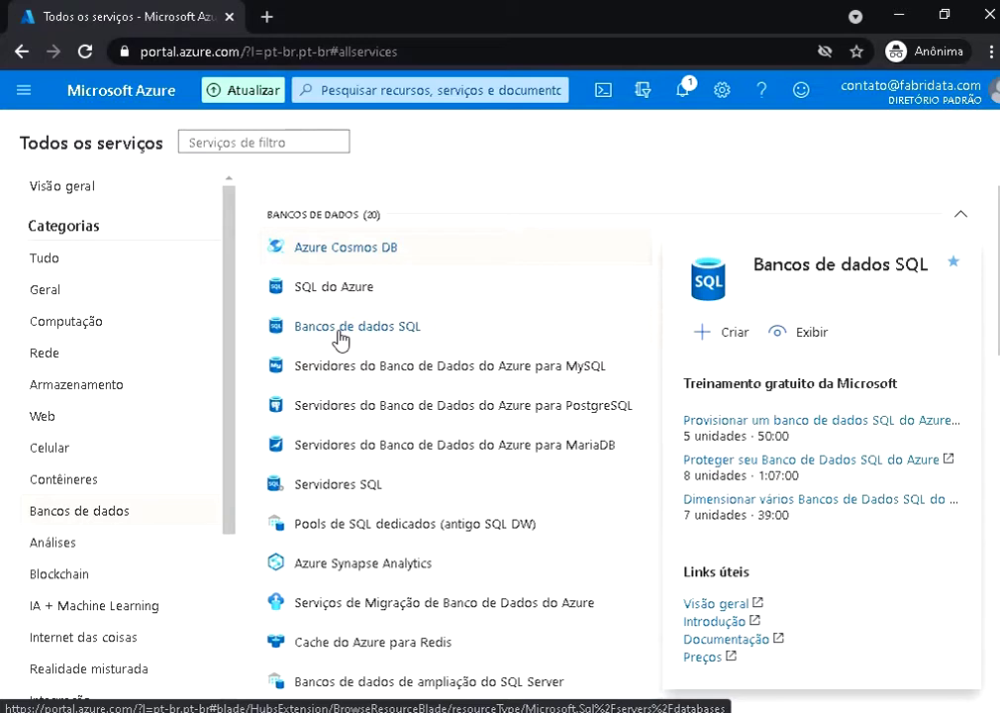
# Search the portal for "postgres", and return to looking through the Bancos de dados service list
pyautogui.click(455, 90)
pyautogui.write('p')
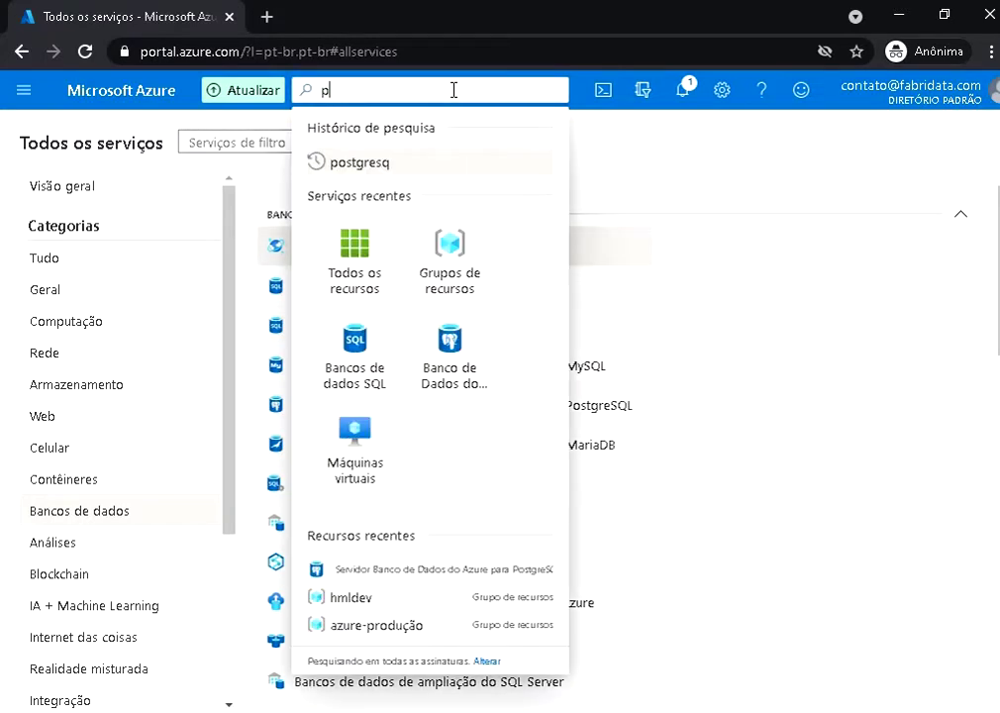
pyautogui.write('ostgres')
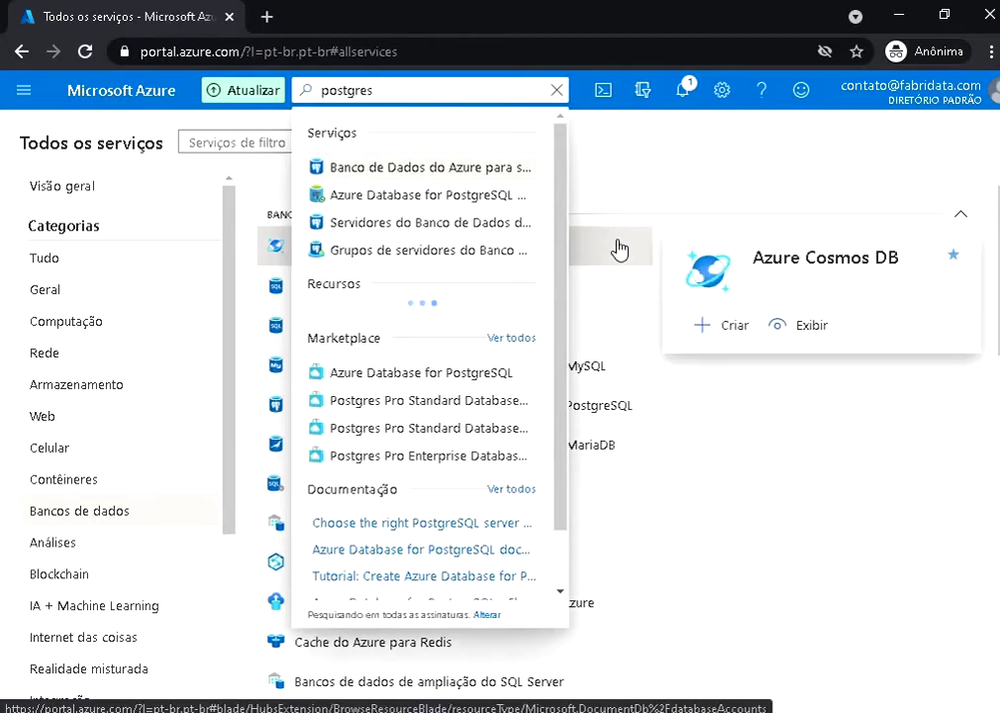
pyautogui.click(449, 384)
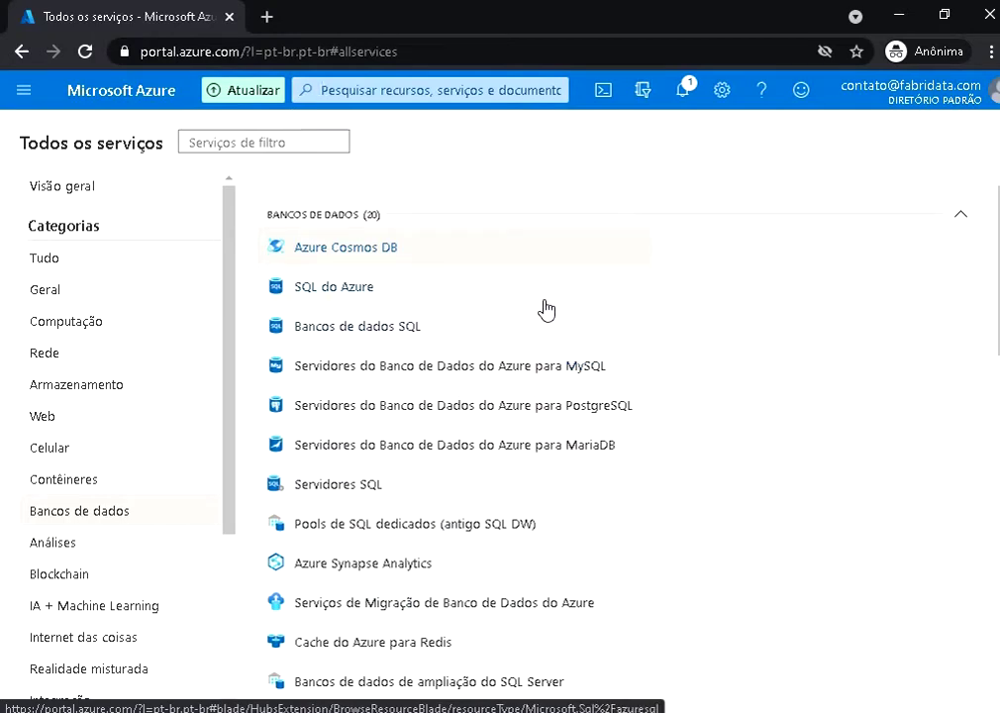
pyautogui.moveTo(547, 299)
pyautogui.scroll(-3, 549, 297)
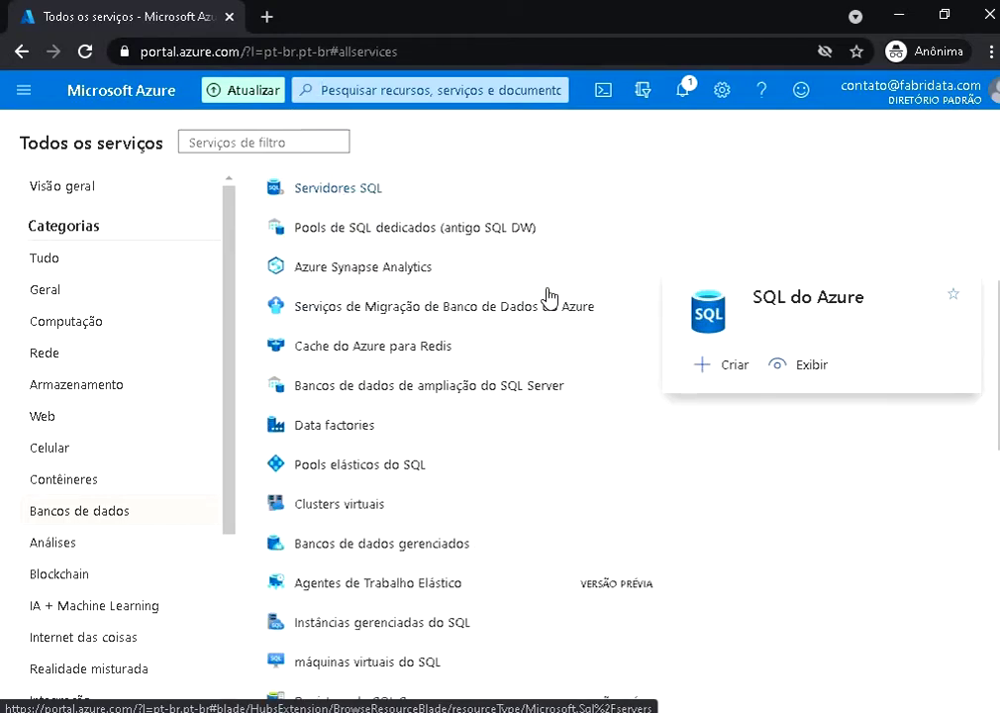
# Search the portal for "postgres", and open the deployment options for creating a Banco de Dados do Azure para PostgreSQL
pyautogui.scroll(-1, 549, 304)
pyautogui.scroll(2, 536, 356)
pyautogui.scroll(2, 535, 356)
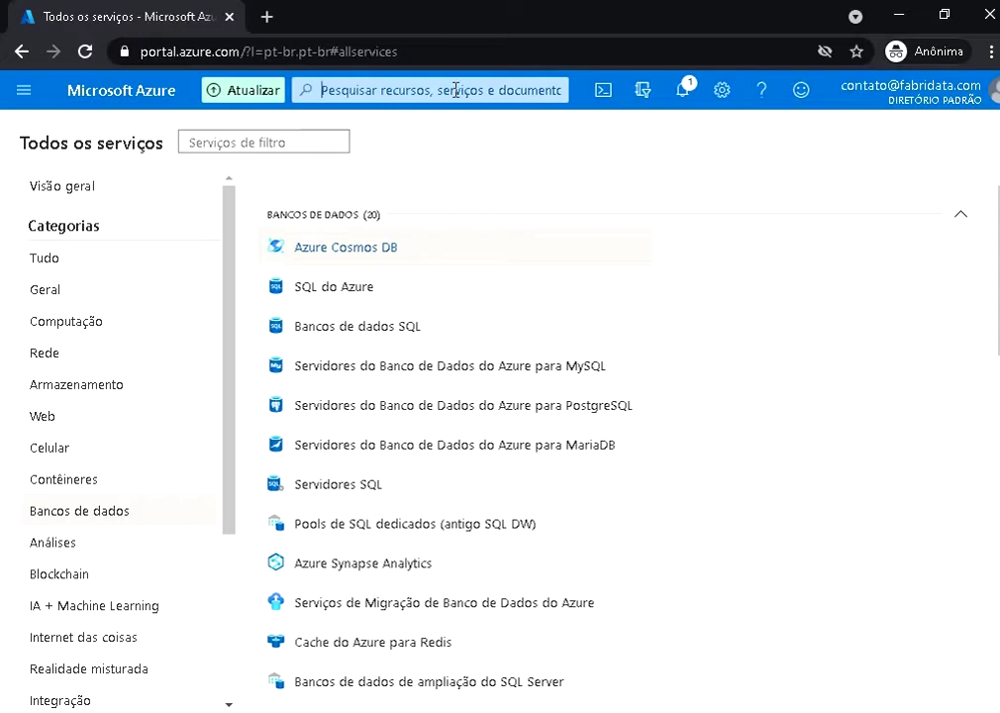
pyautogui.write('azu')
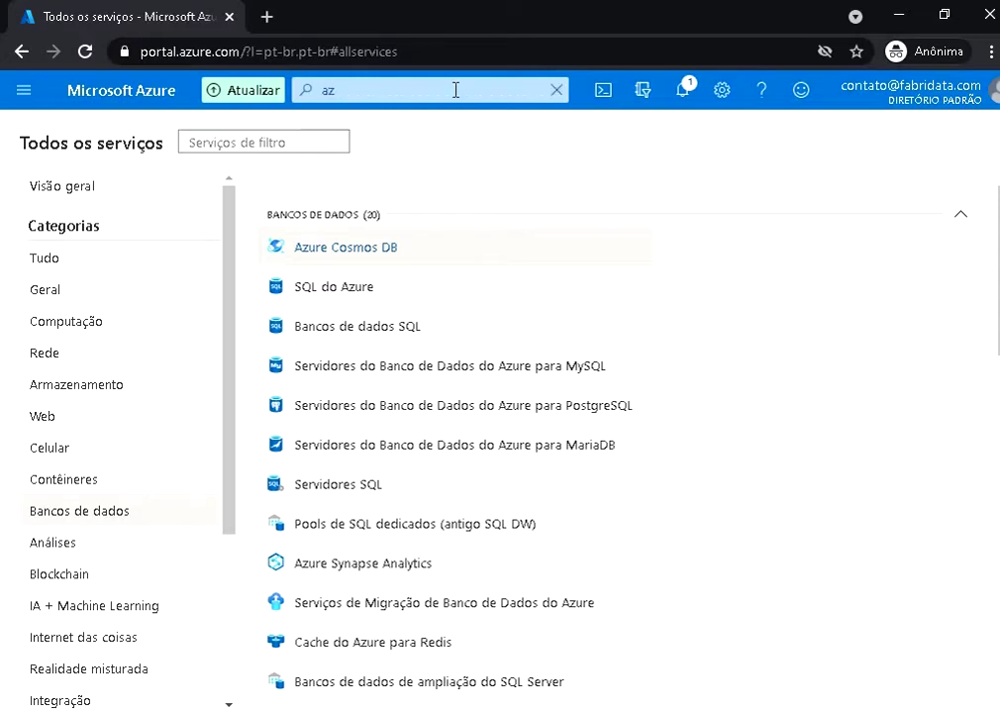
pyautogui.press('BackSpace')
pyautogui.press('BackSpace')
pyautogui.write('postgres')
pyautogui.scroll(-3, 479, 297)
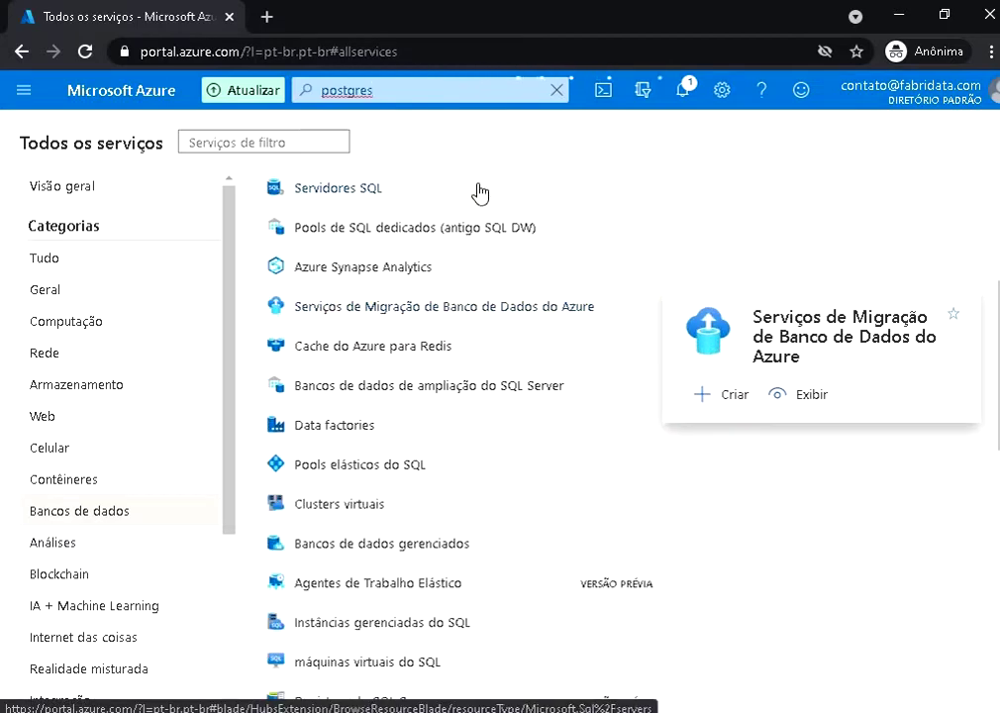
pyautogui.scroll(2, 482, 198)
pyautogui.click(518, 146)
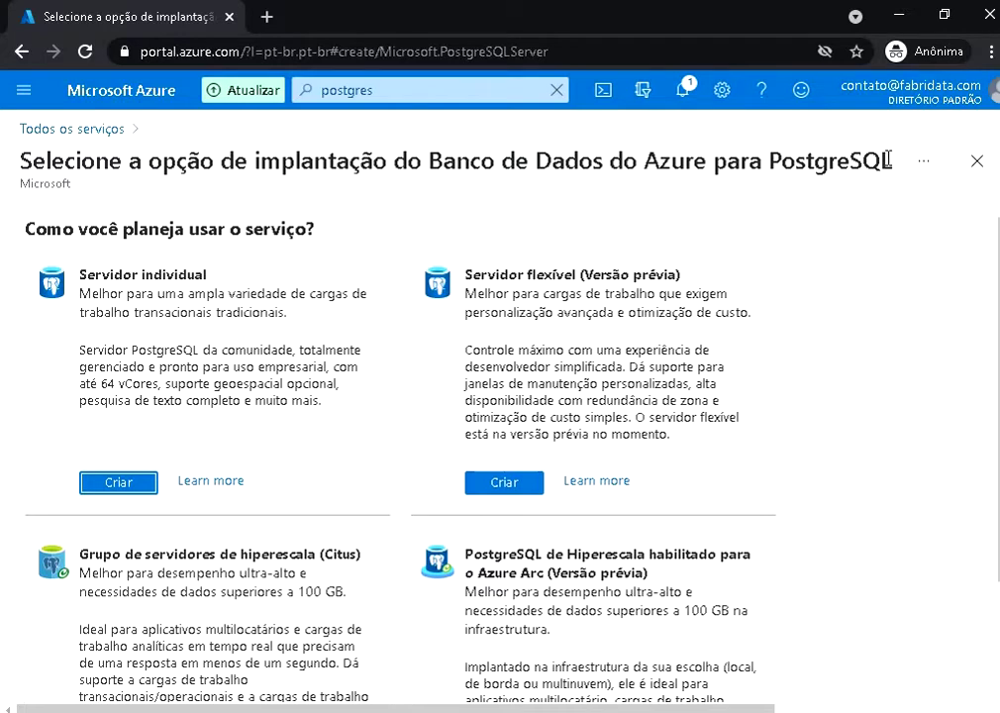
# Examine the PostgreSQL deployment options, highlighting the service name and the Servidor individual description with its vCores limit
pyautogui.tripleClick(777, 164)
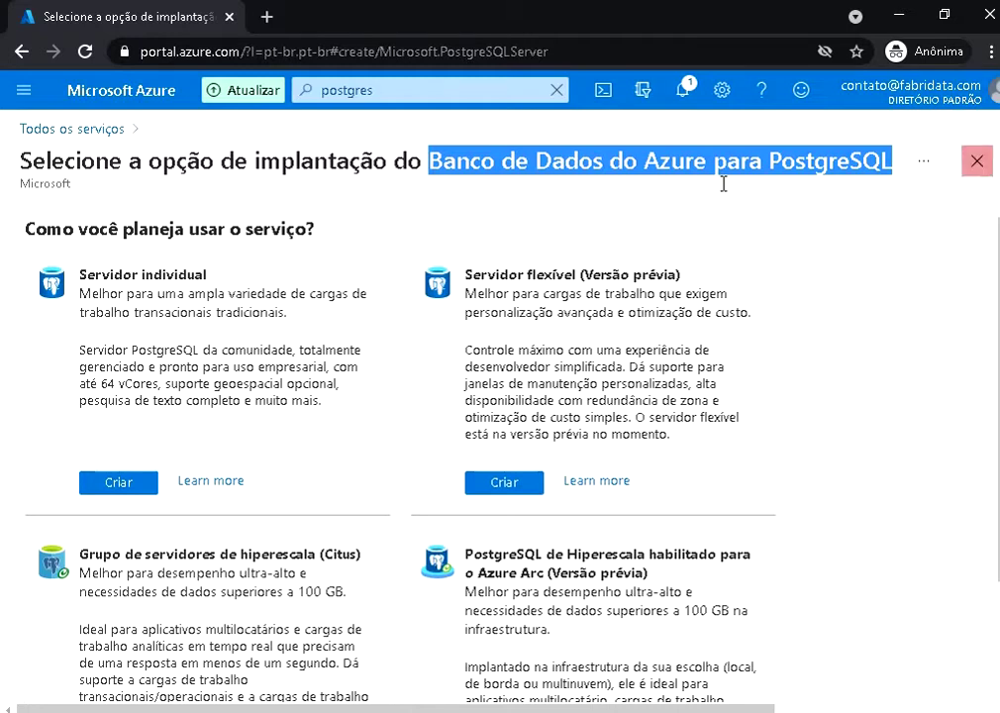
pyautogui.click(817, 177)
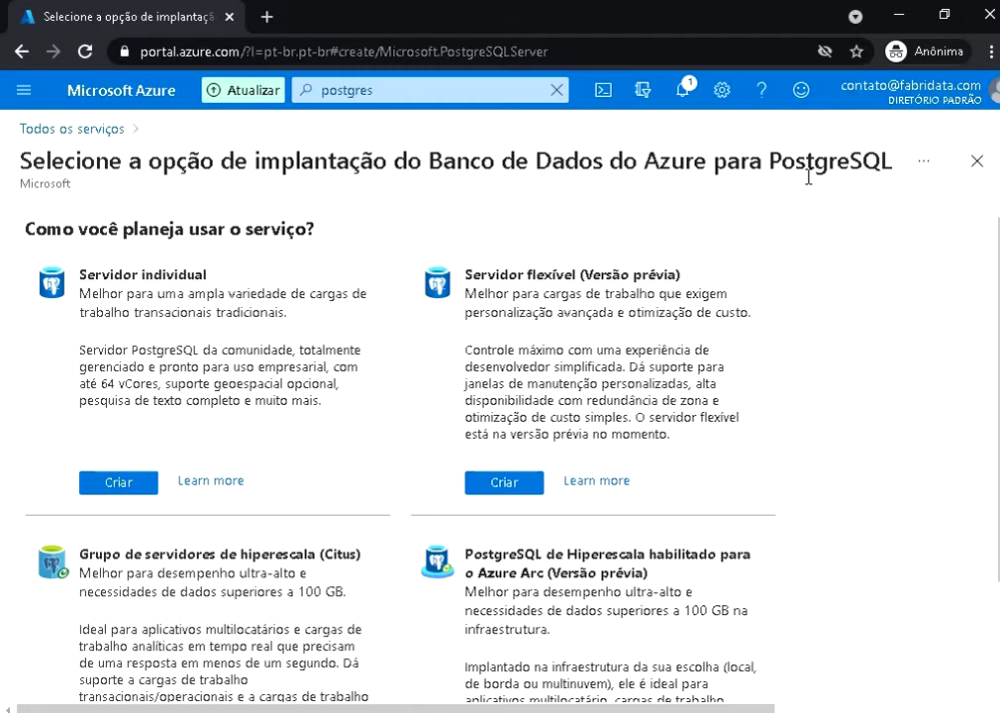
pyautogui.scroll(-2, 747, 313)
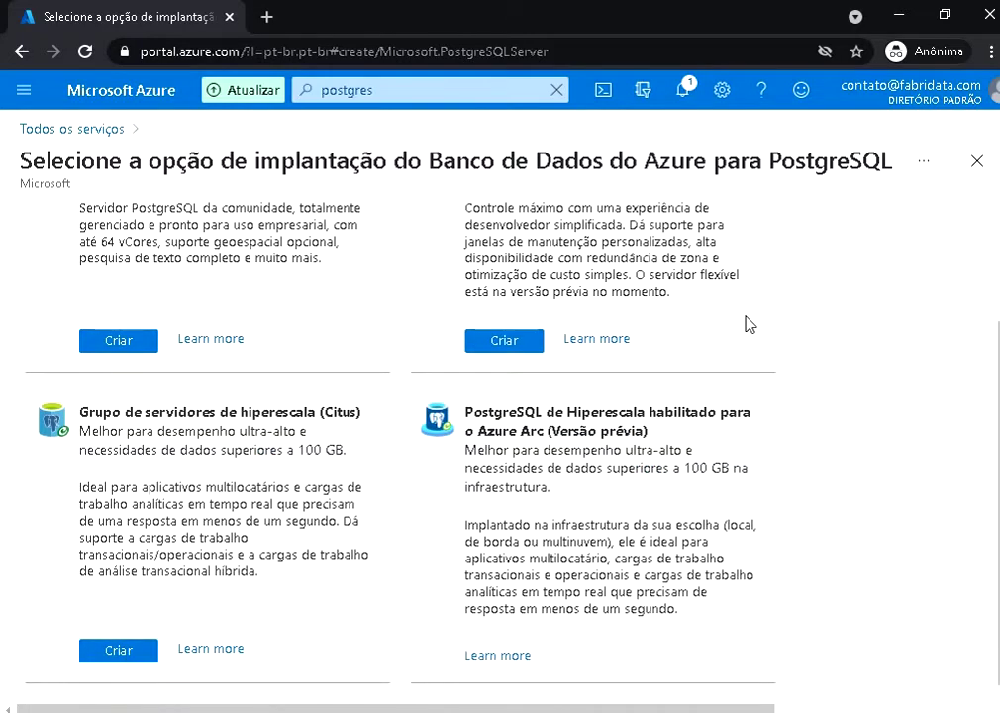
pyautogui.scroll(2, 747, 324)
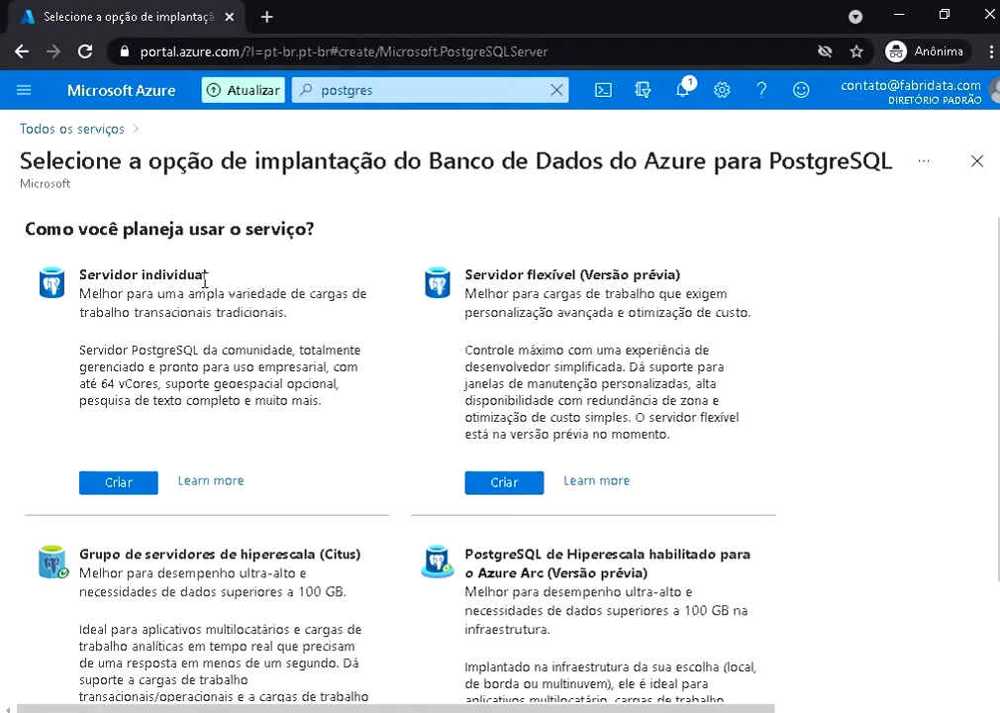
pyautogui.moveTo(205, 281)
pyautogui.mouseDown()
pyautogui.moveTo(134, 265)
pyautogui.moveTo(76, 270)
pyautogui.moveTo(88, 293)
pyautogui.moveTo(138, 271)
pyautogui.moveTo(216, 282)
pyautogui.mouseUp()
pyautogui.click(82, 269)
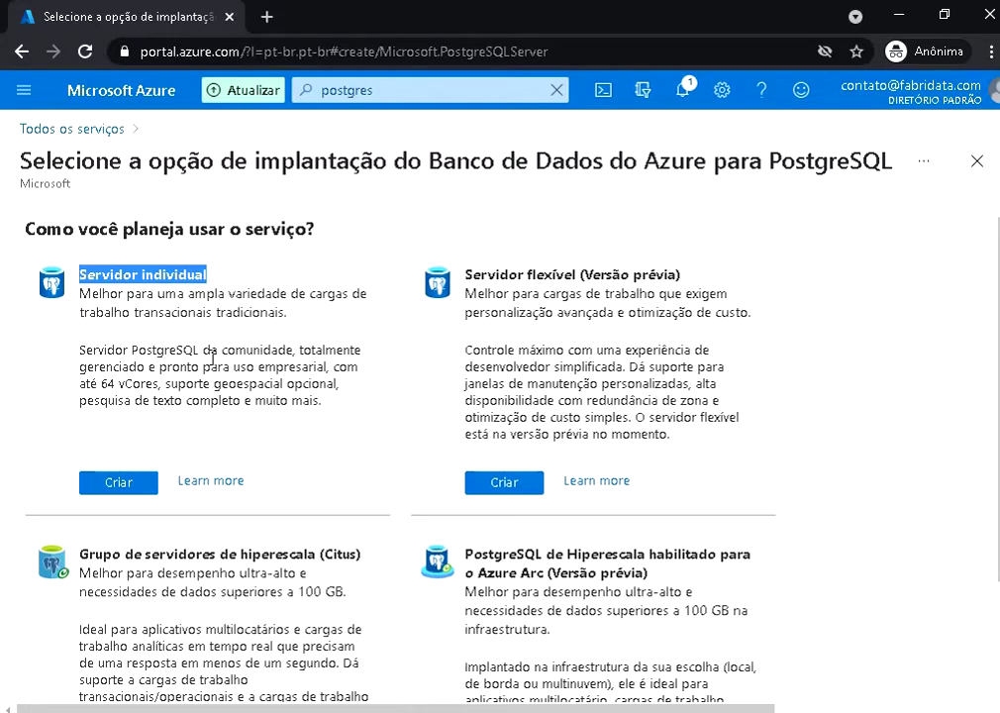
pyautogui.moveTo(155, 385); pyautogui.dragTo(105, 385)
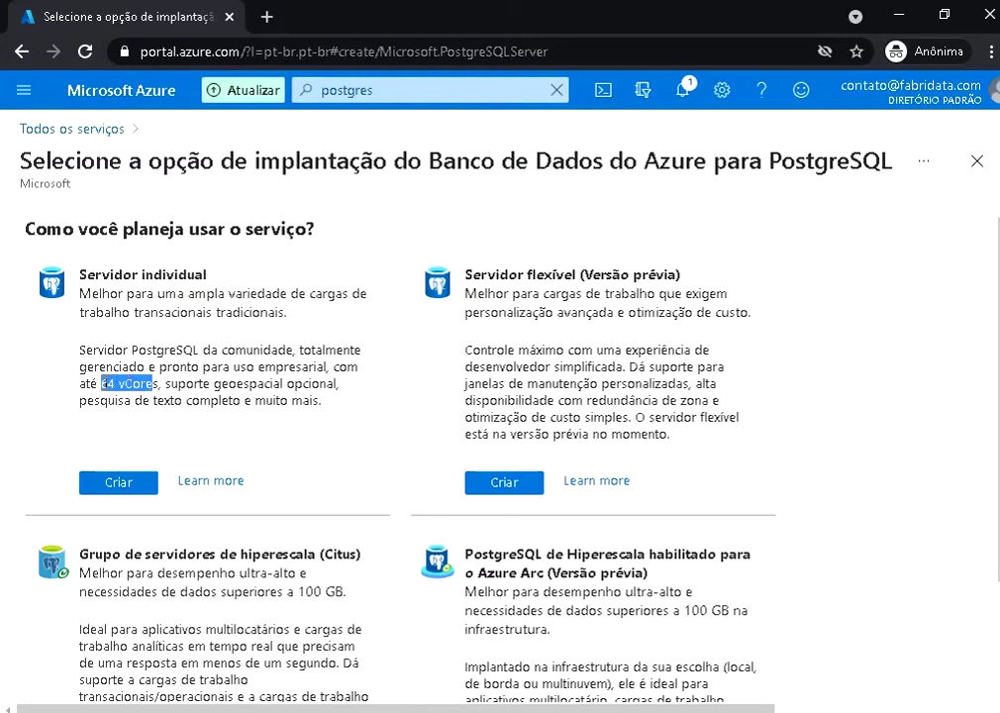
pyautogui.click(112, 374)
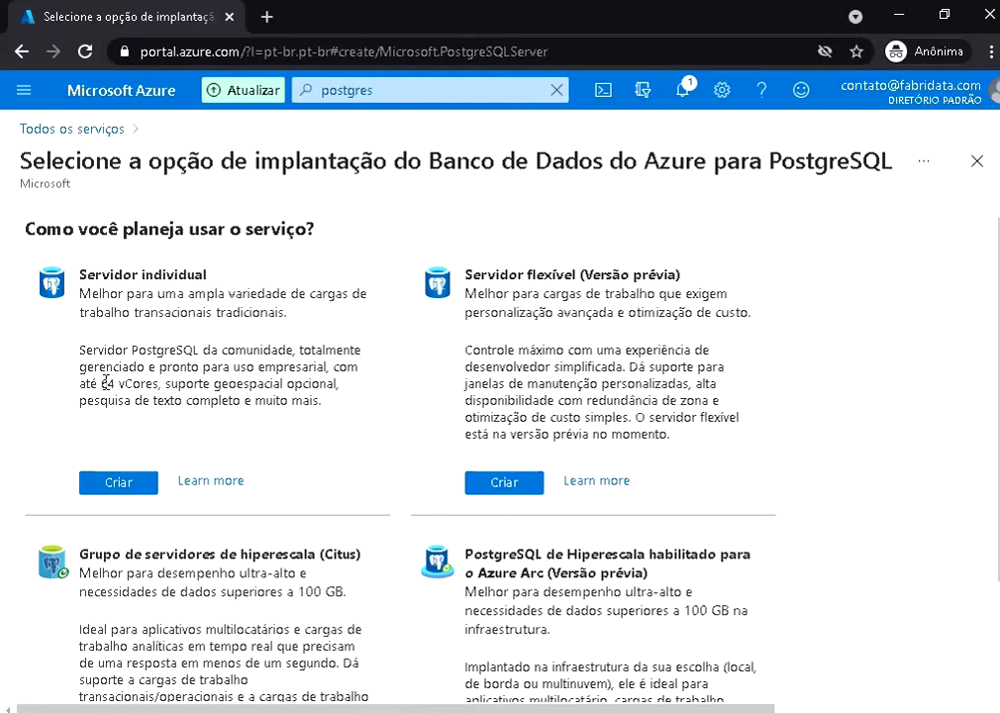
pyautogui.moveTo(102, 383); pyautogui.dragTo(157, 386)
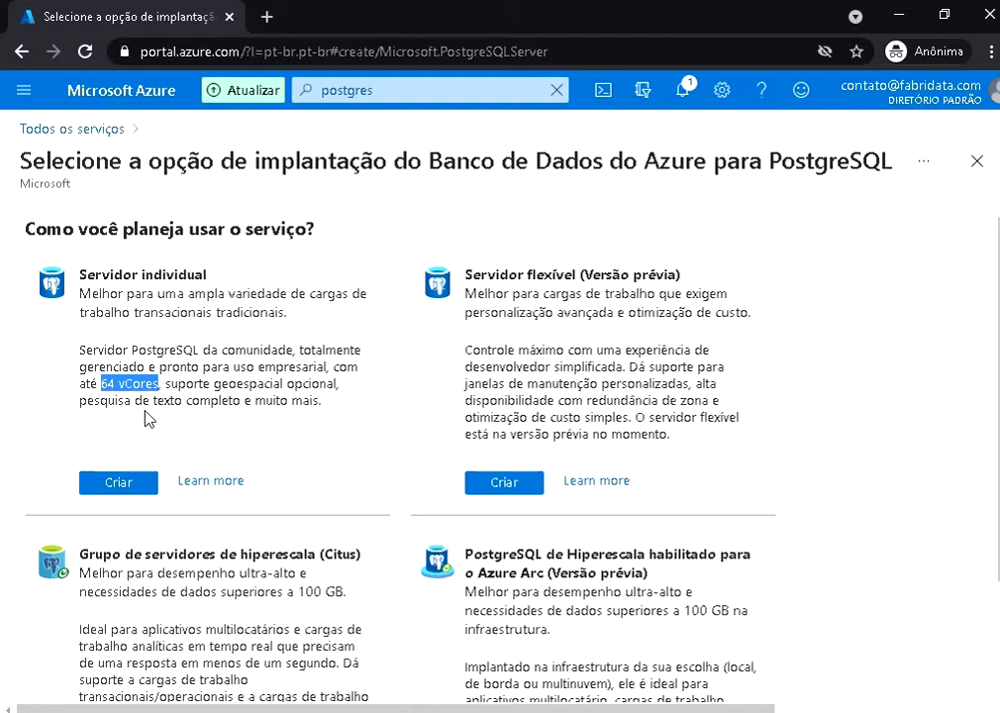
pyautogui.click(149, 398)
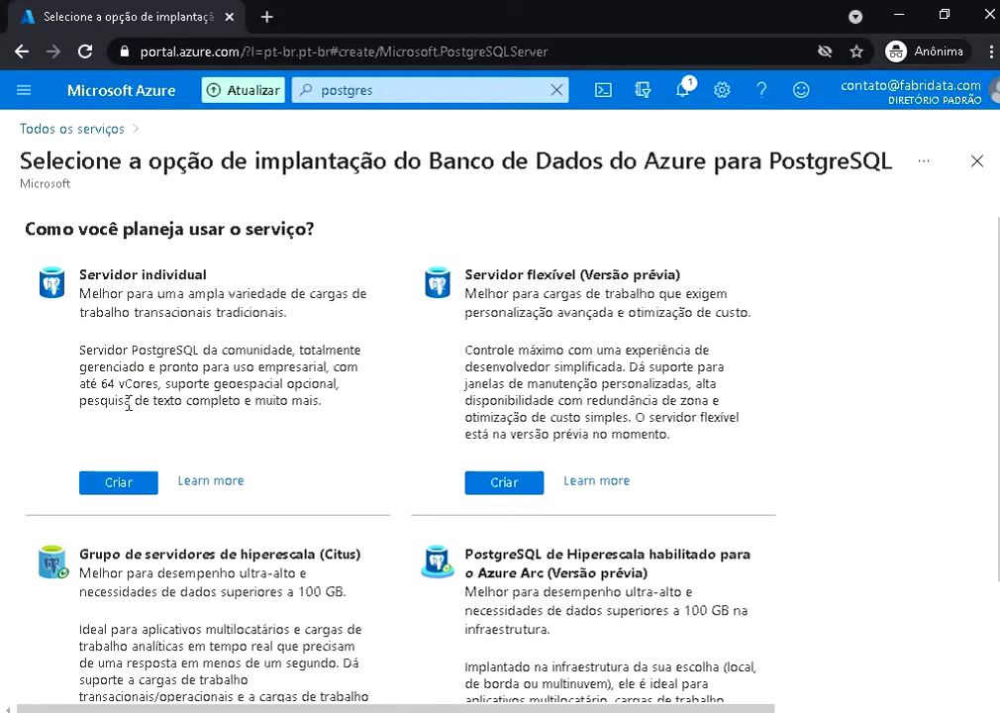
pyautogui.moveTo(103, 382); pyautogui.dragTo(149, 389)
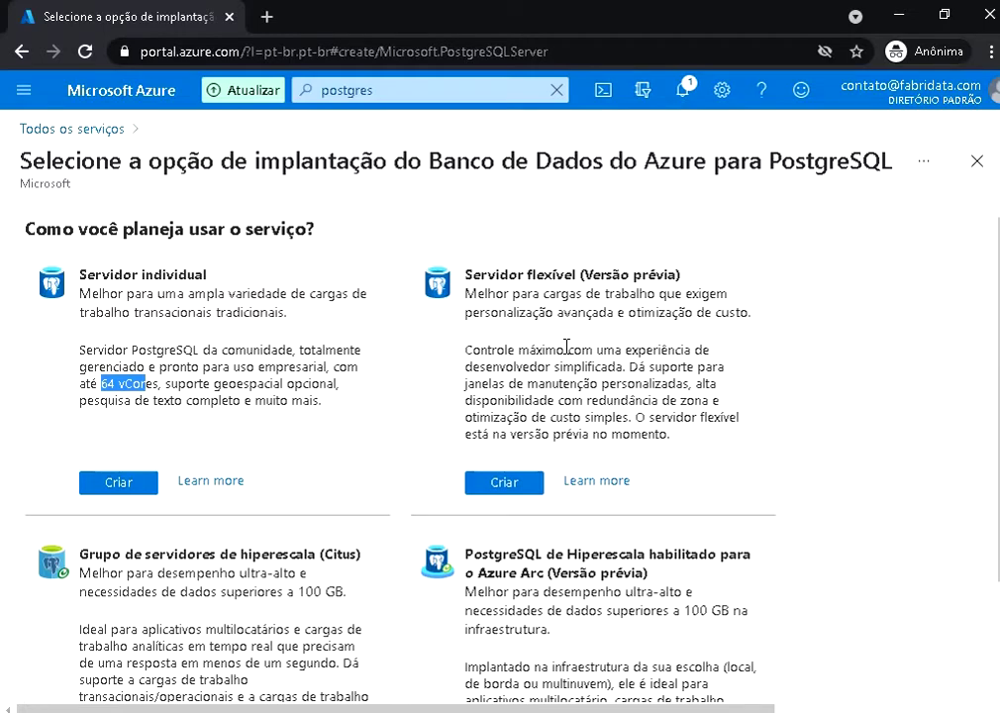
# Examine the descriptions of the Grupo de servidores de hiperescala (Citus) and PostgreSQL de Hiperescala with Azure Arc options
pyautogui.scroll(-3, 566, 347)
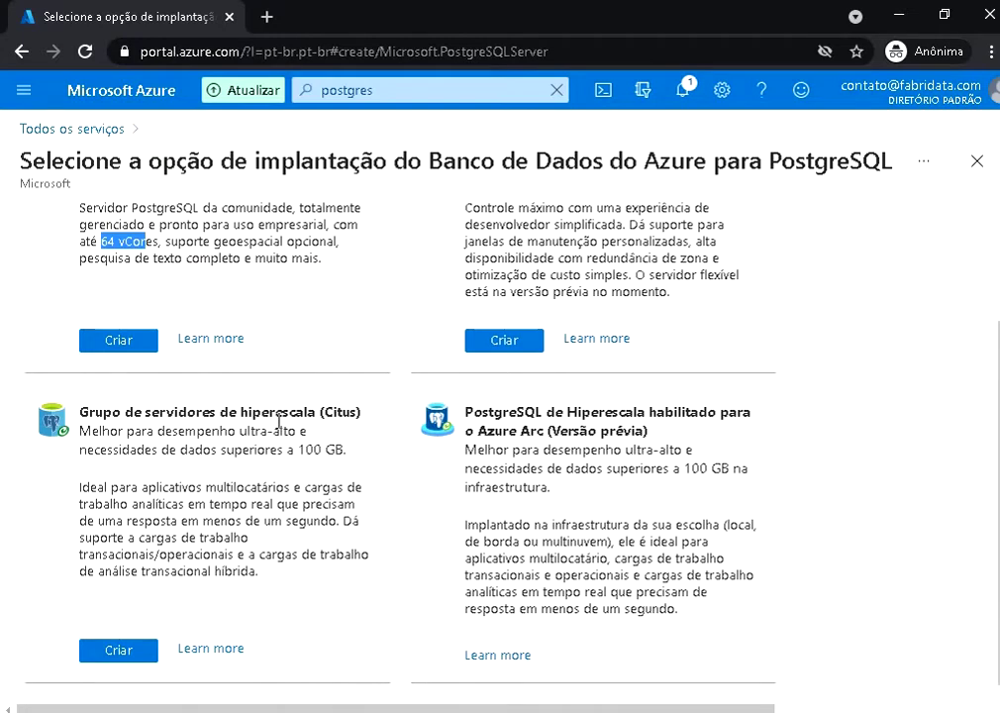
pyautogui.moveTo(354, 411); pyautogui.dragTo(322, 410)
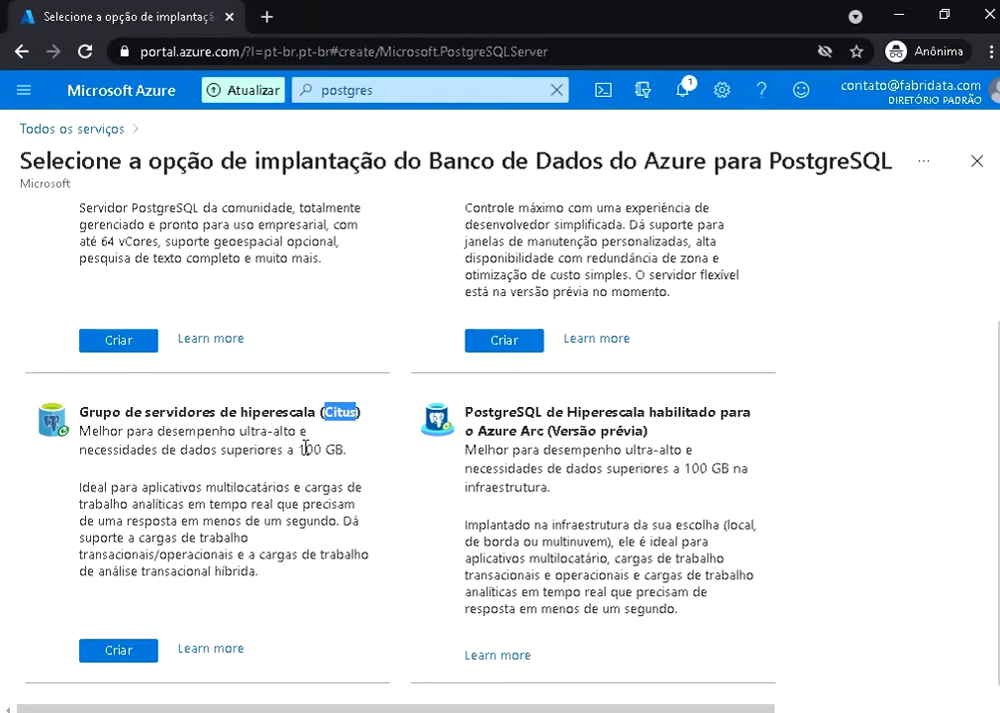
pyautogui.moveTo(298, 448); pyautogui.dragTo(343, 450)
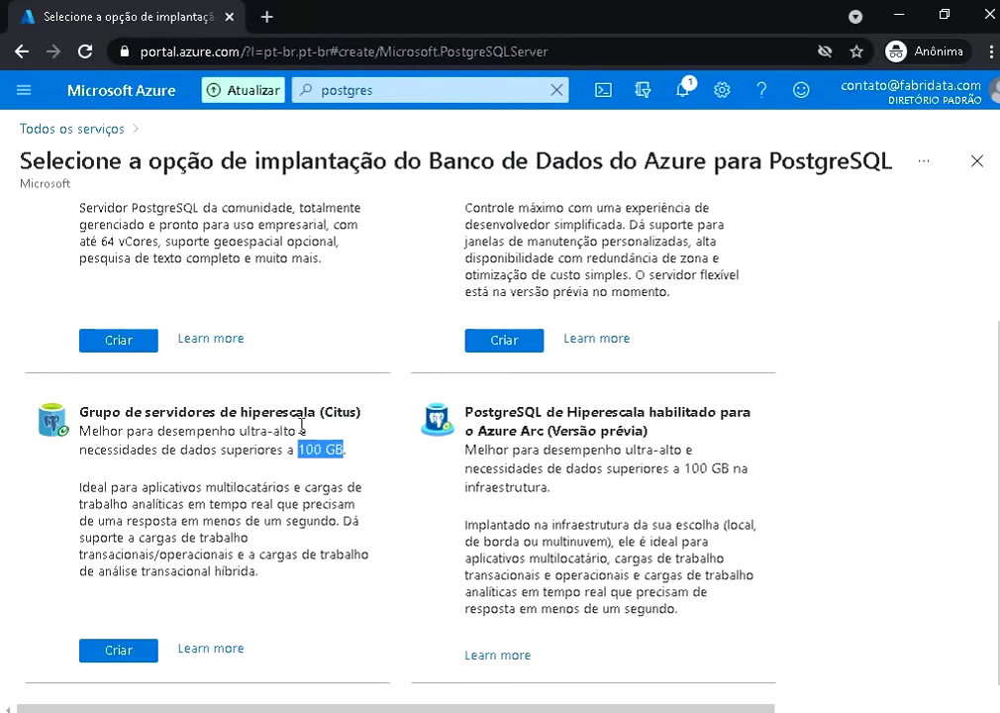
pyautogui.moveTo(316, 411); pyautogui.dragTo(277, 411)
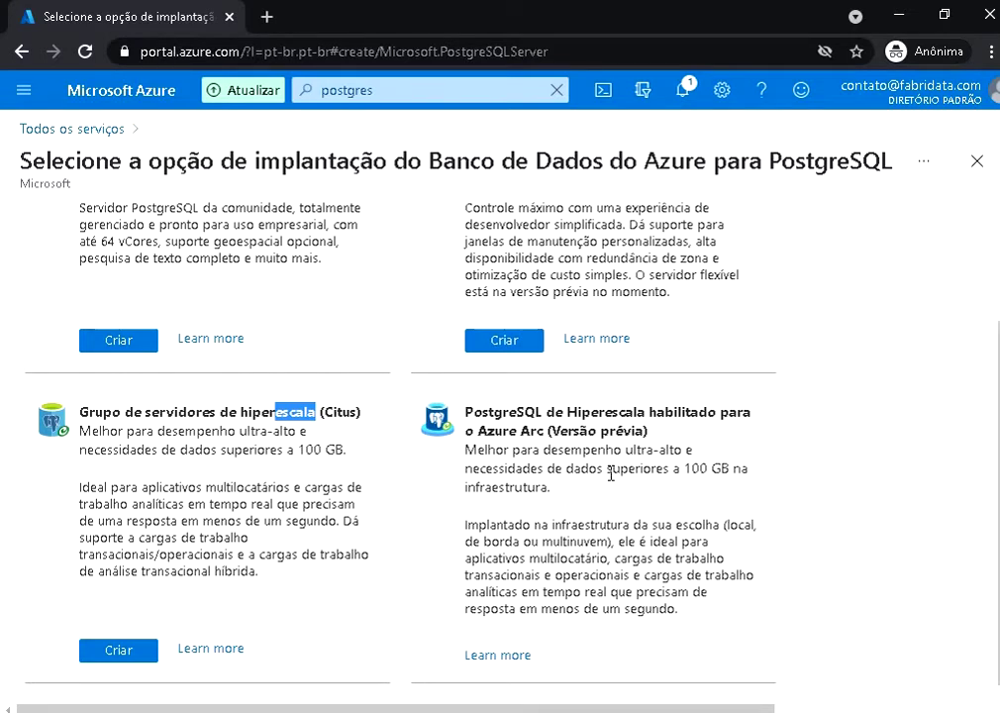
pyautogui.moveTo(566, 410); pyautogui.dragTo(629, 406)
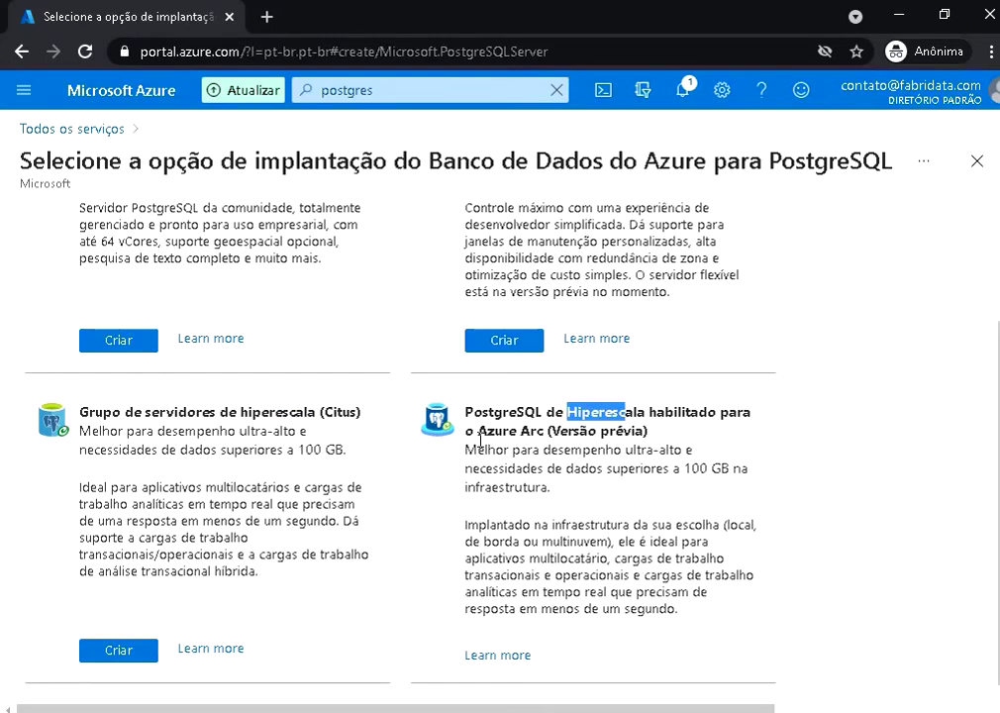
pyautogui.moveTo(478, 432); pyautogui.dragTo(550, 437)
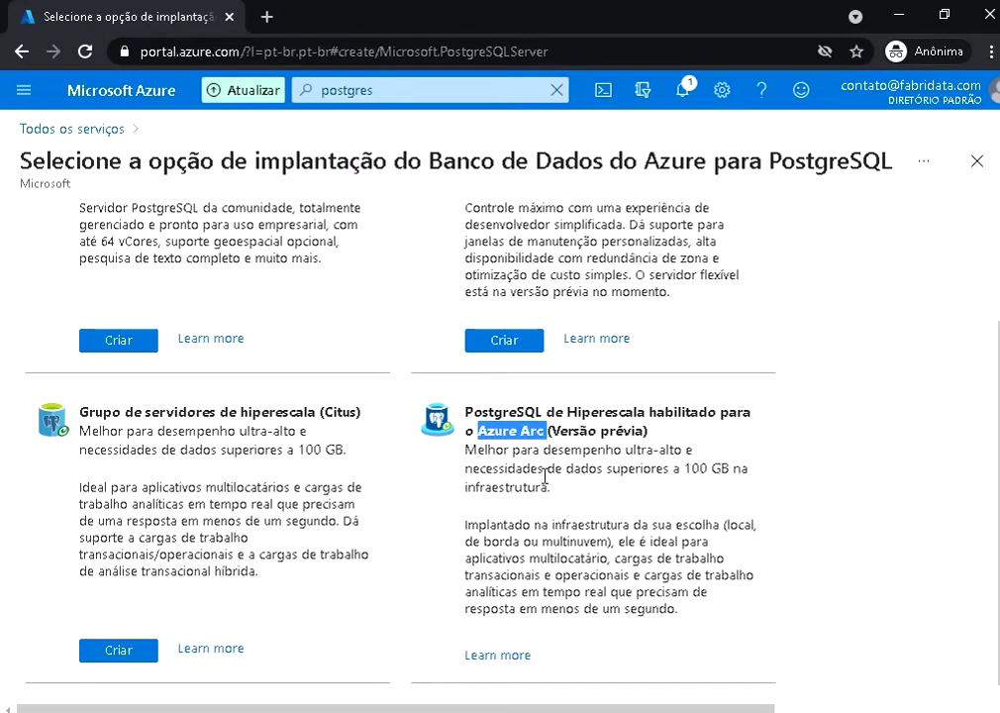
pyautogui.scroll(2, 544, 473)
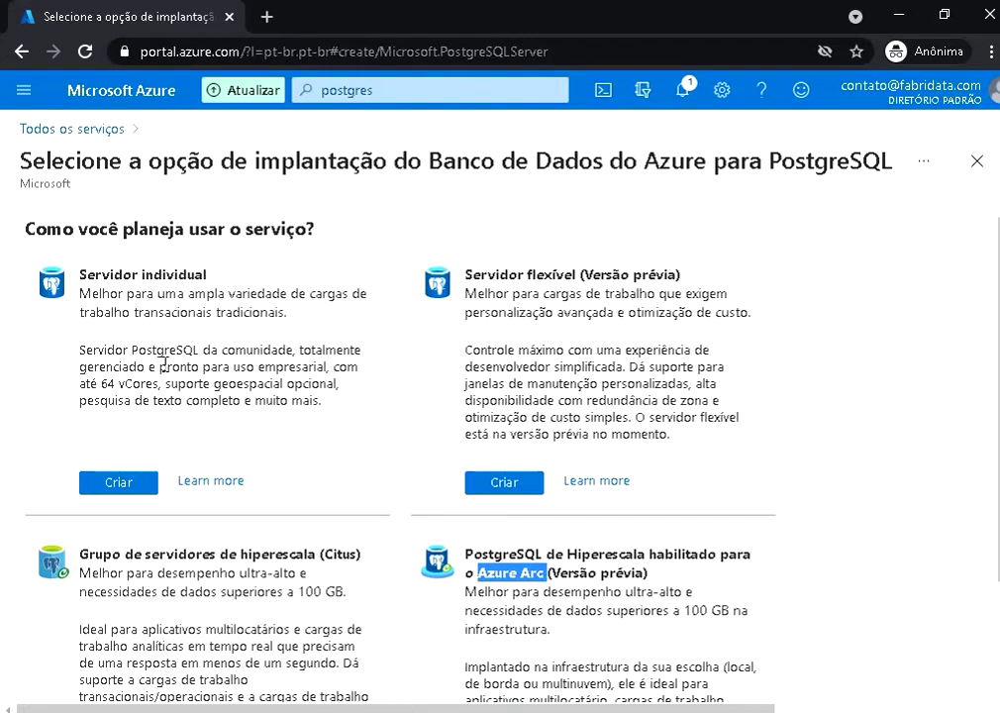
# Start creating a Servidor individual for PostgreSQL, and choose Avaliação Gratuita as the subscription
pyautogui.click(105, 485)
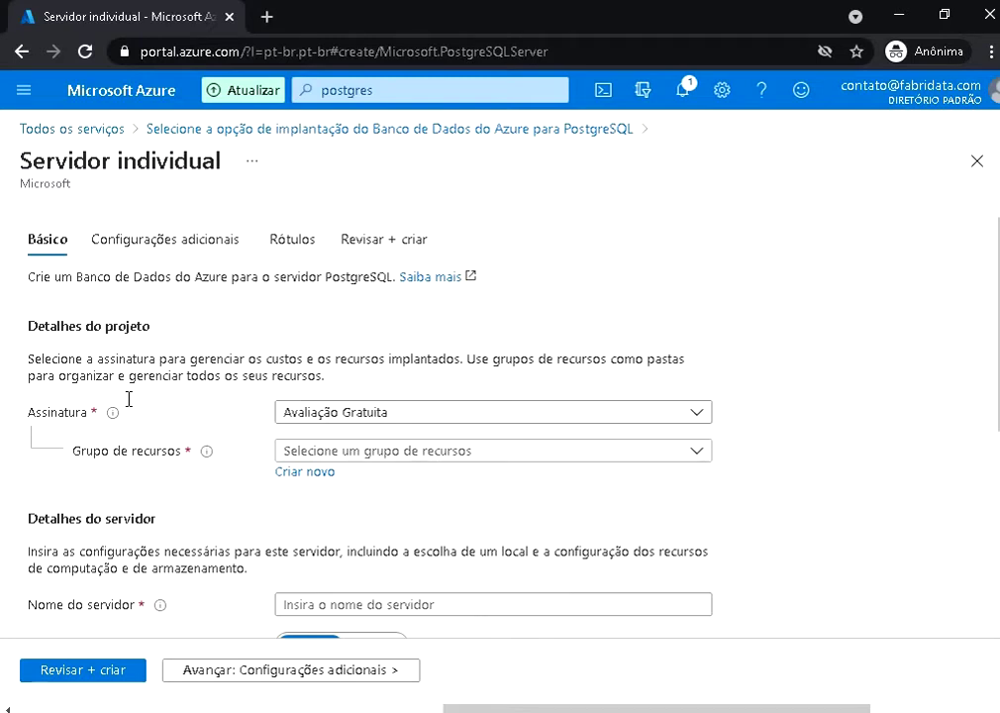
pyautogui.click(385, 414)
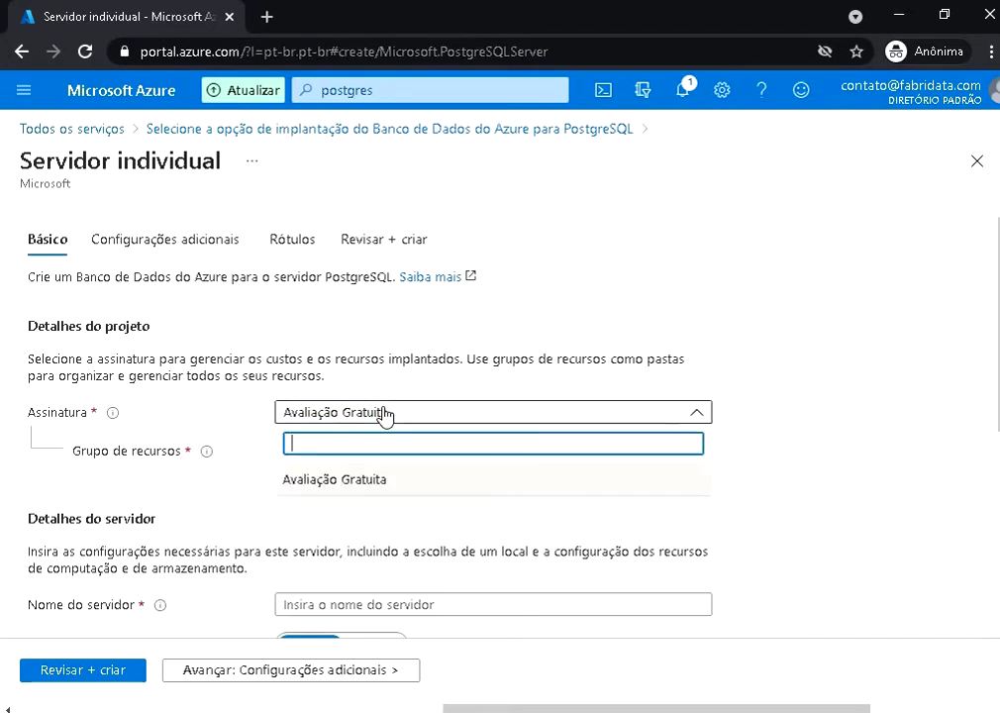
pyautogui.click(372, 494)
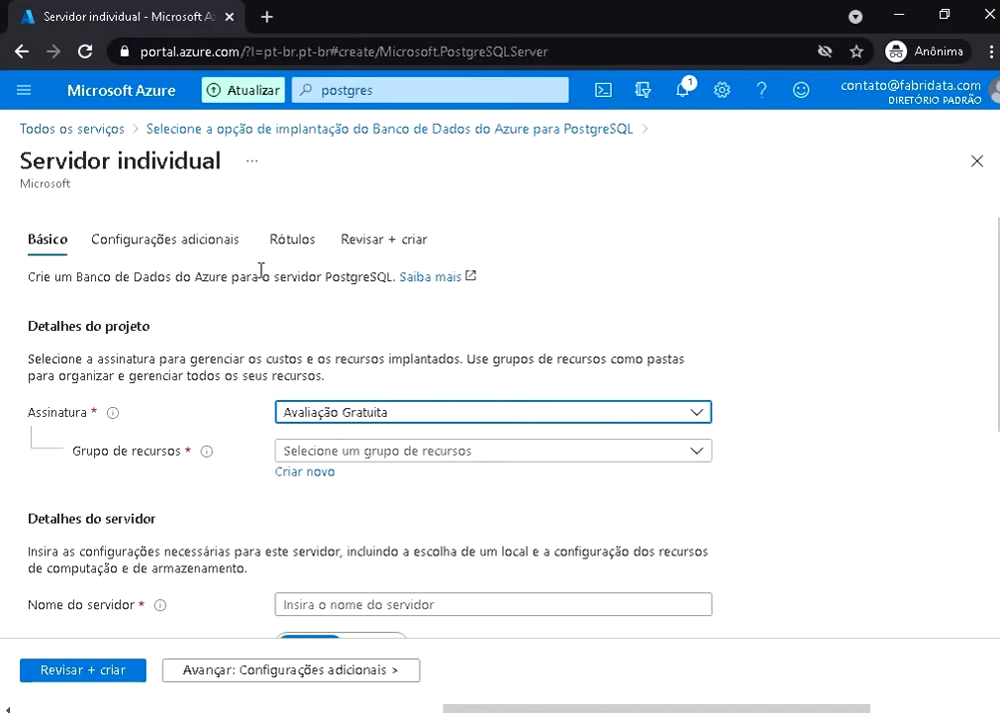
pyautogui.click(384, 423)
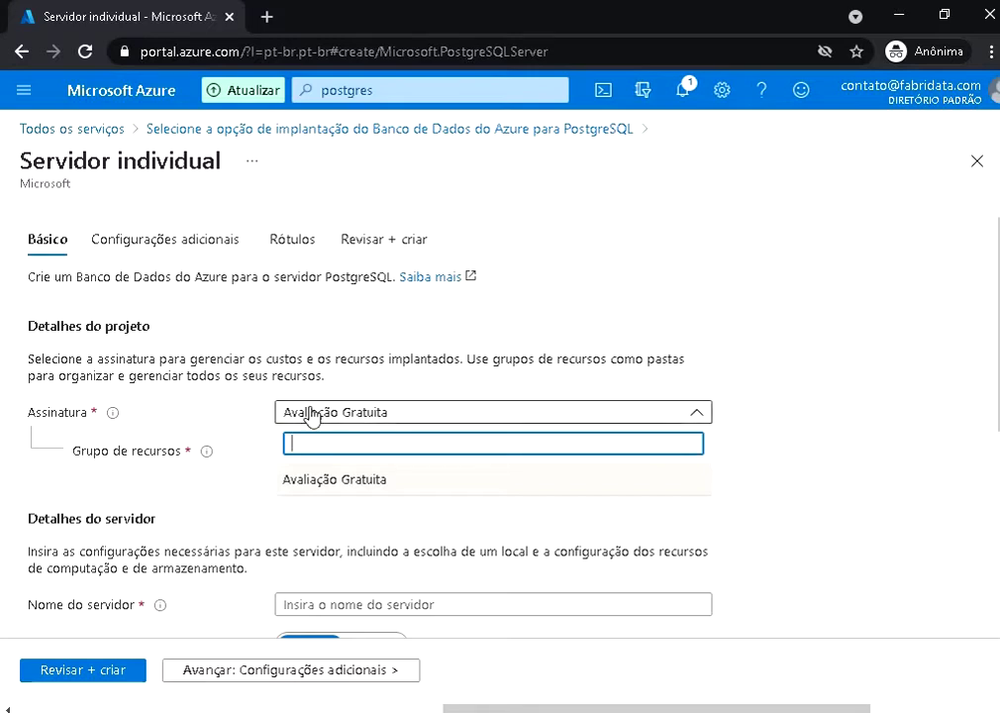
pyautogui.click(349, 415)
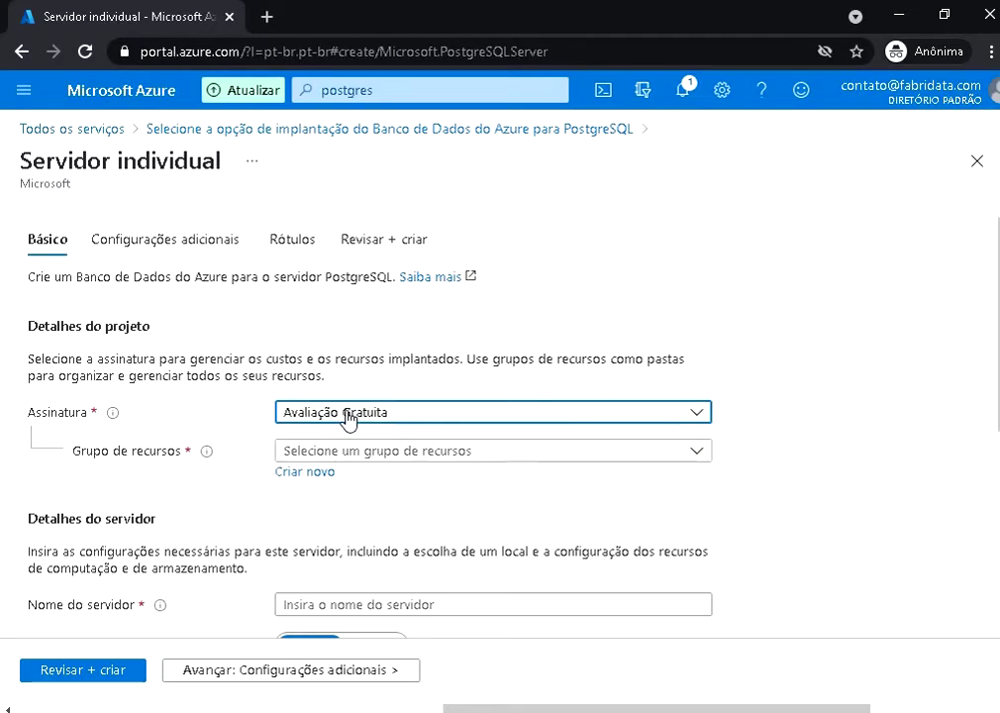
pyautogui.click(337, 422)
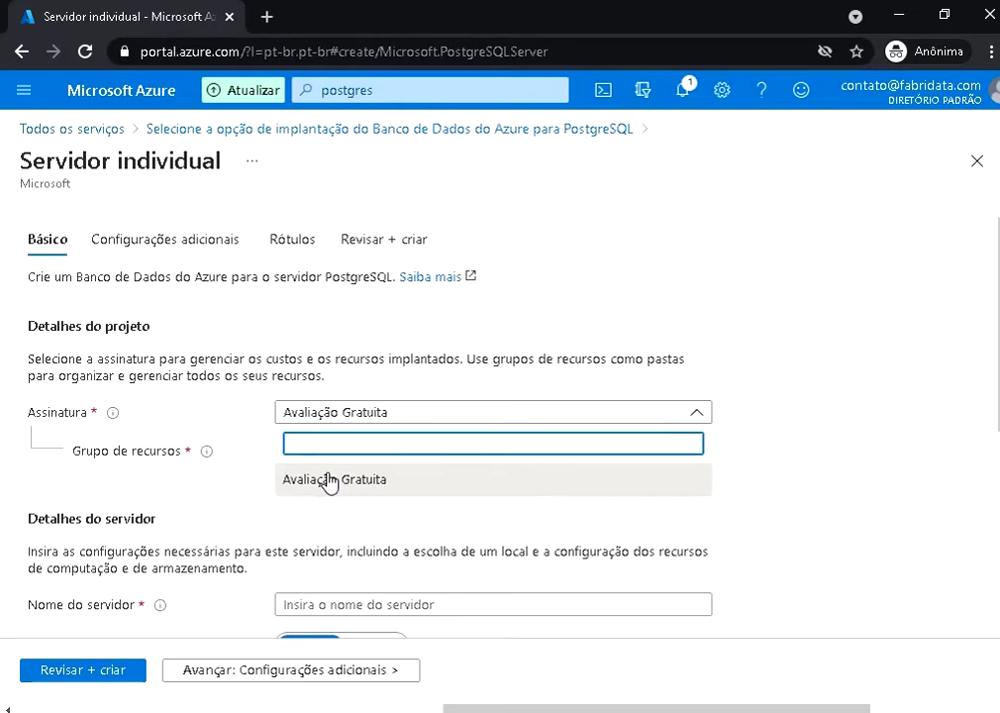
pyautogui.click(329, 481)
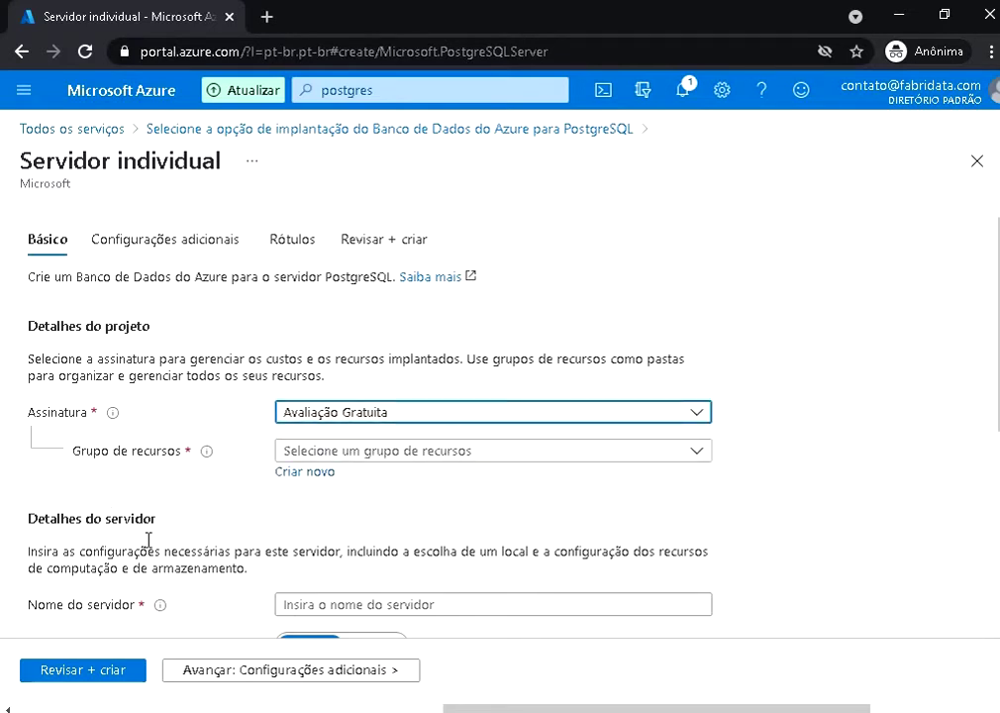
pyautogui.click(312, 424)
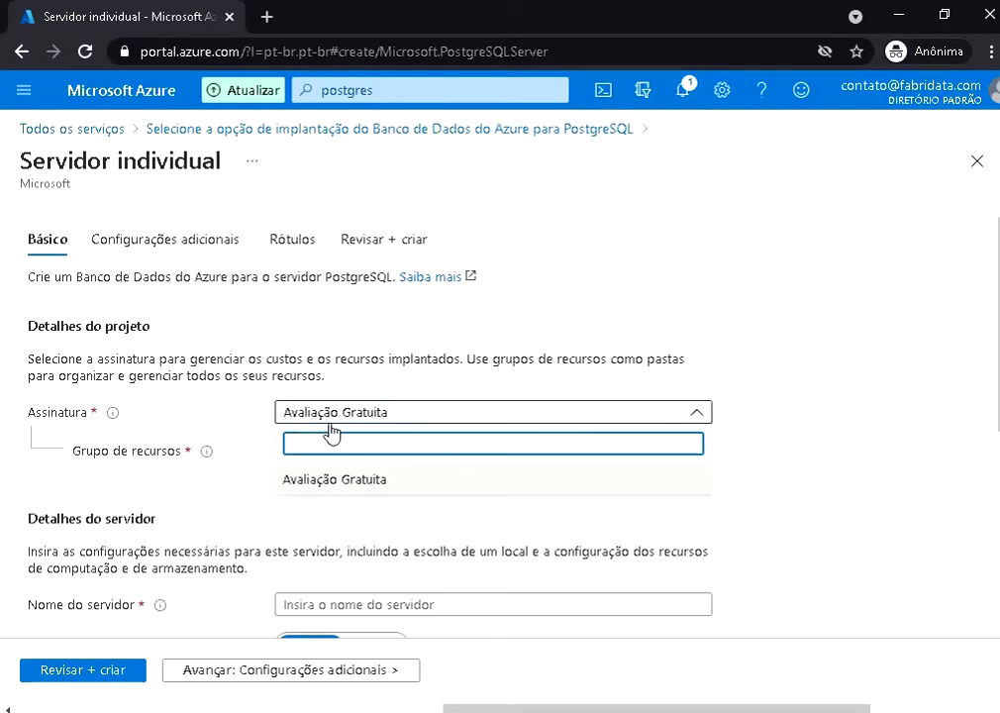
pyautogui.click(319, 477)
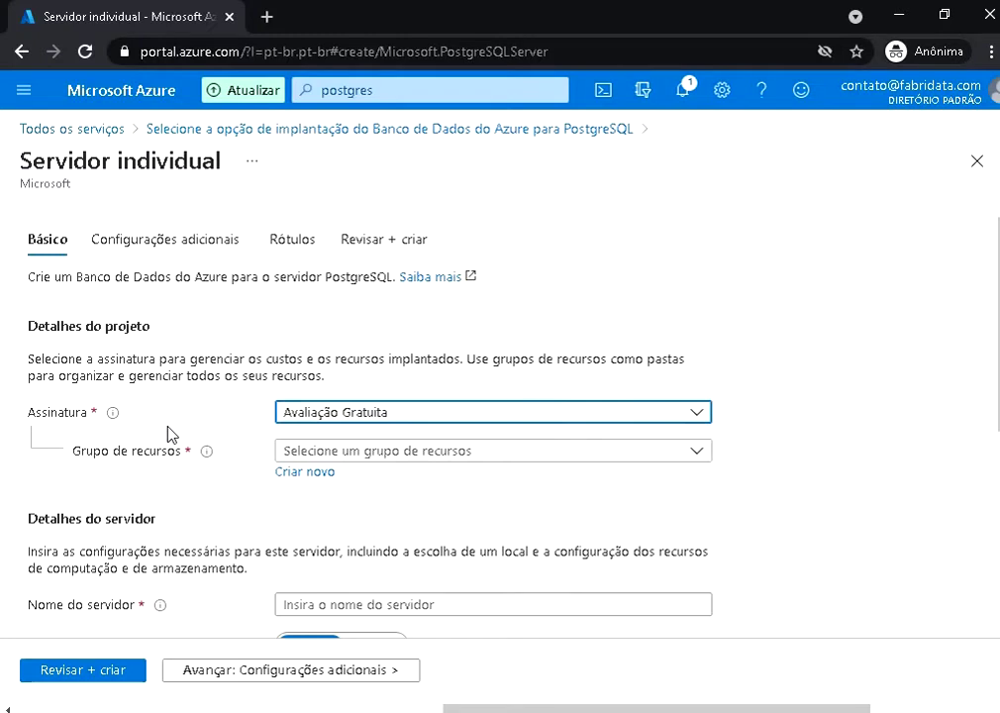
# Look through the existing resource groups, and create a new resource group named prdloja for the server
pyautogui.click(386, 450)
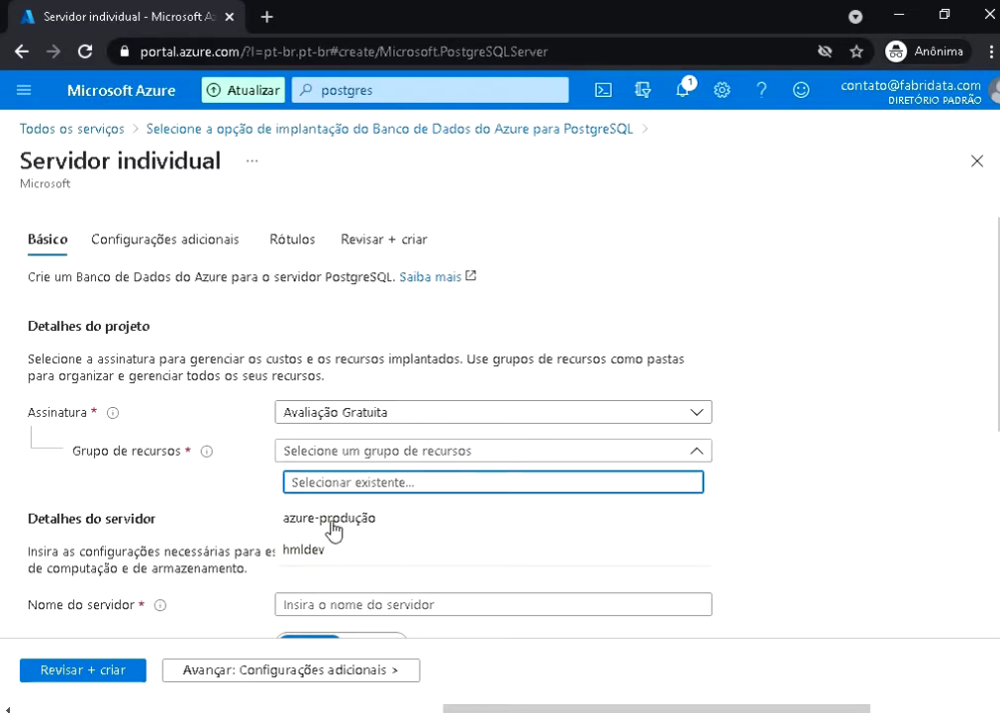
pyautogui.click(215, 499)
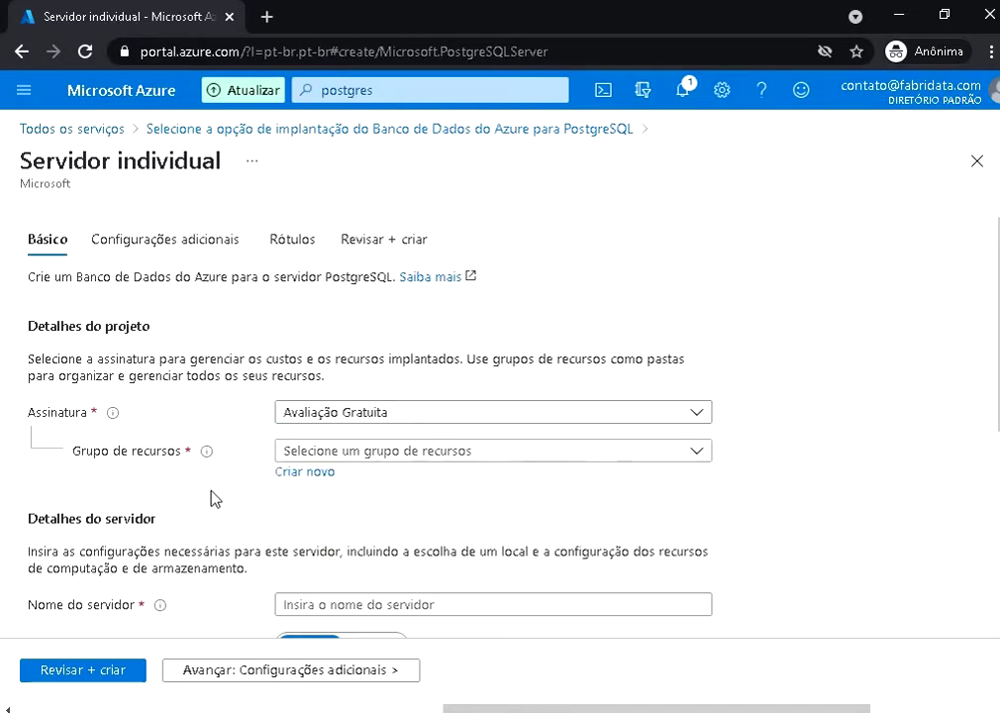
pyautogui.click(305, 471)
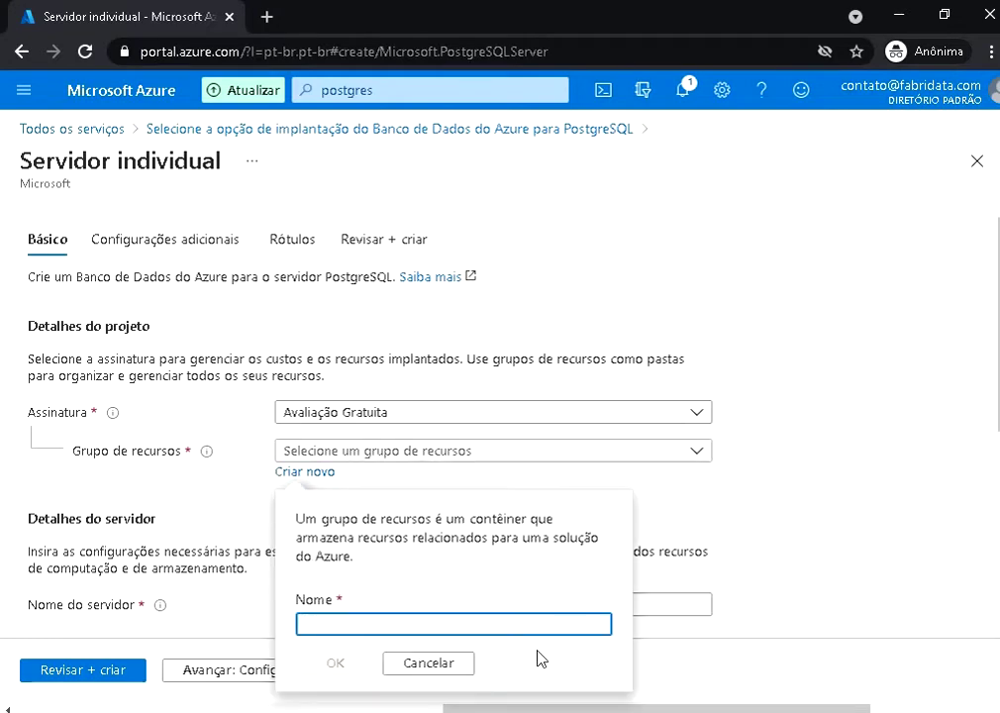
pyautogui.write('pr')
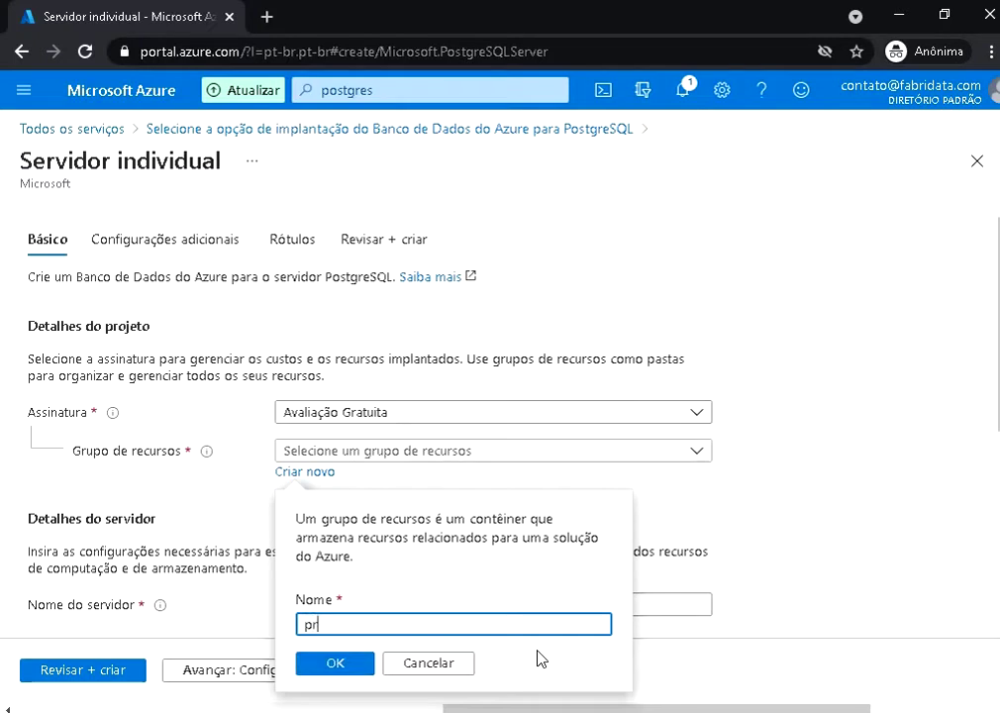
pyautogui.write('dloja')
pyautogui.moveTo(314, 624)
pyautogui.mouseDown()
pyautogui.moveTo(300, 628)
pyautogui.moveTo(326, 625)
pyautogui.mouseUp()
pyautogui.click(343, 665)
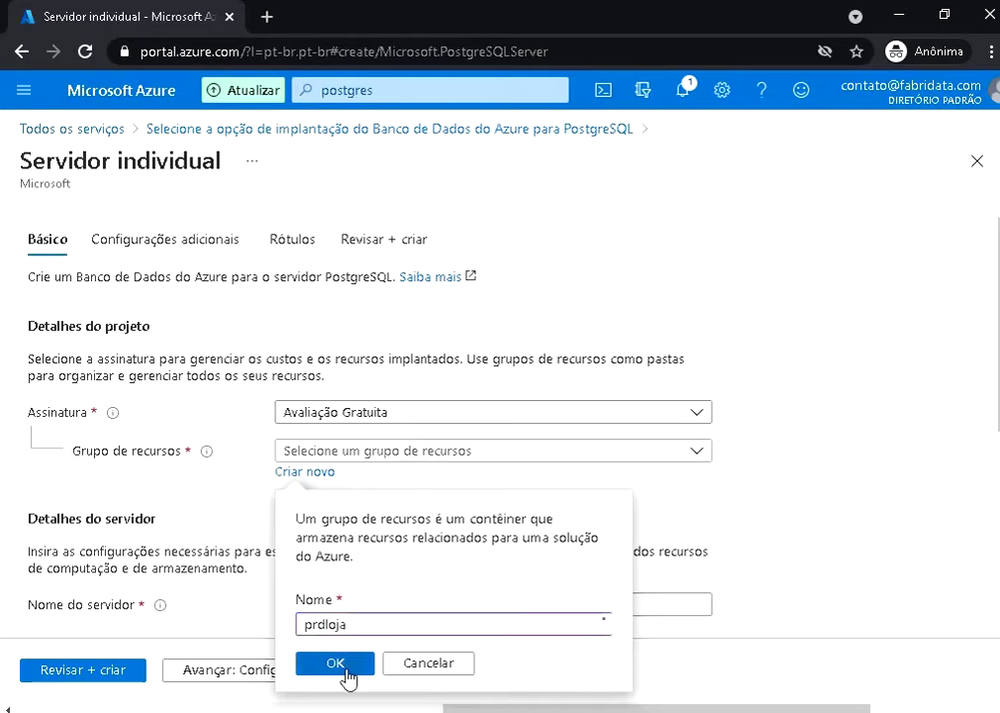
# Select the new resource group prdloja for the server, and name the server sunprdloja
pyautogui.click(394, 456)
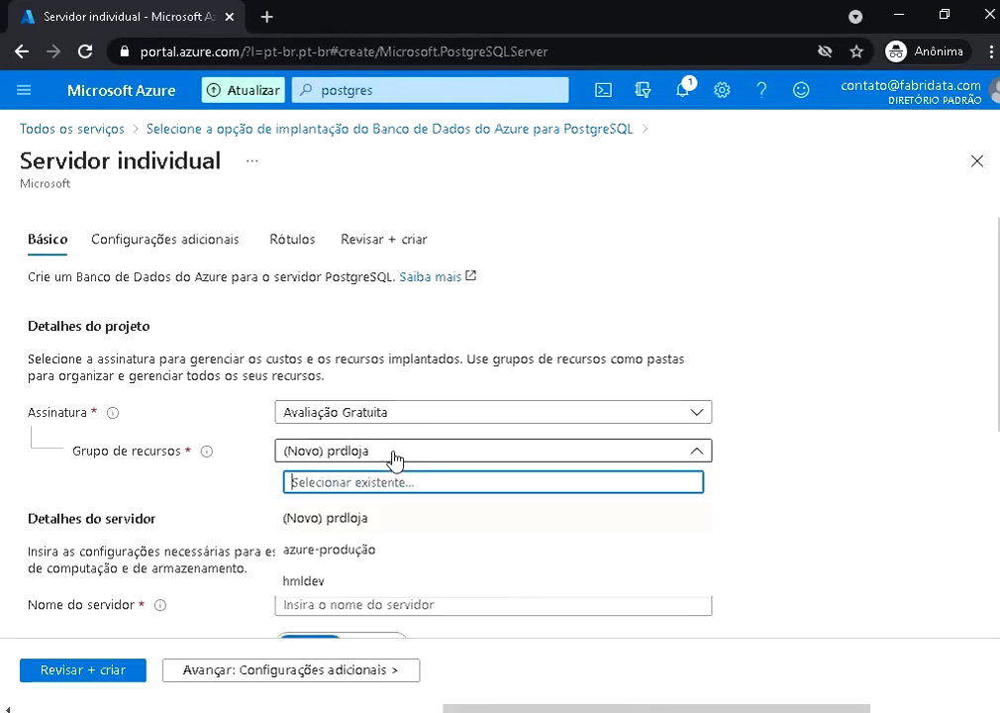
pyautogui.click(356, 522)
pyautogui.scroll(-3, 403, 482)
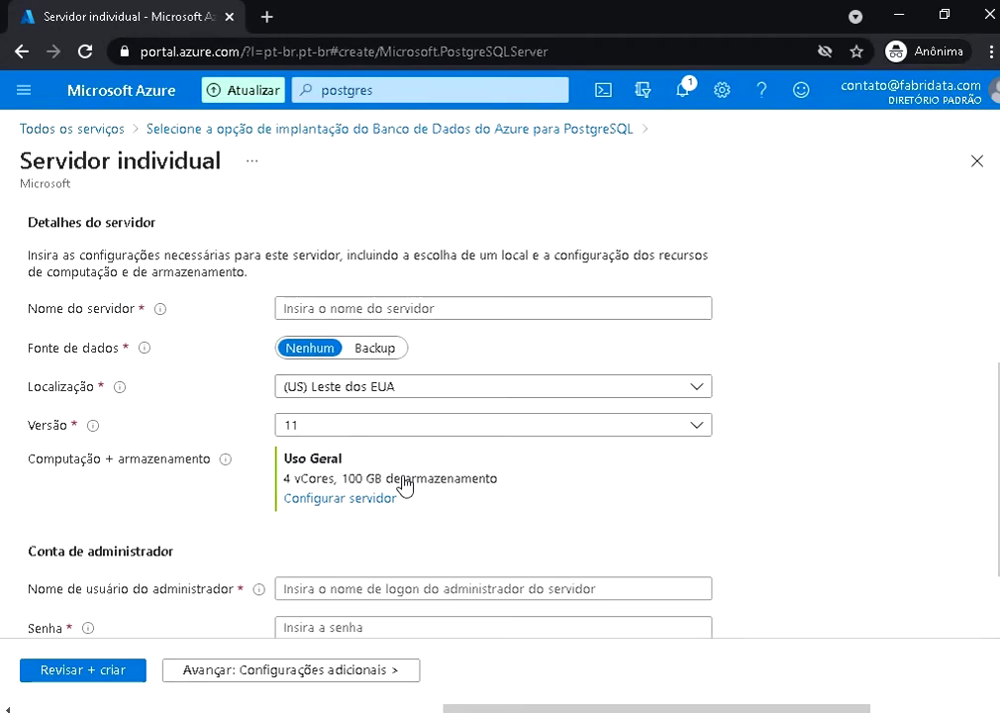
pyautogui.click(442, 308)
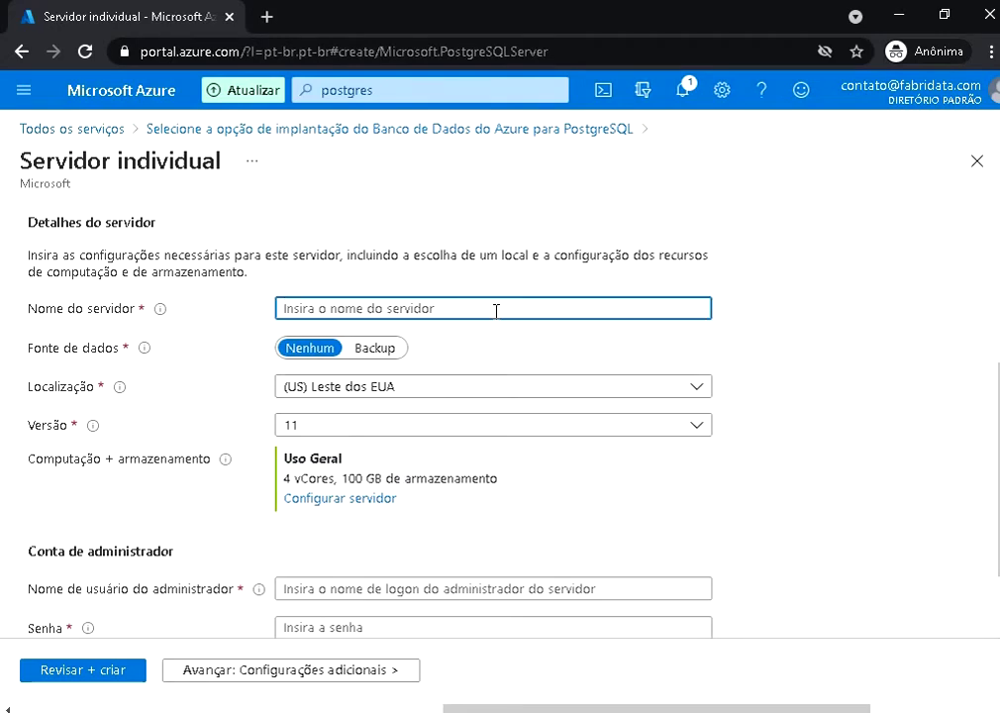
pyautogui.write('pro')
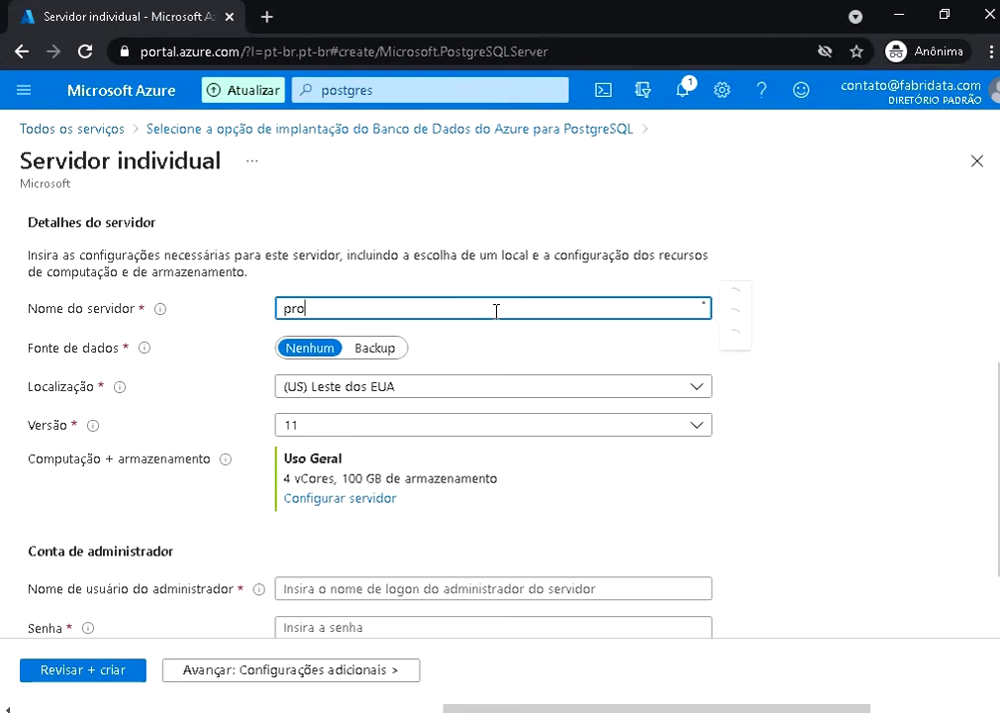
pyautogui.press('BackSpace')
pyautogui.press('BackSpace')
pyautogui.press('BackSpace')
pyautogui.write('sun')
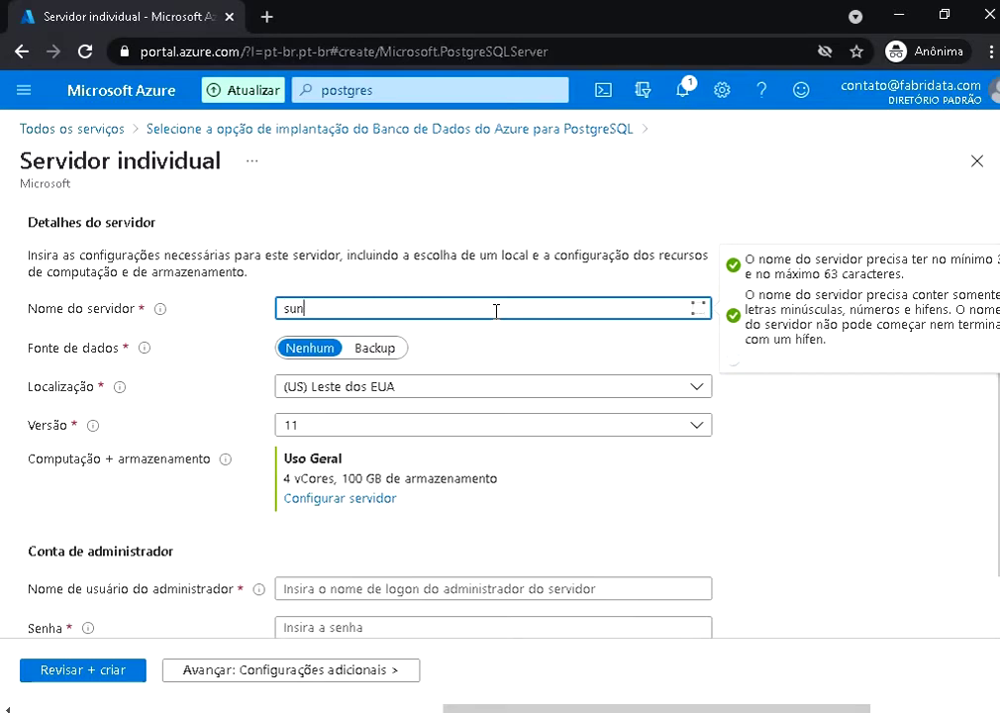
pyautogui.write('prdloja')
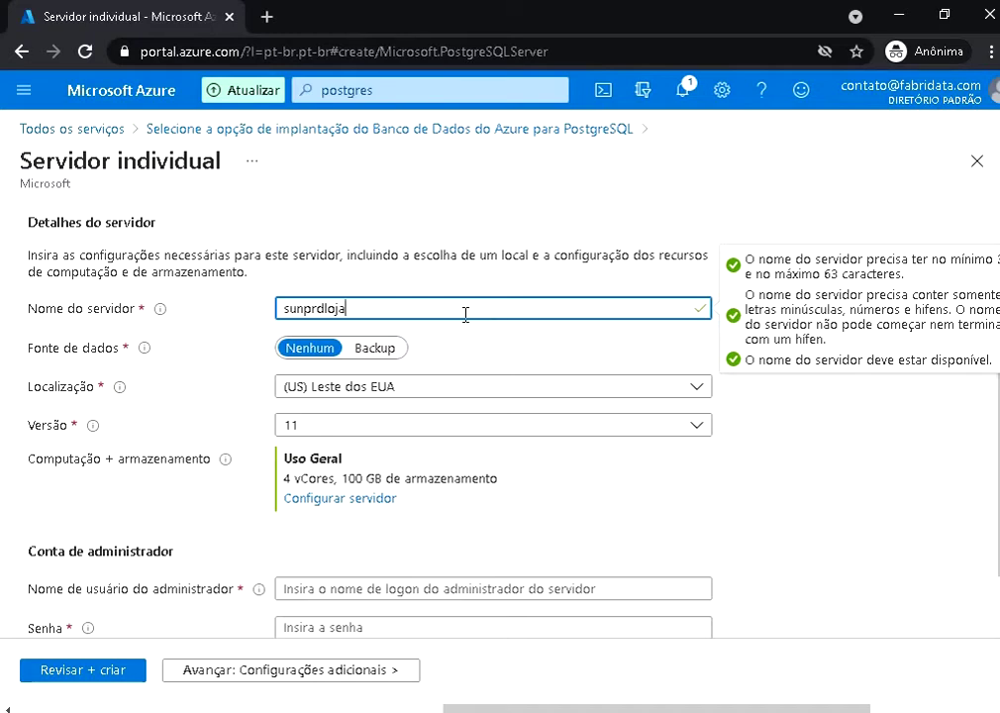
# Examine the Backup data source option, and return the data source to Nenhum
pyautogui.click(317, 351)
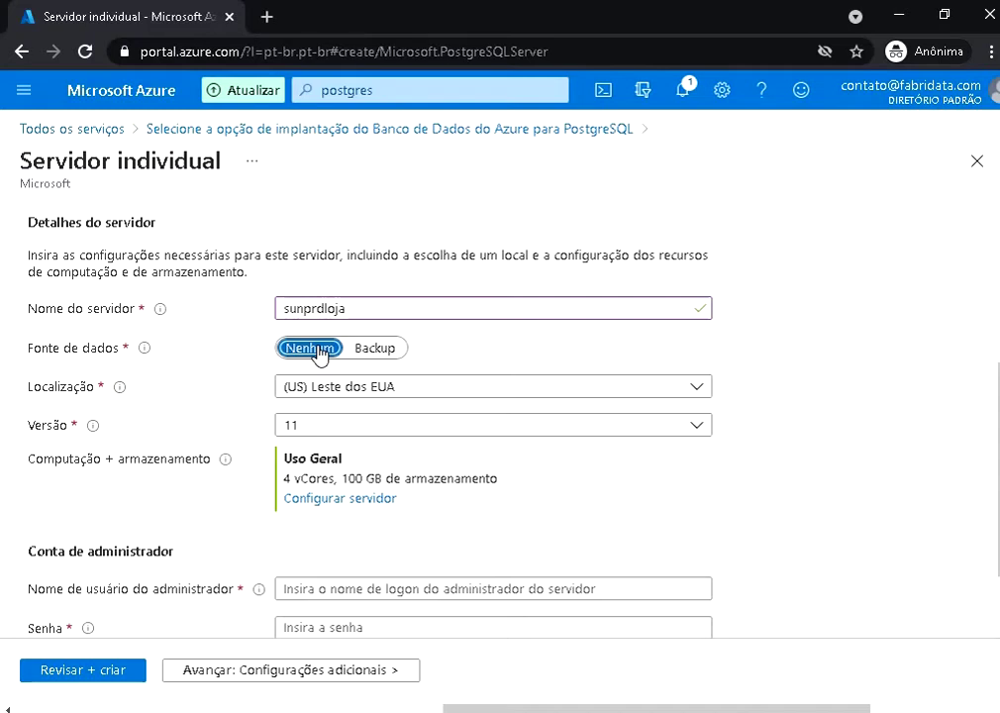
pyautogui.click(366, 348)
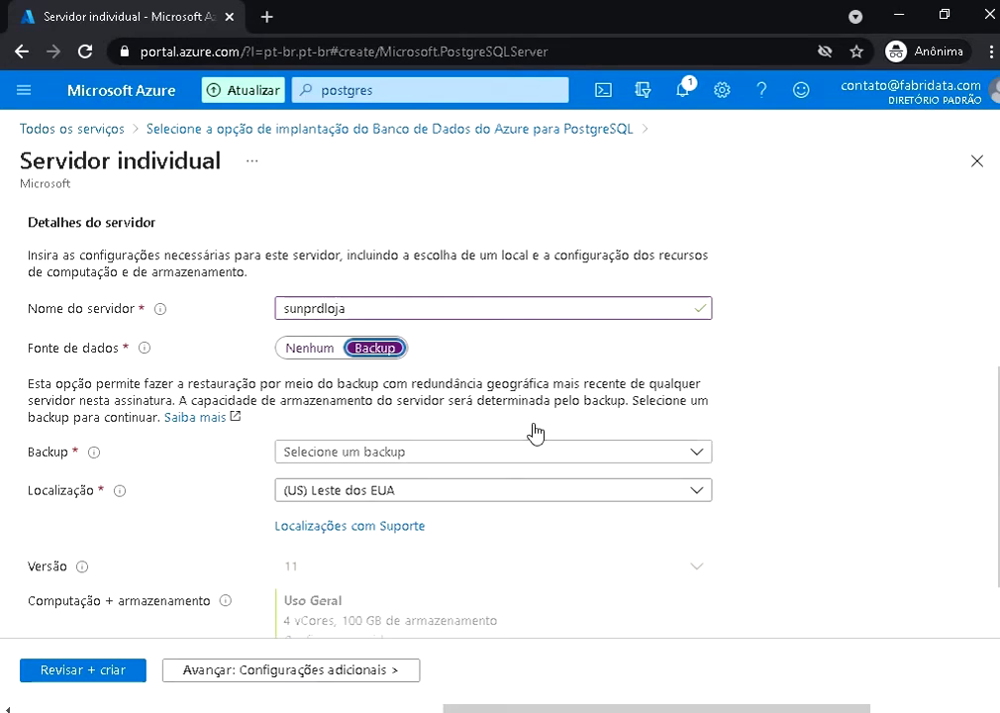
pyautogui.click(313, 349)
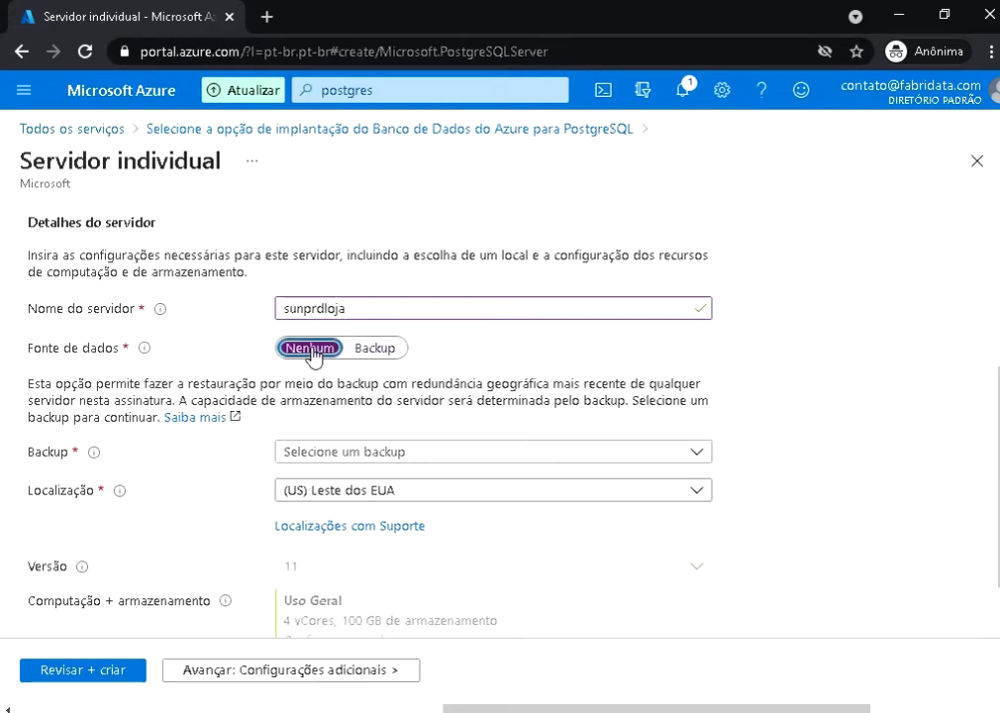
# Look through the available PostgreSQL versions, and choose version 11
pyautogui.scroll(-2, 238, 416)
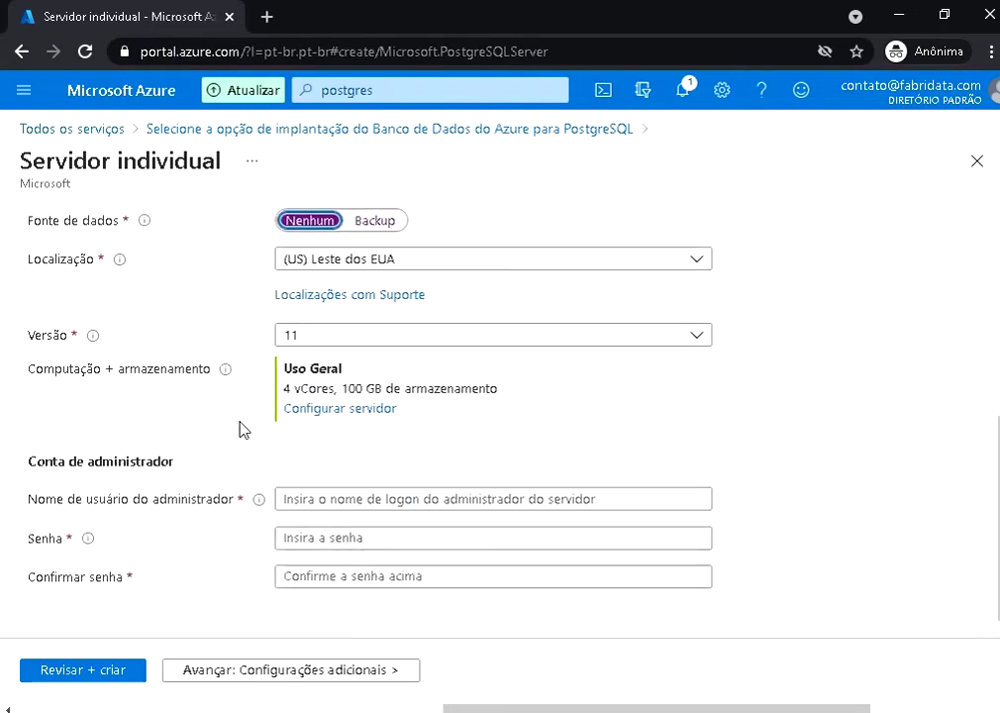
pyautogui.click(361, 339)
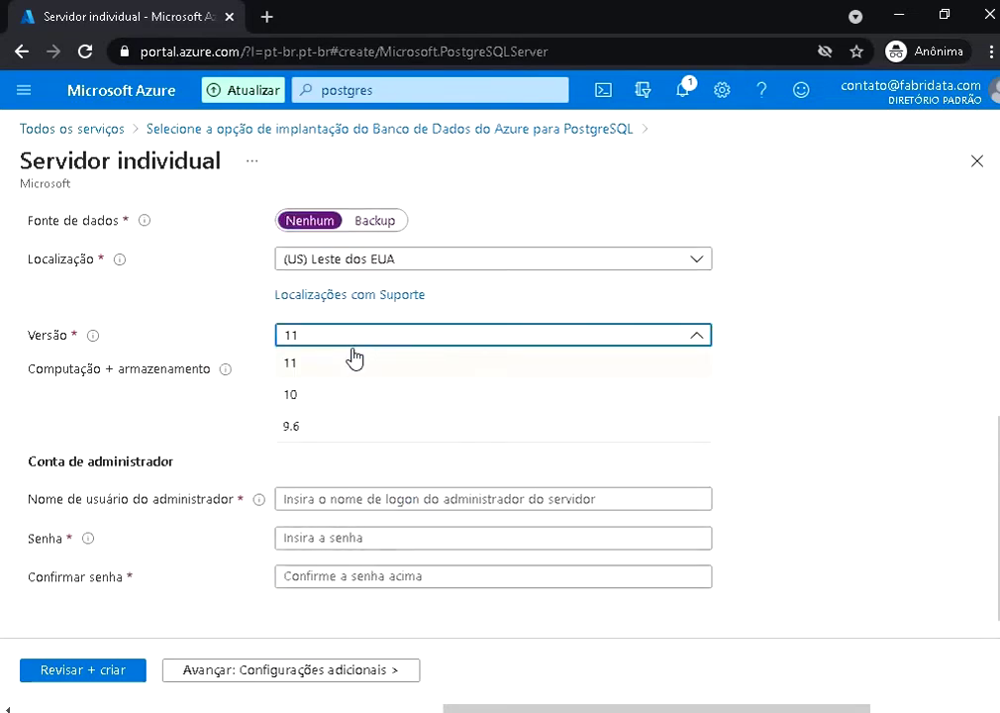
pyautogui.click(292, 371)
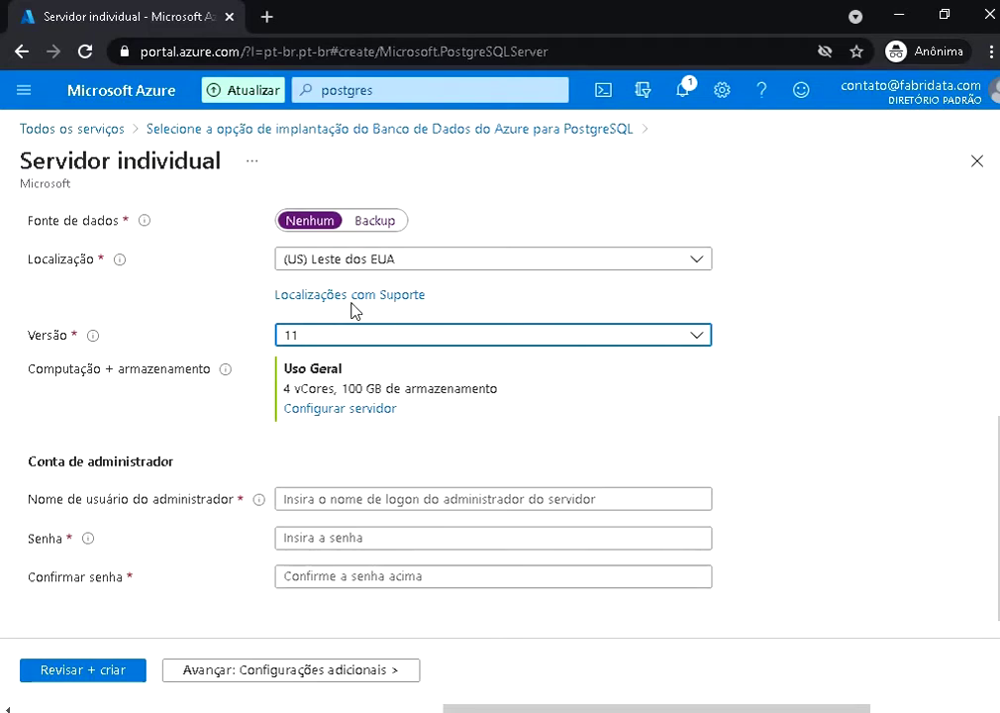
pyautogui.click(321, 336)
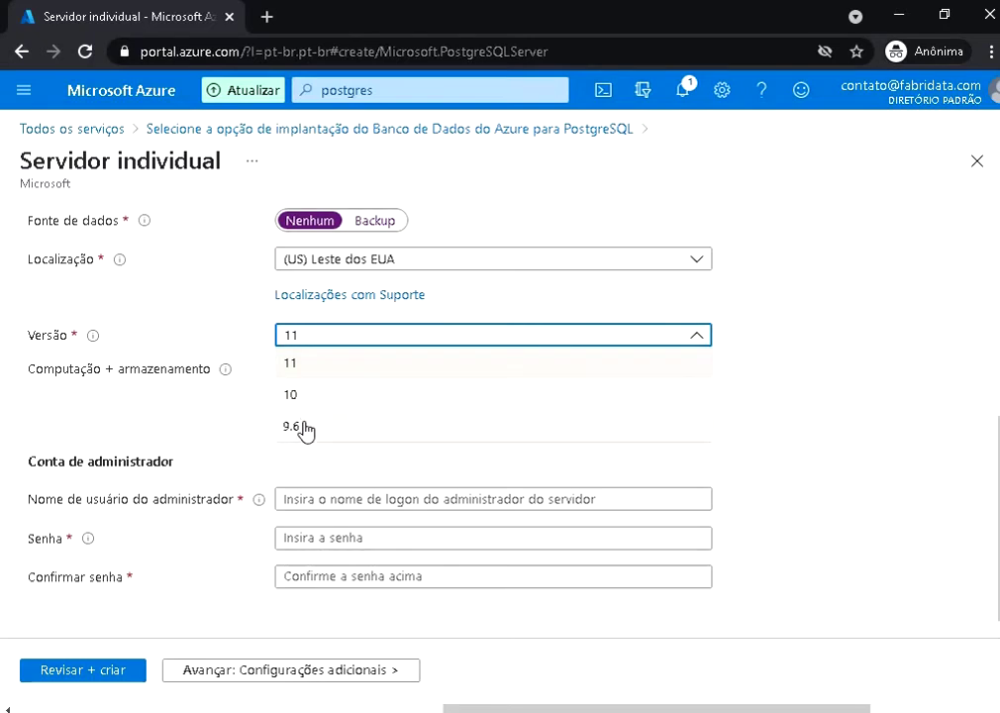
pyautogui.click(304, 368)
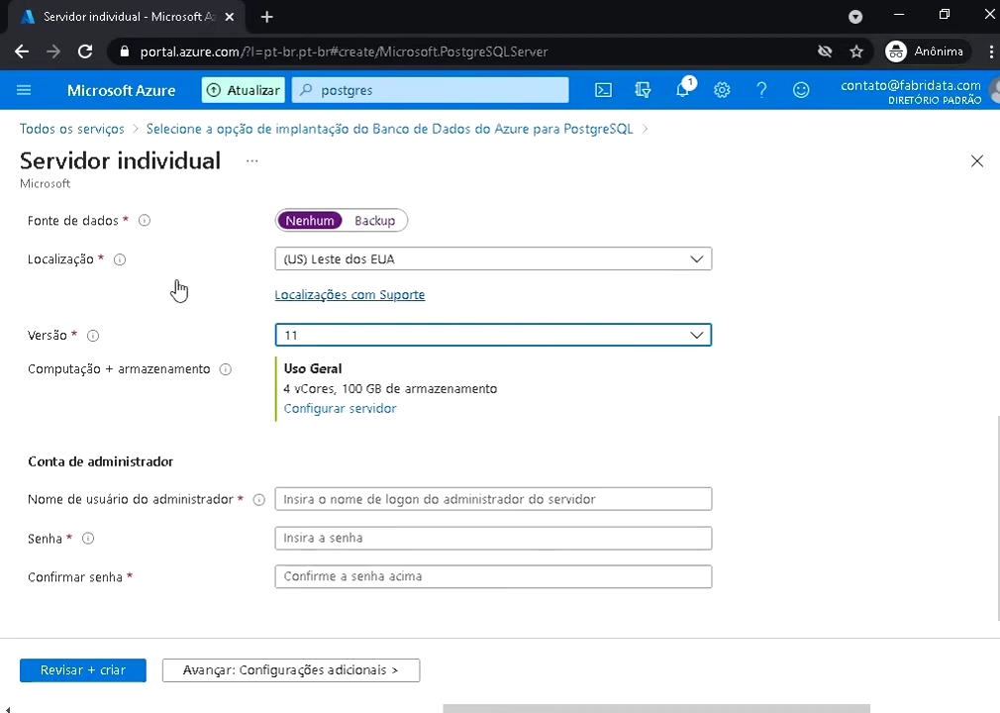
# Look through the recommended server locations, and keep (US) Leste dos EUA selected
pyautogui.click(415, 272)
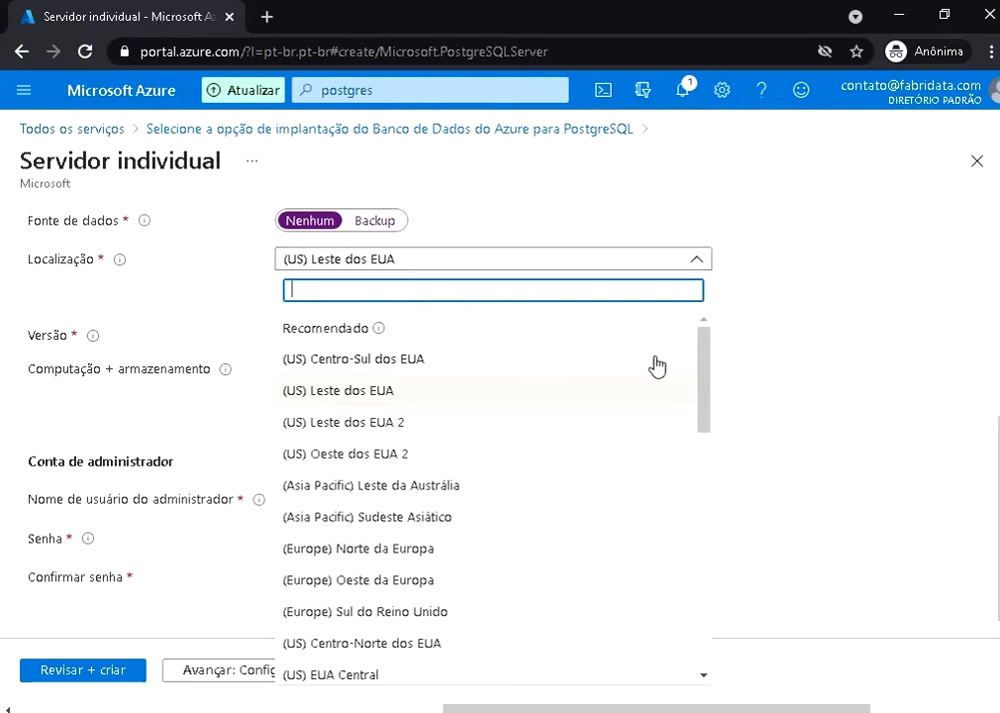
pyautogui.moveTo(704, 352); pyautogui.dragTo(686, 328)
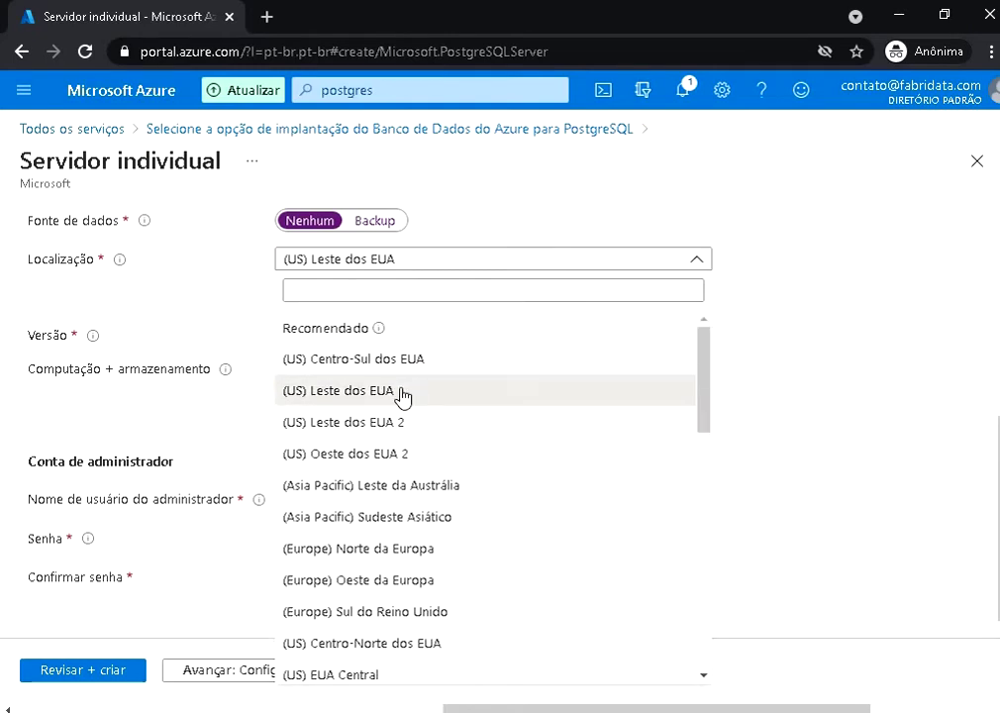
pyautogui.click(358, 396)
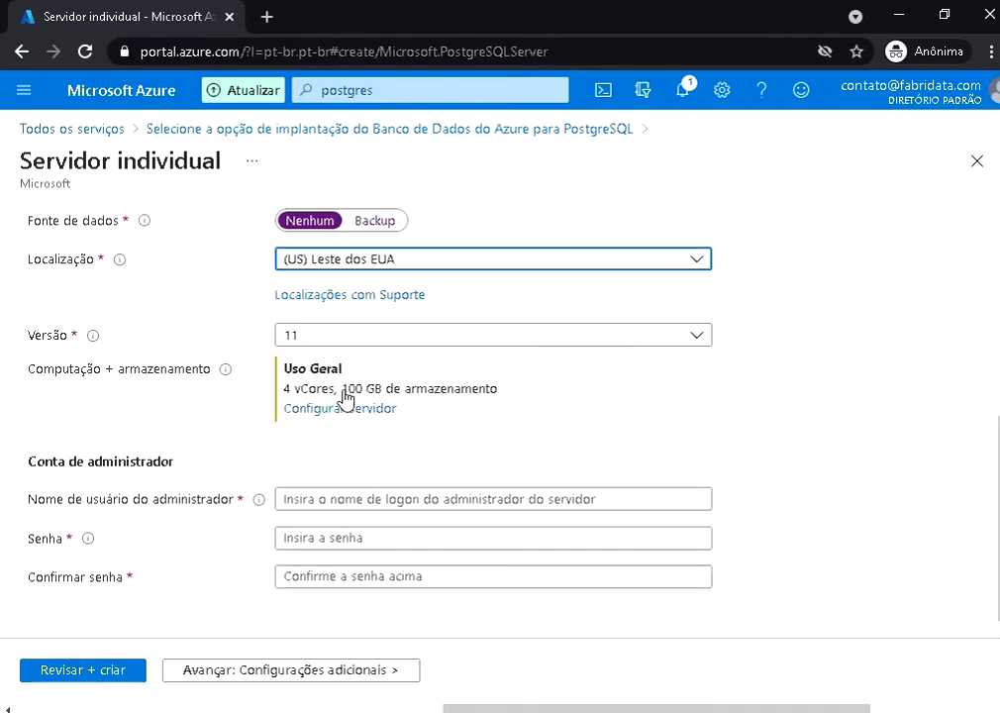
pyautogui.click(405, 261)
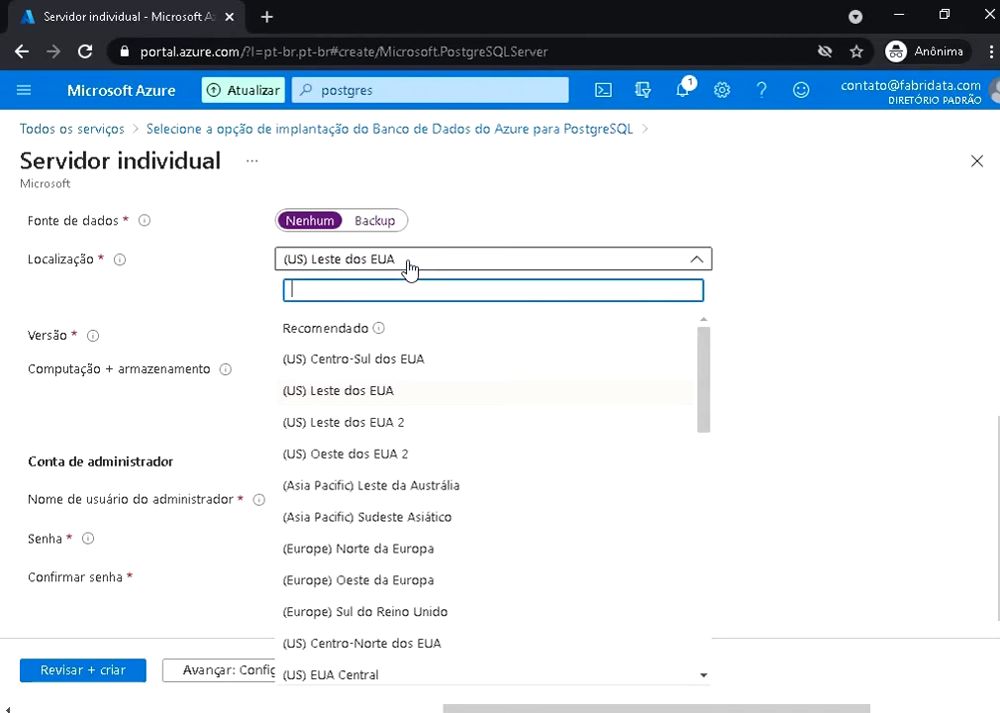
pyautogui.click(374, 394)
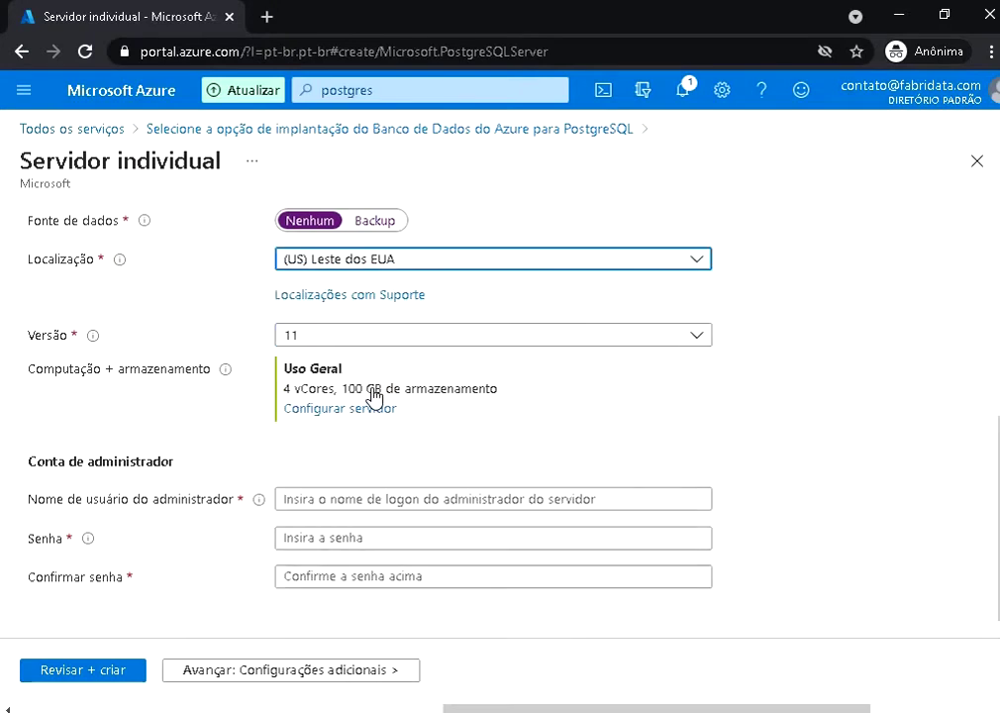
# Find the Brazilian region among the server locations, and try (South America) Sul do Brasil
pyautogui.click(401, 262)
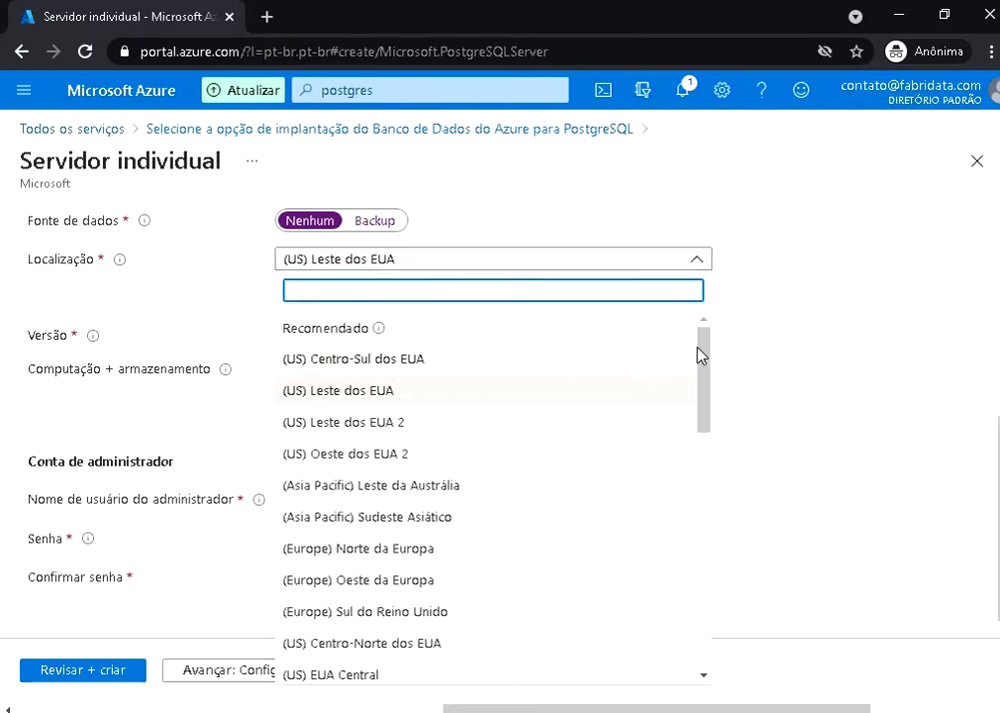
pyautogui.moveTo(701, 345); pyautogui.dragTo(685, 584)
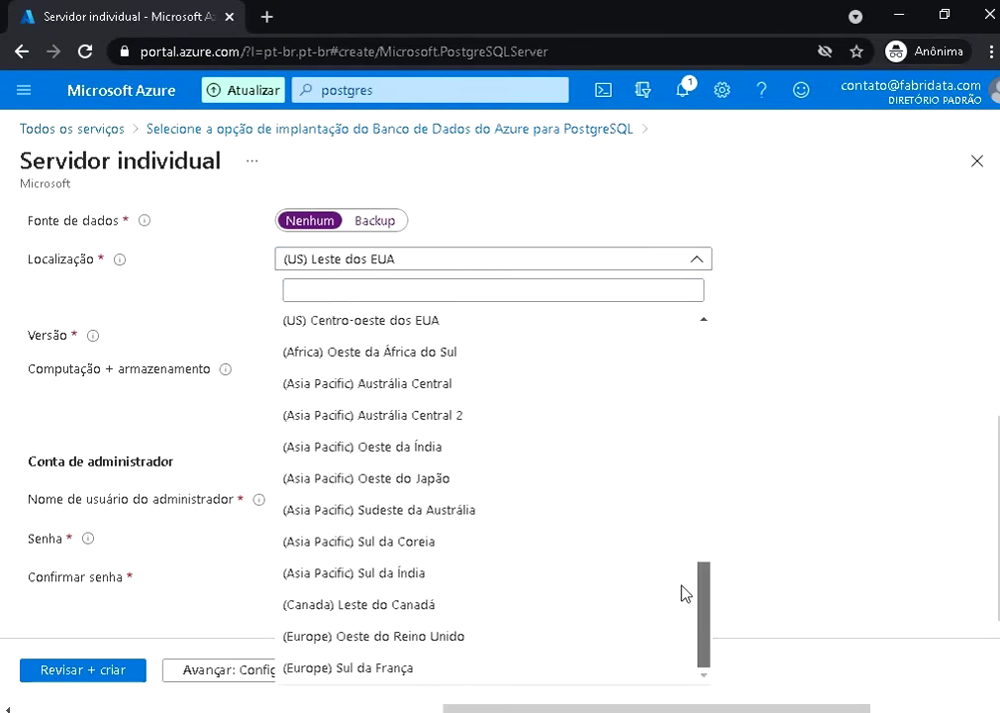
pyautogui.moveTo(685, 595); pyautogui.dragTo(692, 538)
pyautogui.click(428, 405)
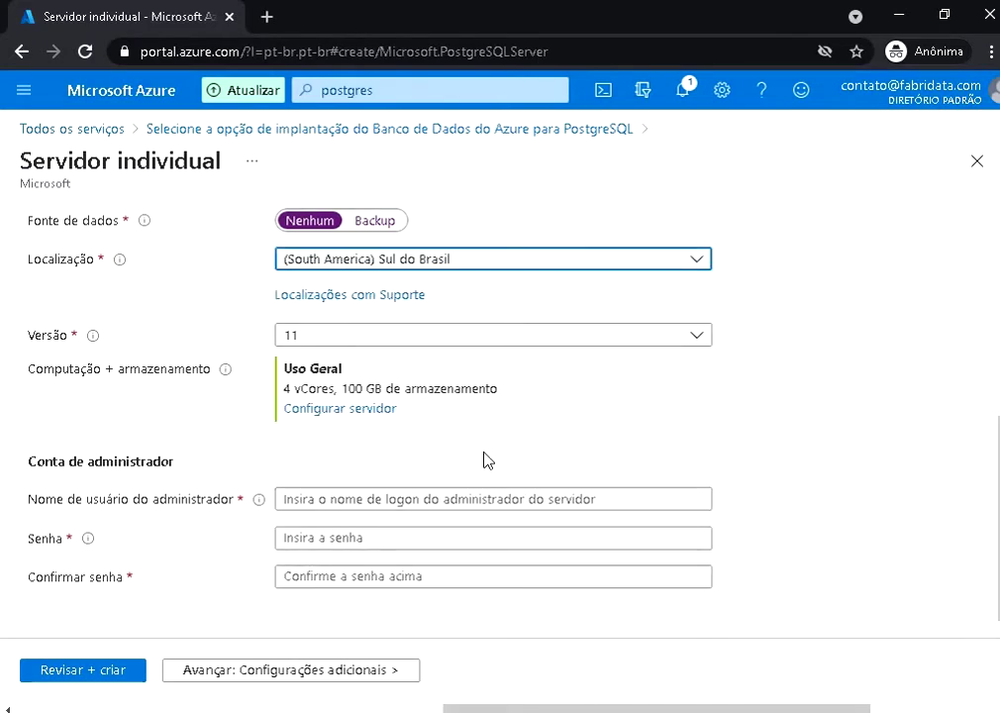
pyautogui.click(409, 267)
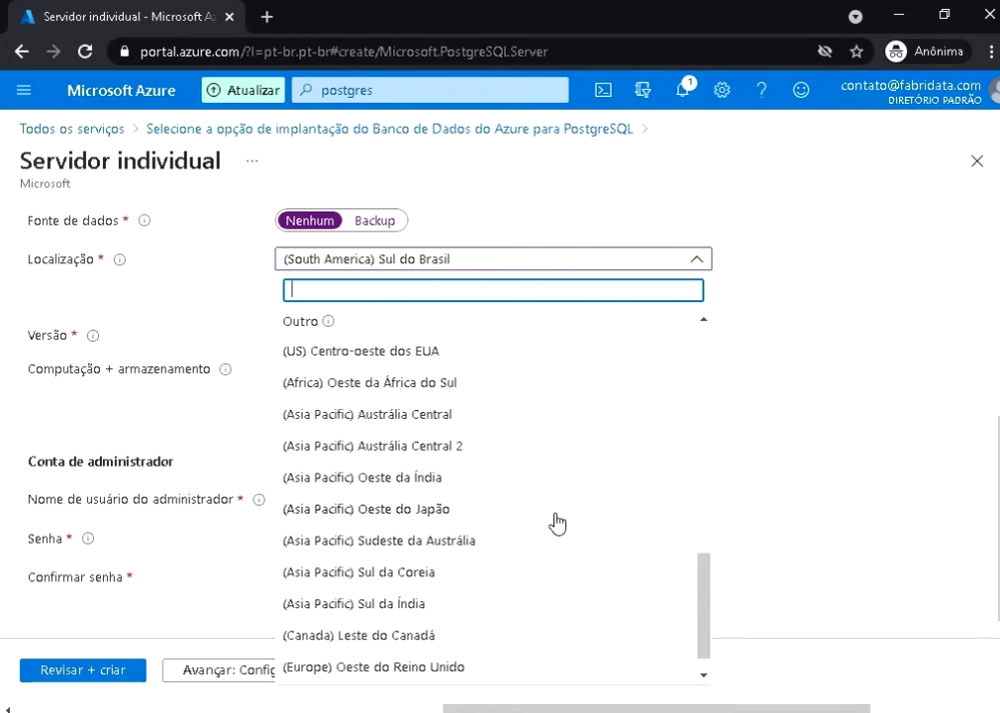
pyautogui.moveTo(705, 619); pyautogui.dragTo(702, 569)
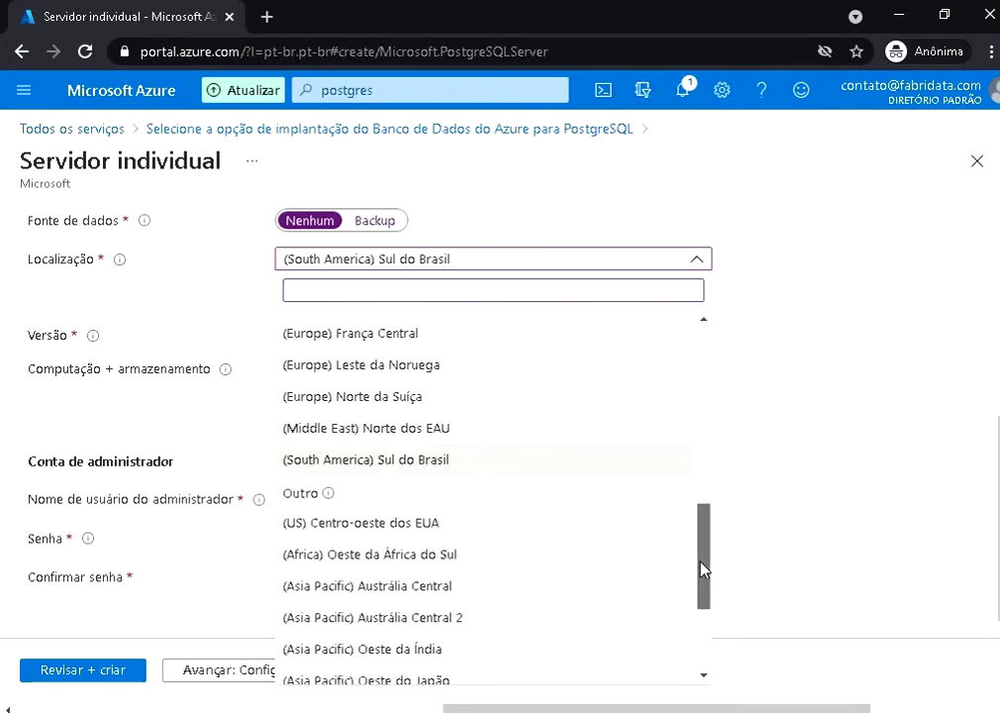
pyautogui.click(450, 471)
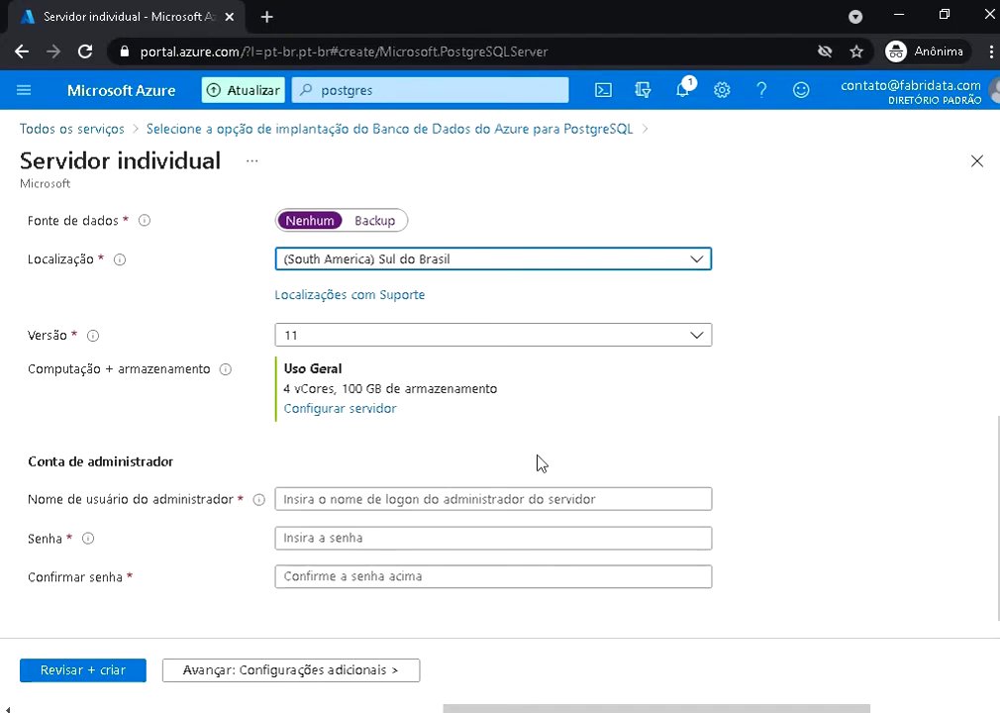
# Set the server location to (US) Leste dos EUA, reviewing the other regions before keeping that choice
pyautogui.click(416, 261)
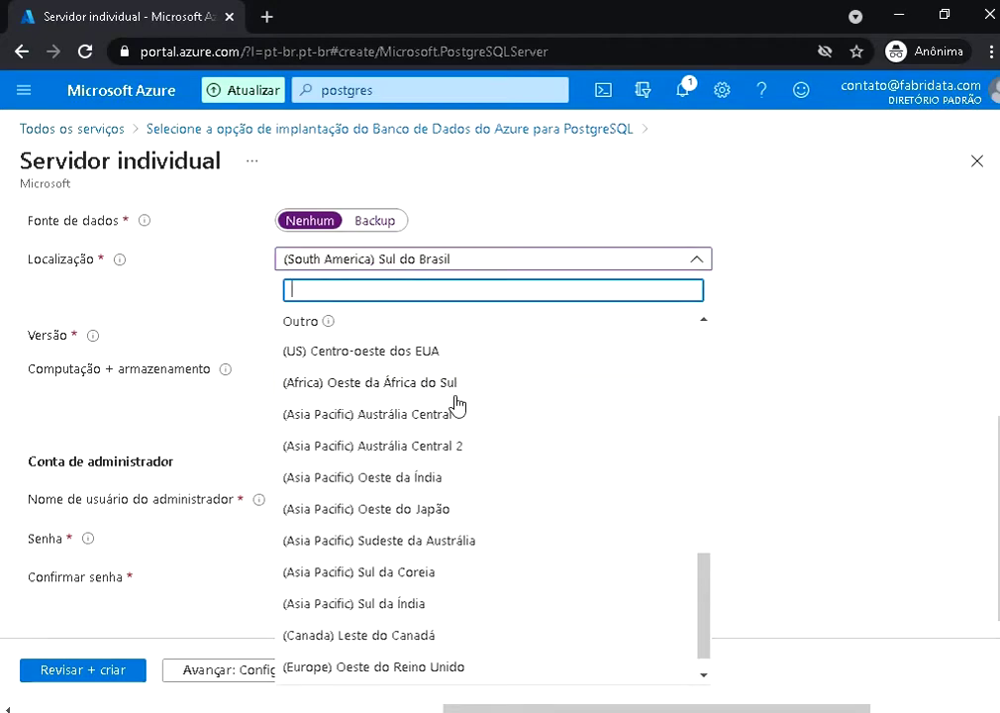
pyautogui.moveTo(704, 614); pyautogui.dragTo(699, 319)
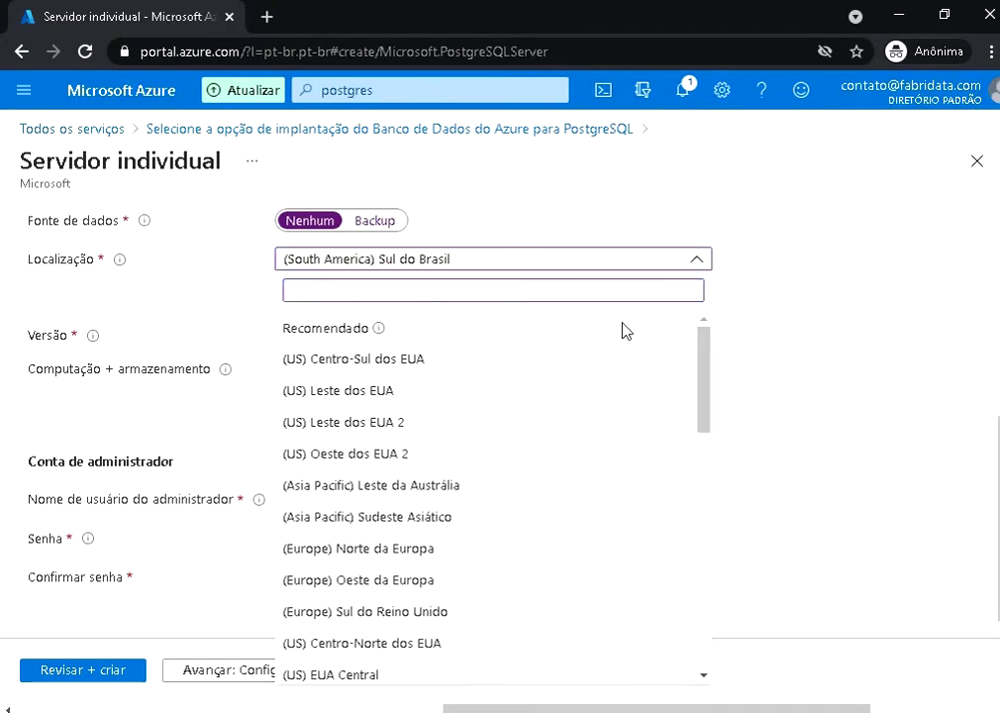
pyautogui.click(380, 395)
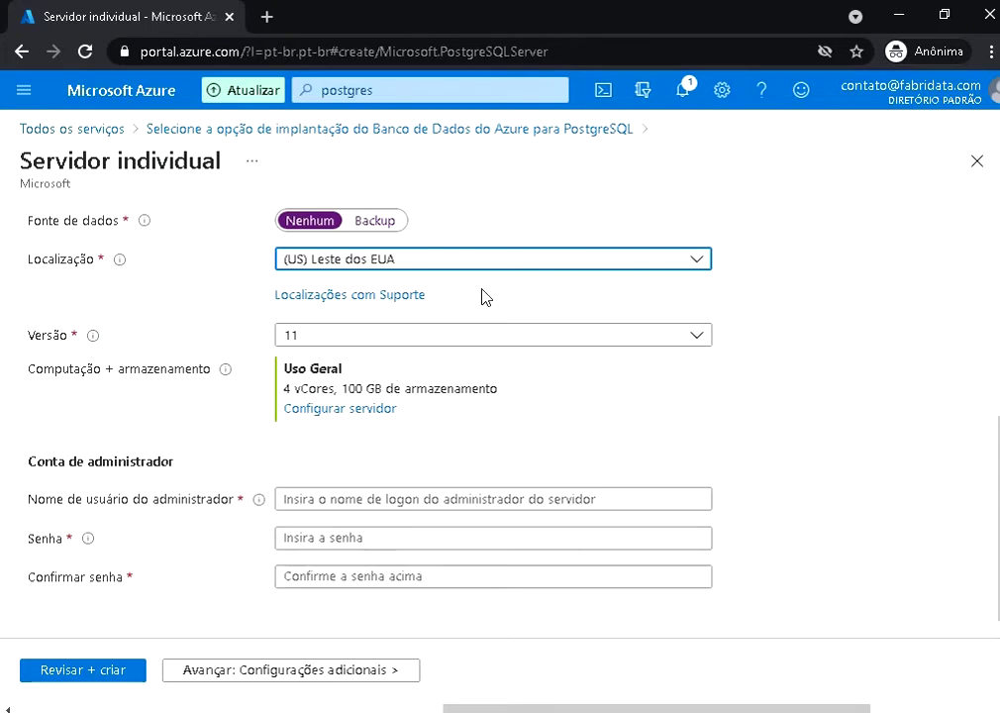
pyautogui.click(461, 261)
pyautogui.scroll(-1, 435, 424)
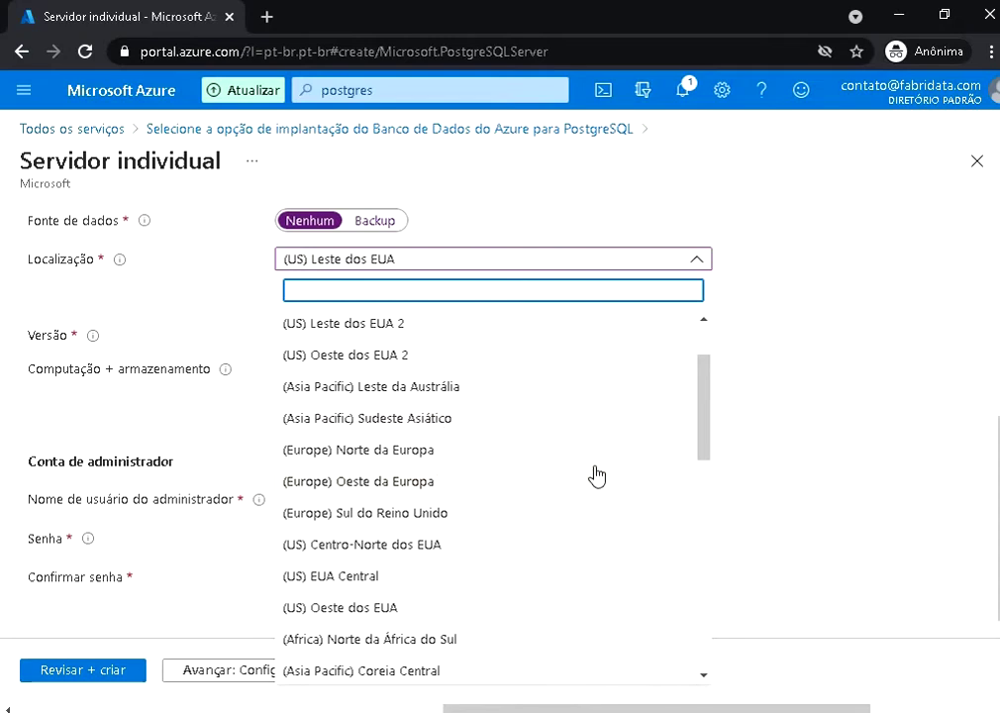
pyautogui.moveTo(698, 452); pyautogui.dragTo(699, 386)
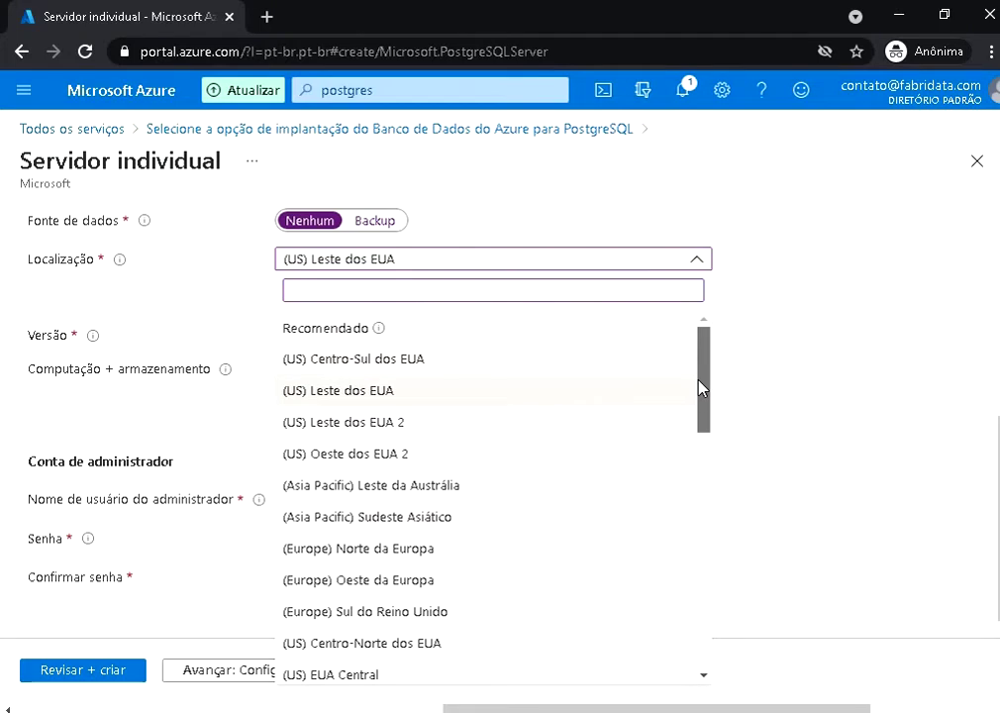
pyautogui.click(346, 396)
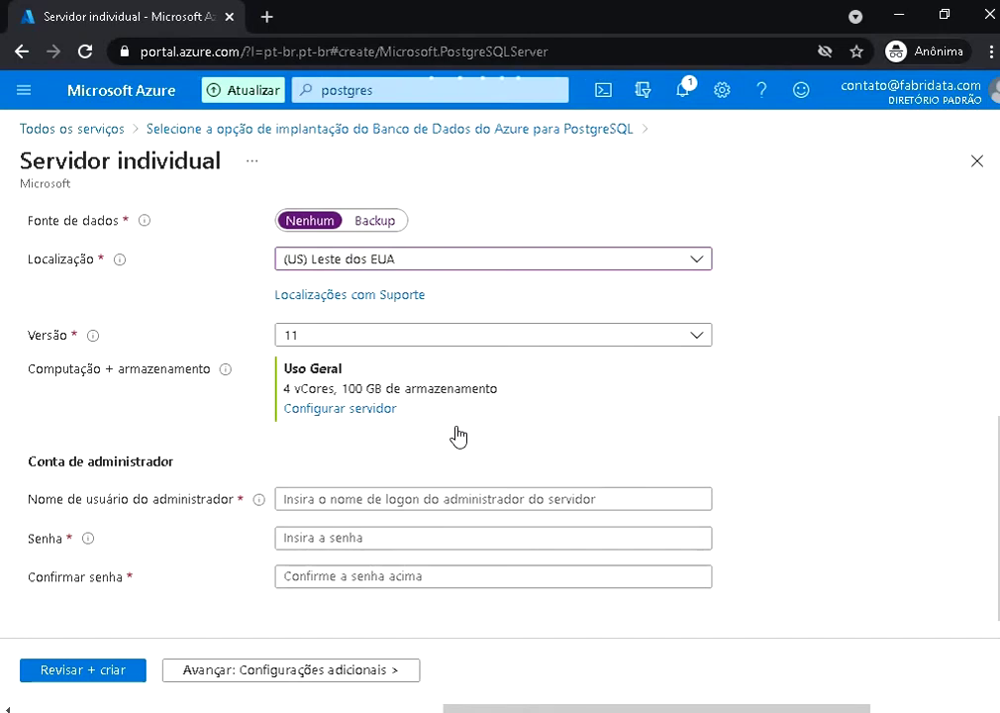
# Open the server's compute and storage configuration, and compare the Básico, Uso Geral and Memória Otimizada tiers
pyautogui.click(365, 412)
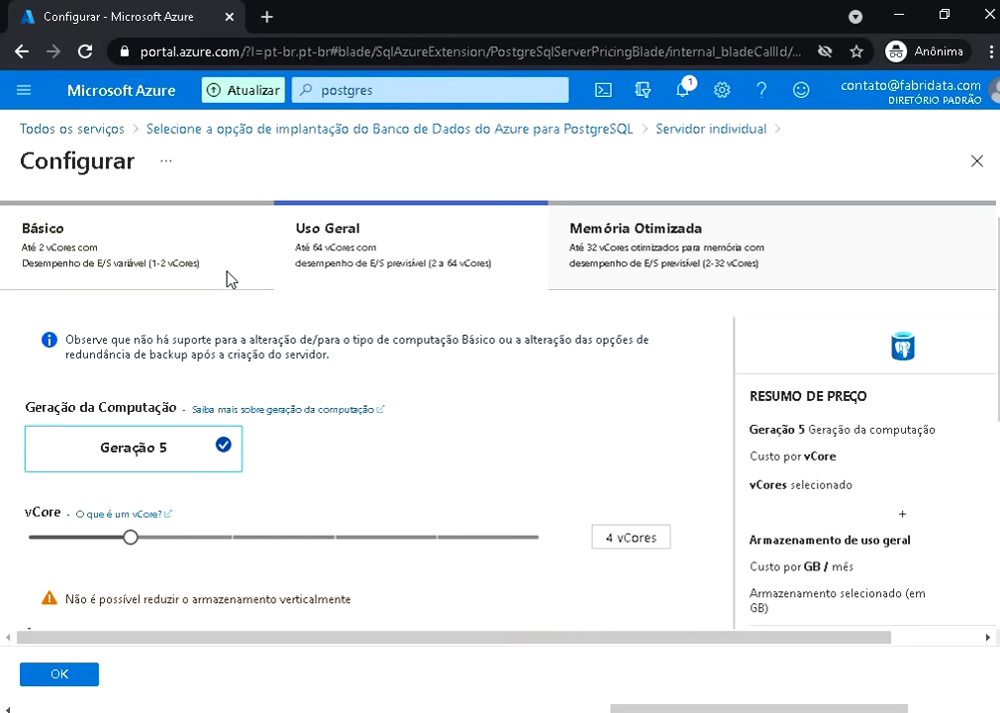
pyautogui.click(153, 258)
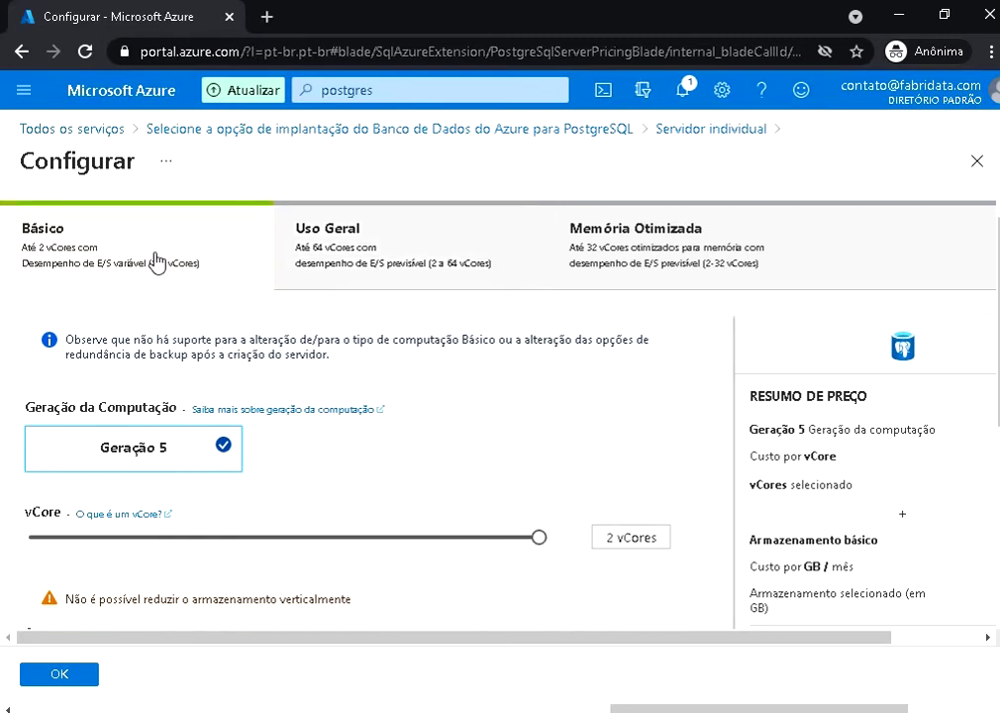
pyautogui.click(368, 261)
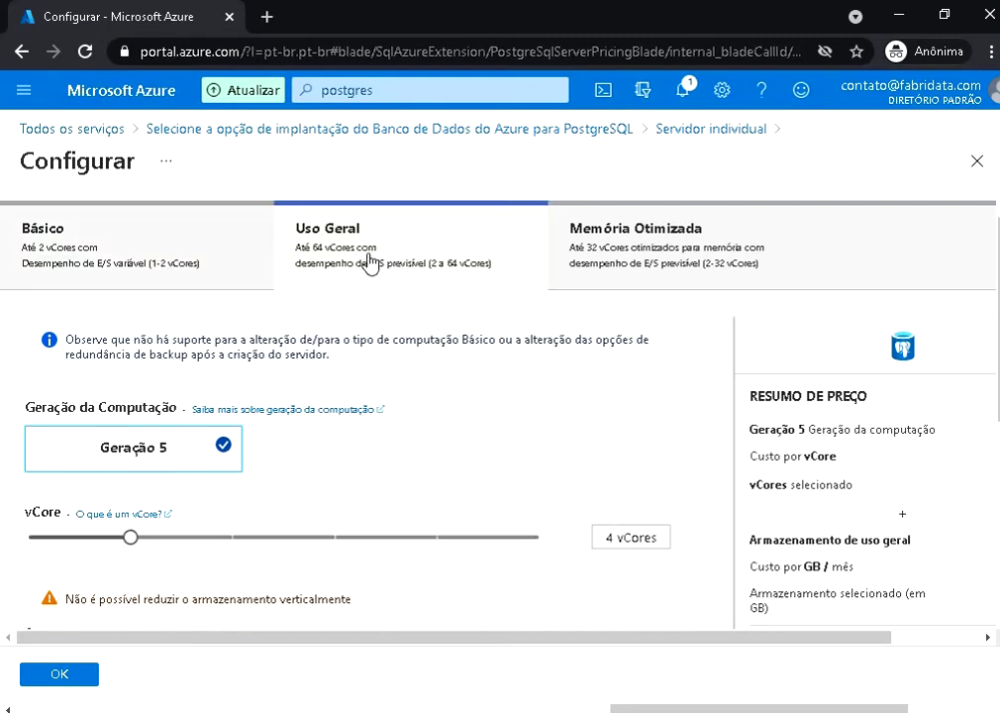
pyautogui.click(612, 255)
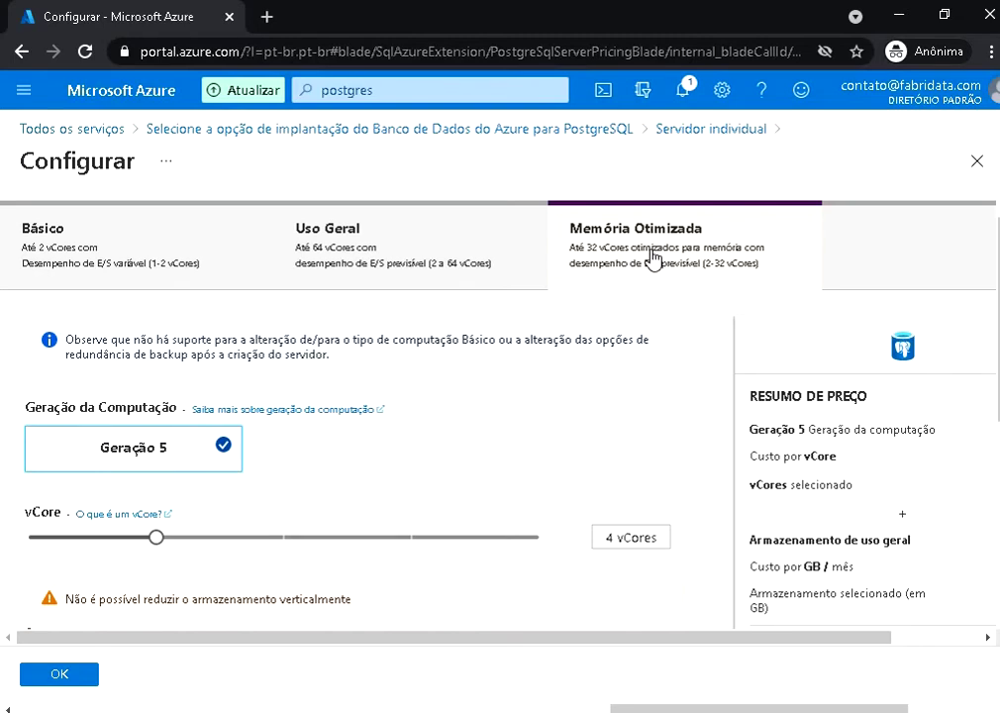
# Compare the Uso Geral and Memória Otimizada tiers with Básico once more, and select the Básico tier
pyautogui.click(417, 263)
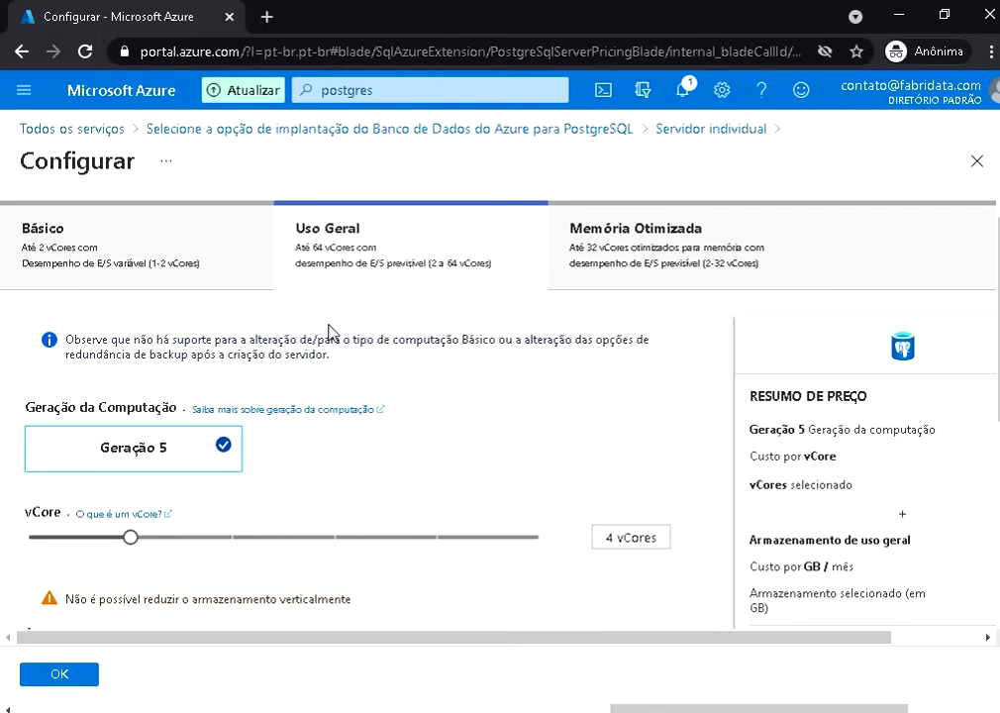
pyautogui.click(155, 258)
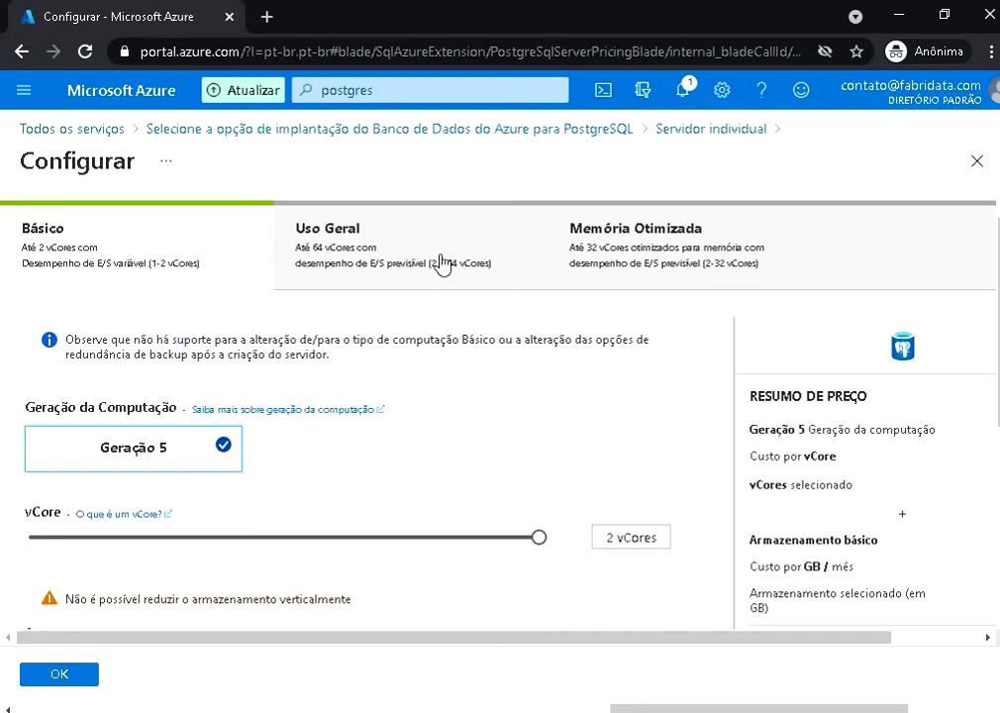
pyautogui.click(440, 262)
pyautogui.click(598, 257)
pyautogui.click(495, 258)
pyautogui.click(176, 252)
# Reduce the Básico tier to 1 vCore, checking the estimated monthly cost before and after the change
pyautogui.scroll(-2, 249, 358)
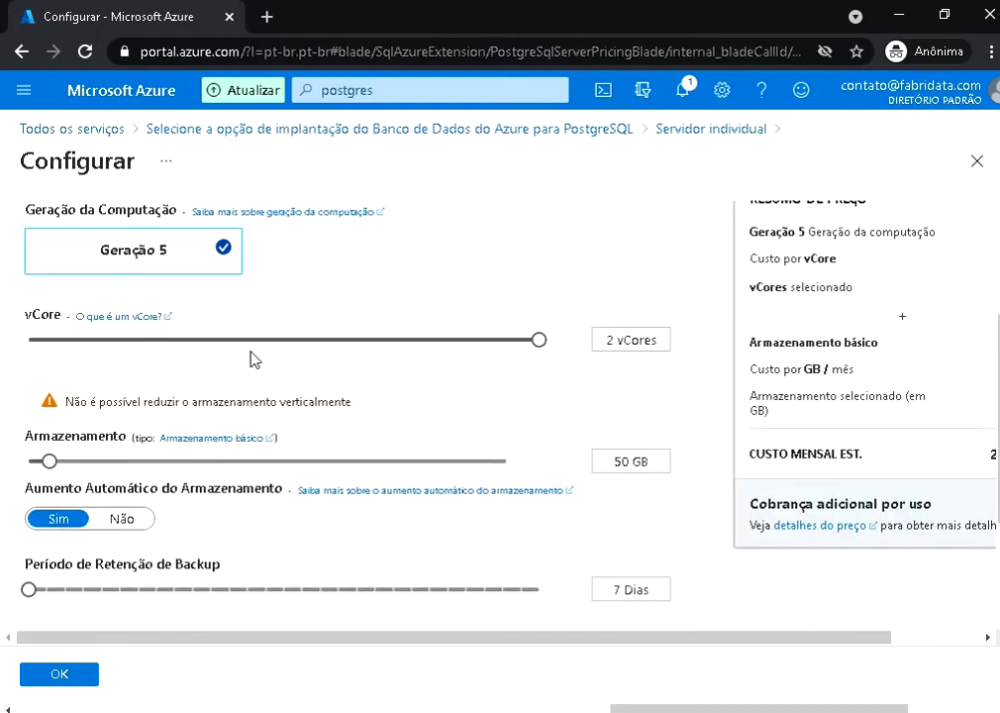
pyautogui.scroll(1, 251, 359)
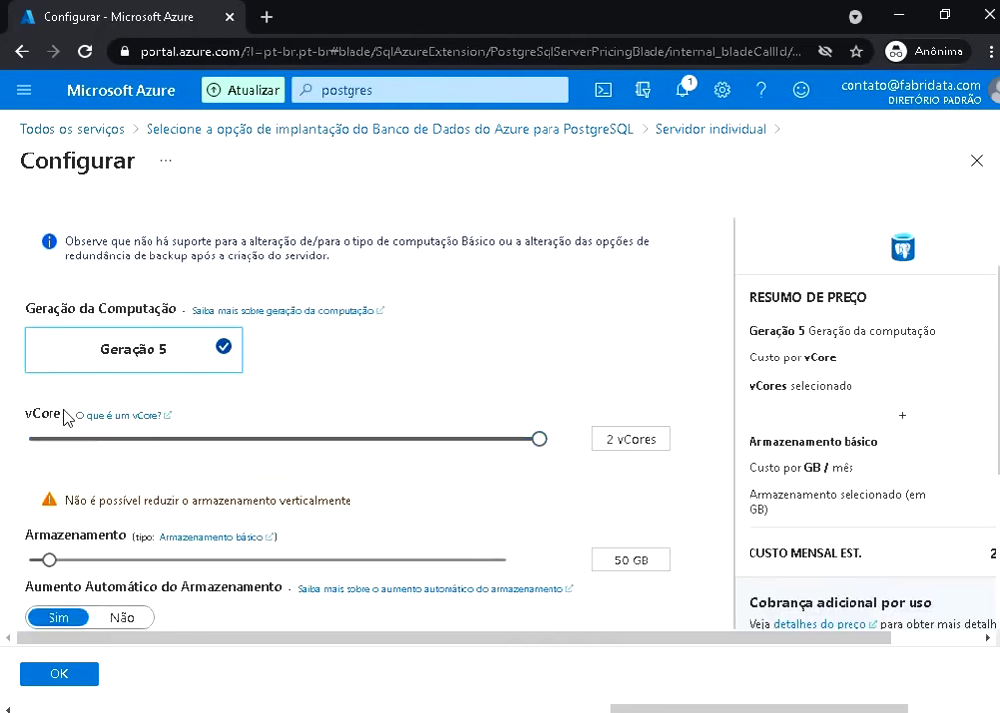
pyautogui.moveTo(61, 414); pyautogui.dragTo(26, 410)
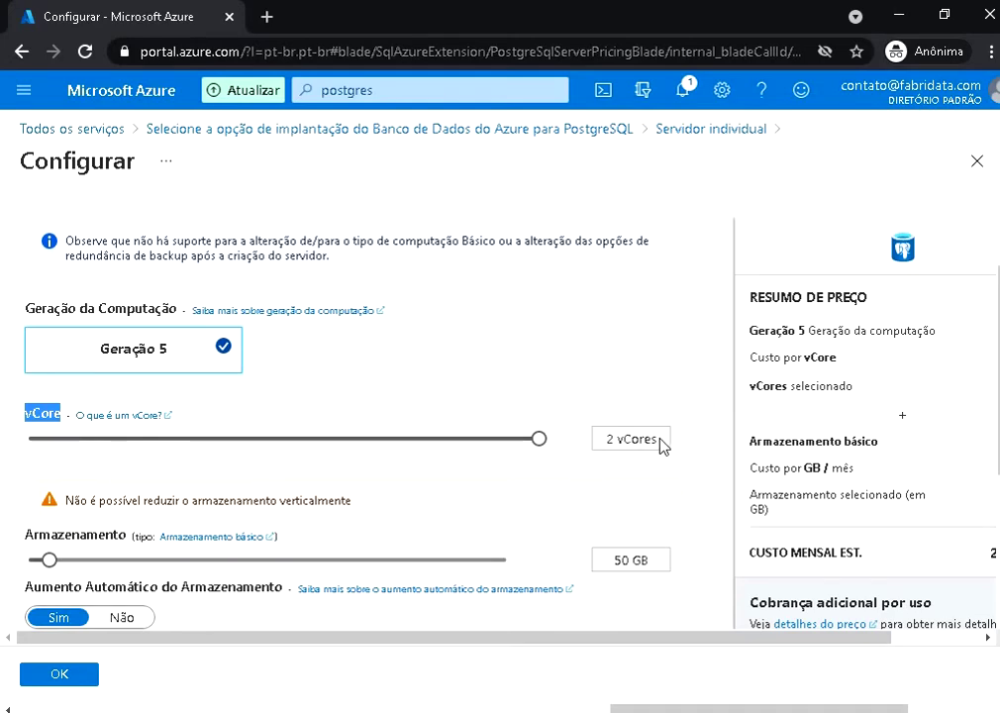
pyautogui.moveTo(660, 441); pyautogui.dragTo(606, 439)
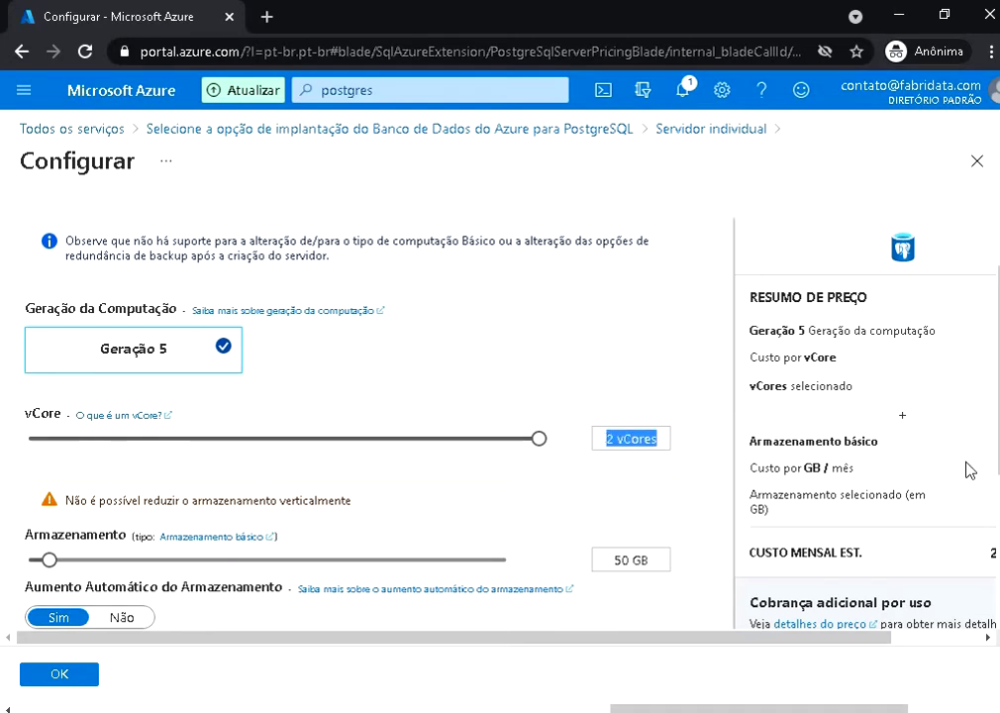
pyautogui.scroll(-1, 931, 514)
pyautogui.moveTo(813, 638); pyautogui.dragTo(944, 638)
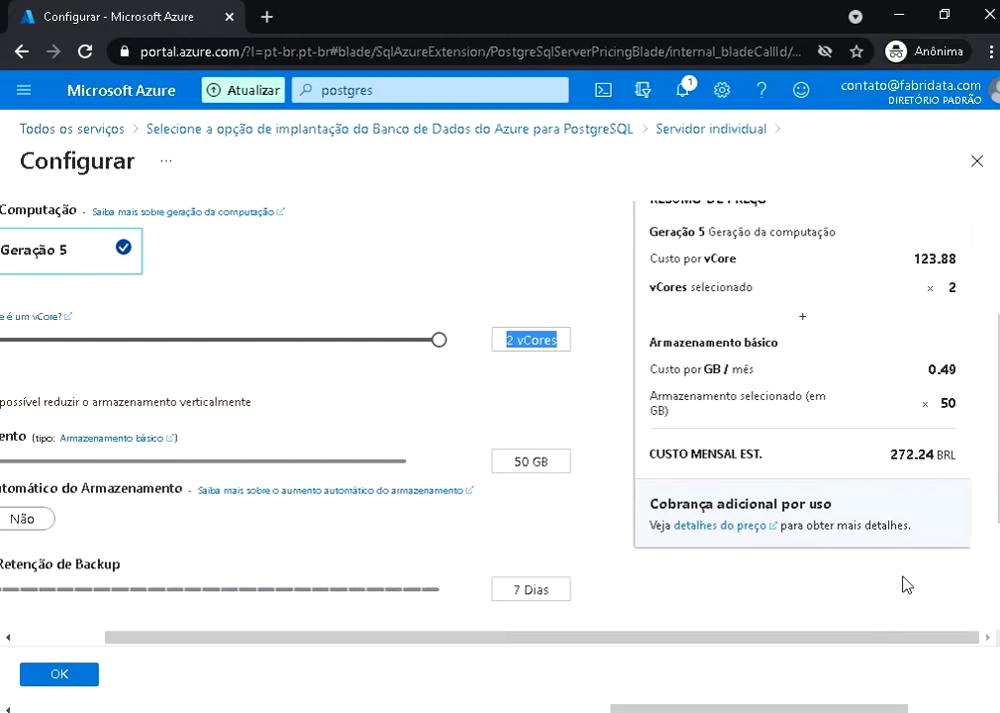
pyautogui.moveTo(956, 454); pyautogui.dragTo(889, 454)
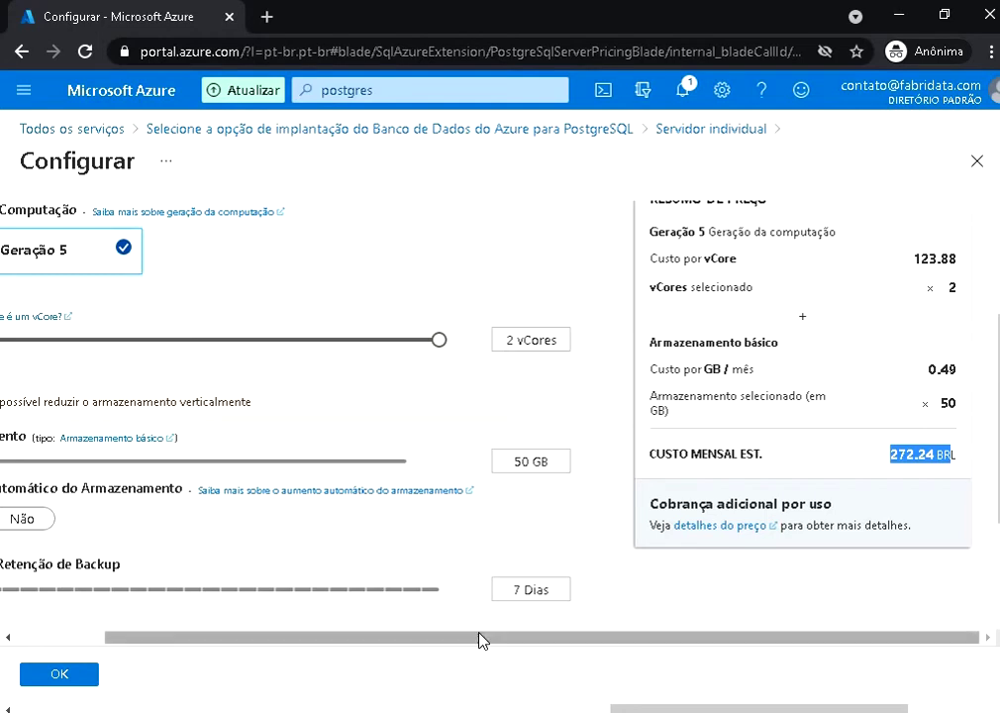
pyautogui.moveTo(480, 638); pyautogui.dragTo(393, 639)
pyautogui.moveTo(516, 343); pyautogui.dragTo(19, 339)
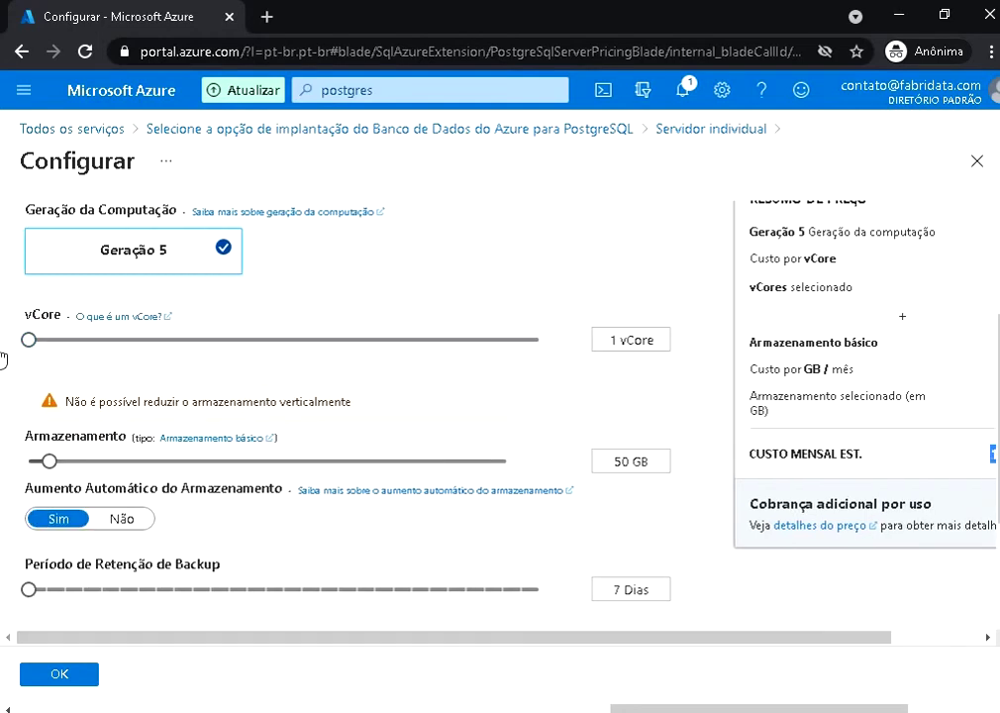
pyautogui.moveTo(744, 627); pyautogui.dragTo(921, 636)
pyautogui.scroll(2, 938, 372)
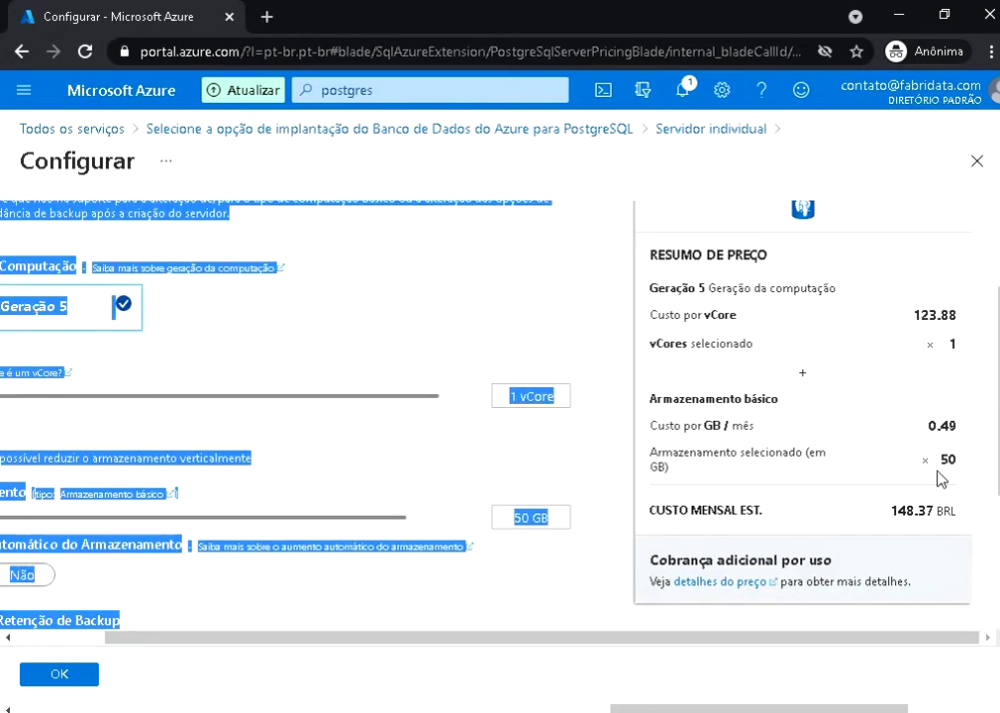
pyautogui.moveTo(576, 641); pyautogui.dragTo(482, 640)
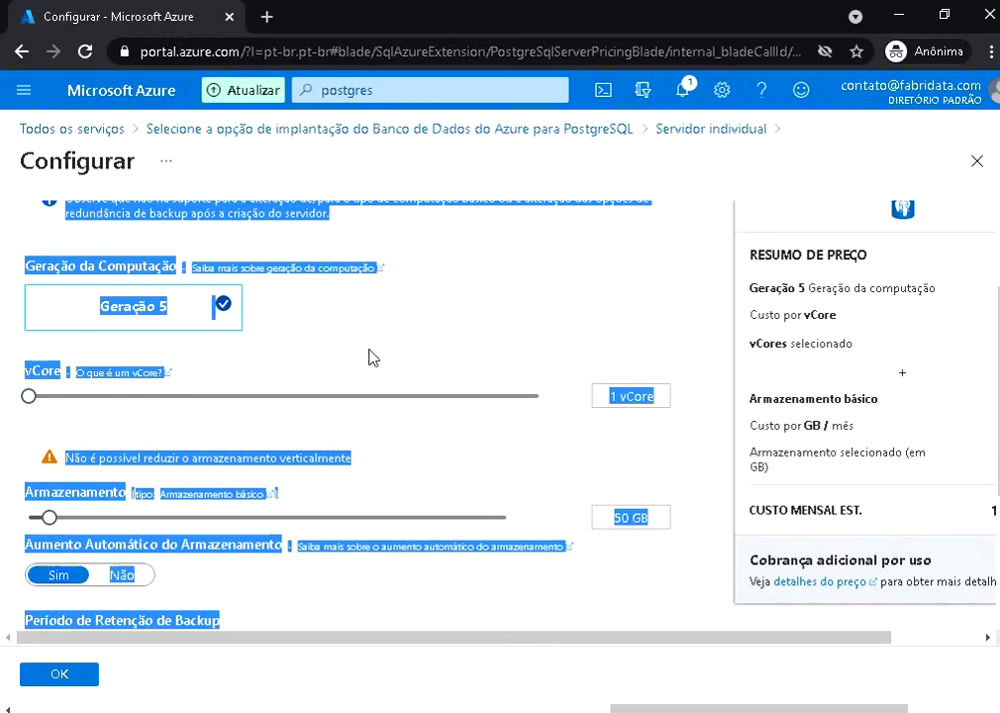
# Increase the server's storage to 157 GB
pyautogui.scroll(2, 370, 357)
pyautogui.scroll(-1, 373, 361)
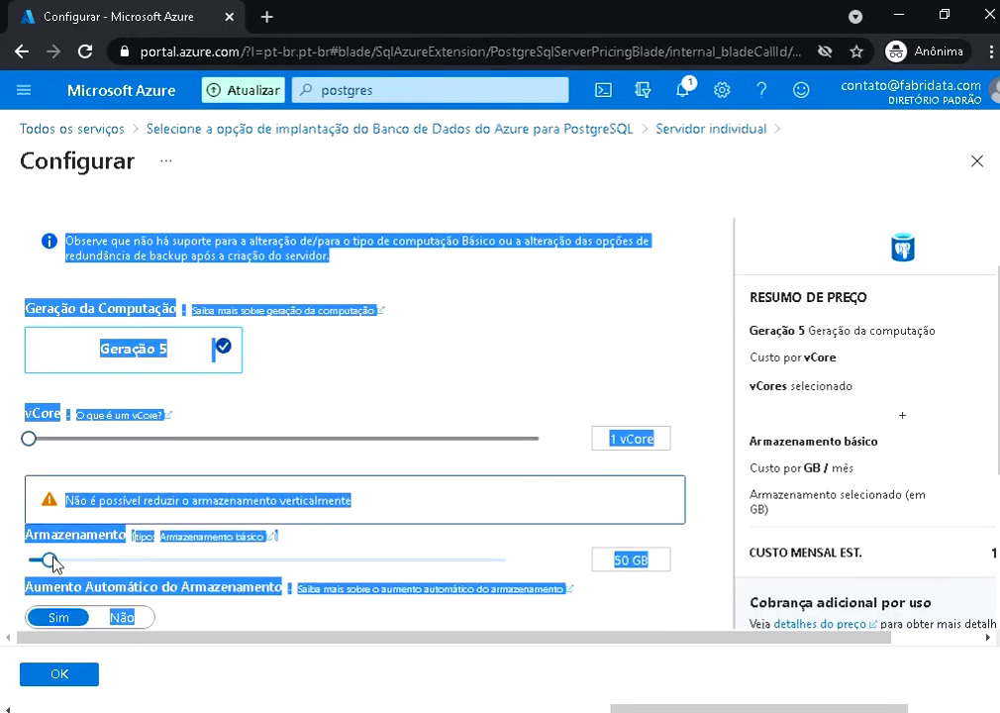
pyautogui.moveTo(50, 561); pyautogui.dragTo(100, 560)
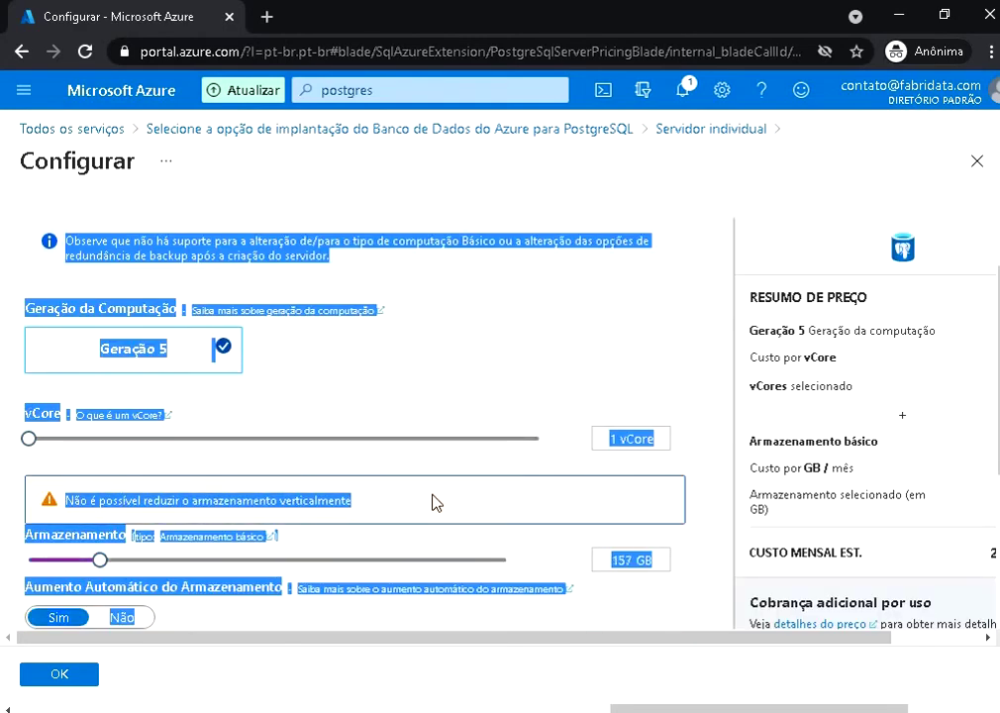
pyautogui.scroll(-1, 441, 475)
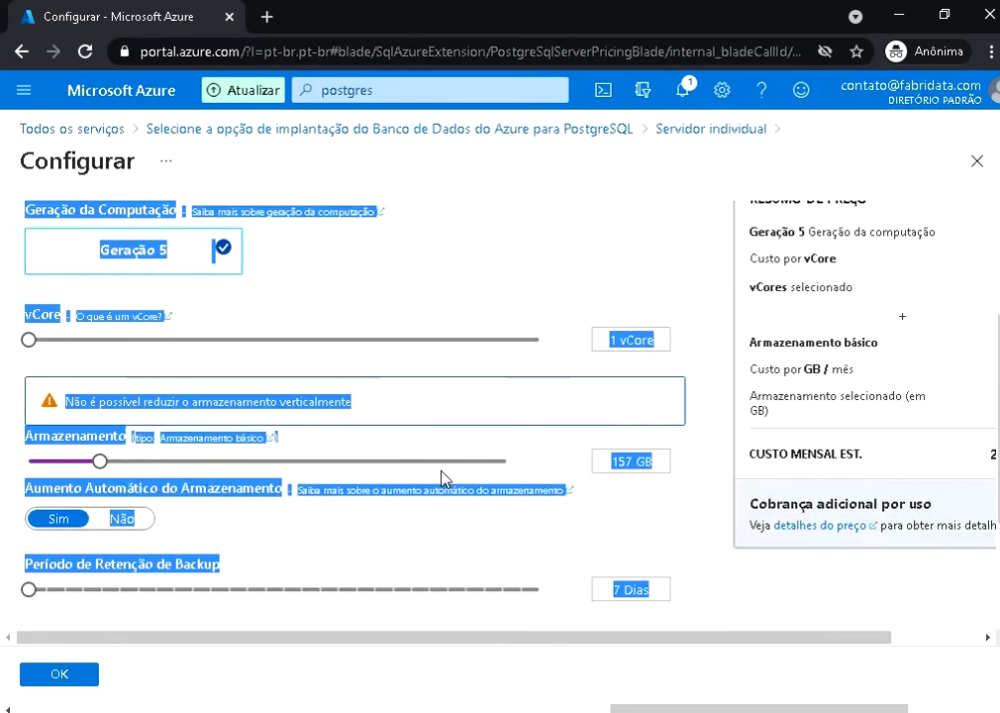
pyautogui.rightClick(449, 283)
pyautogui.press('Escape')
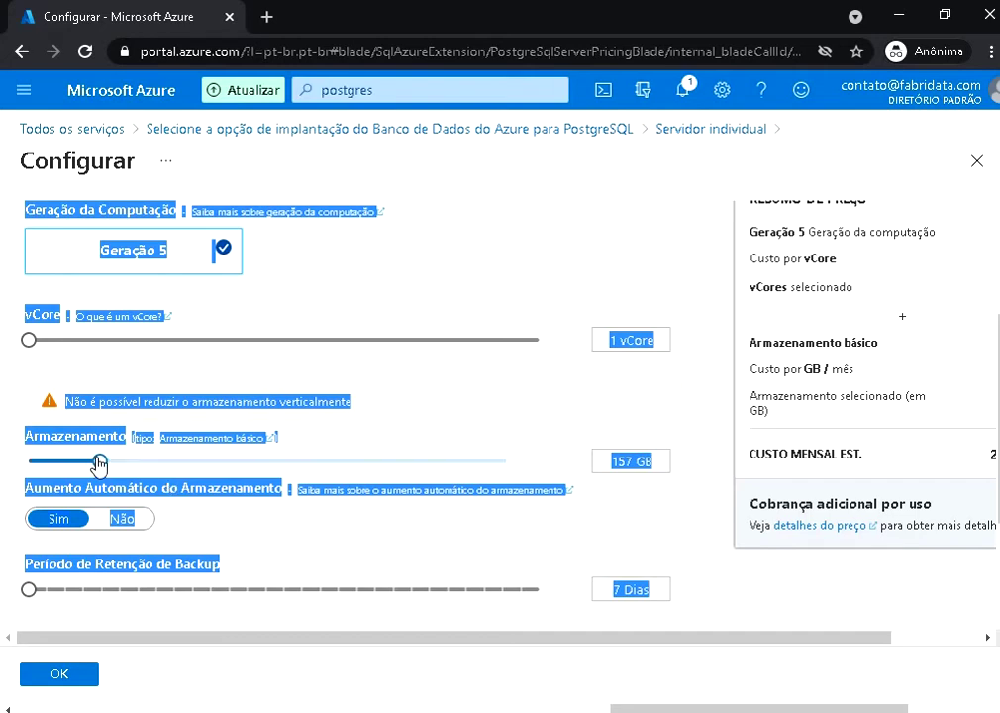
# Raise the storage to the 1024 GB maximum, and check the estimated monthly cost for that size
pyautogui.click(216, 461)
pyautogui.moveTo(335, 465); pyautogui.dragTo(548, 464)
pyautogui.moveTo(569, 638); pyautogui.dragTo(752, 641)
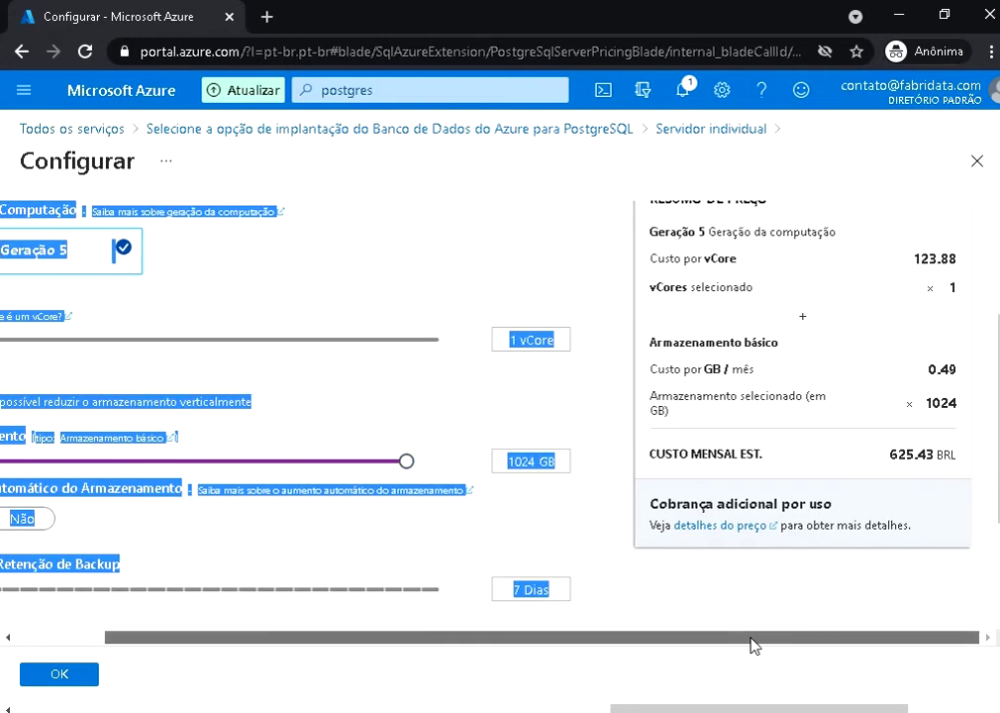
pyautogui.click(792, 488)
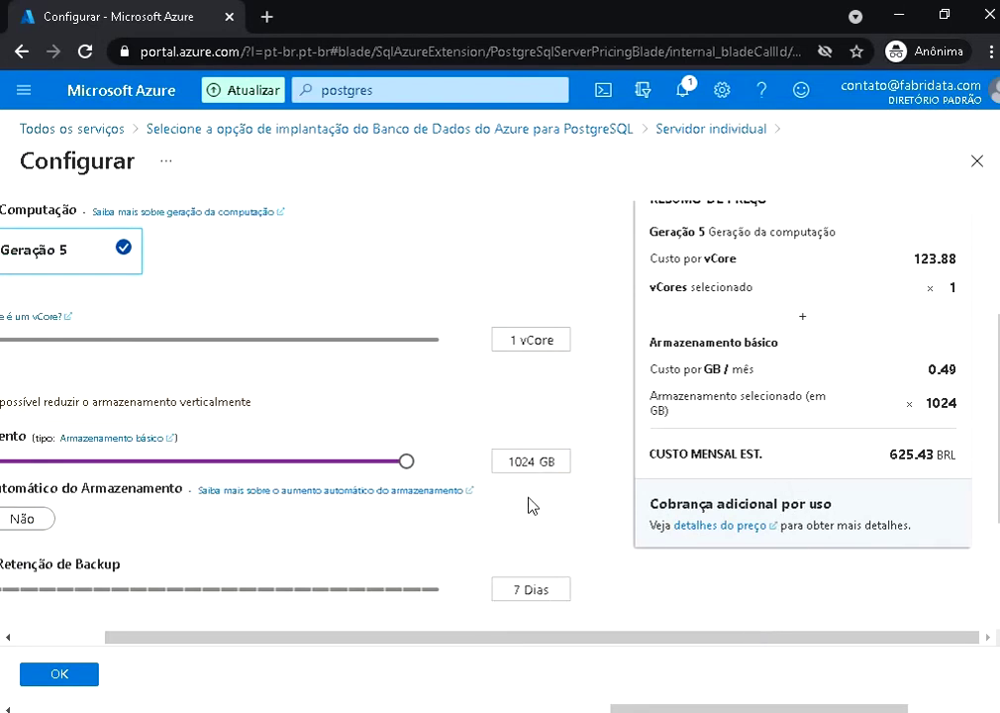
pyautogui.moveTo(562, 462); pyautogui.dragTo(495, 462)
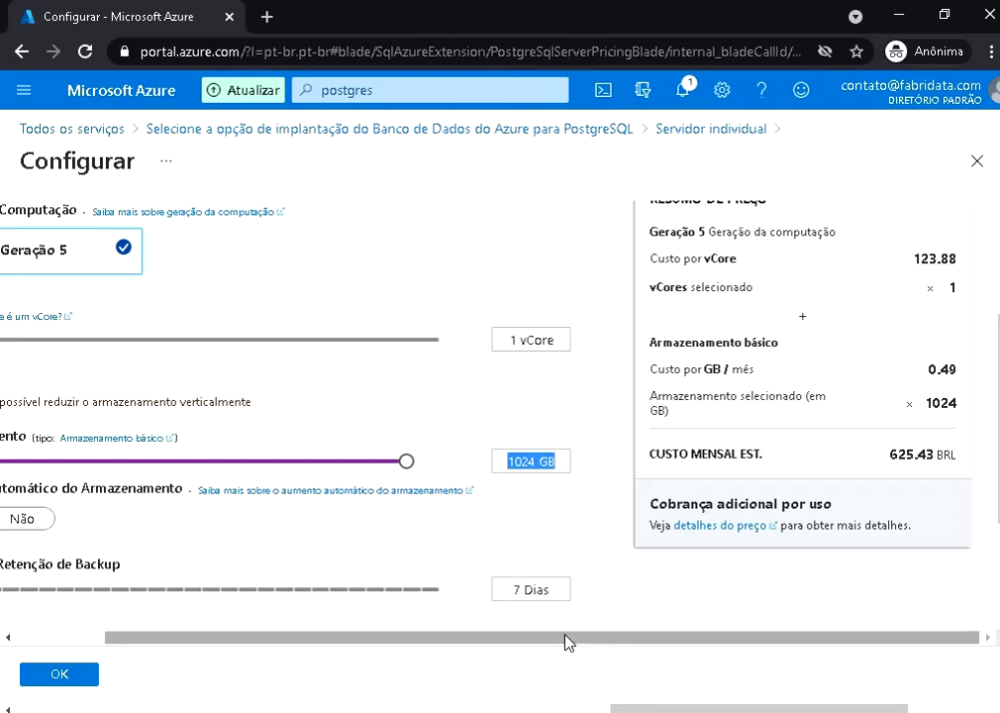
pyautogui.moveTo(567, 641); pyautogui.dragTo(299, 630)
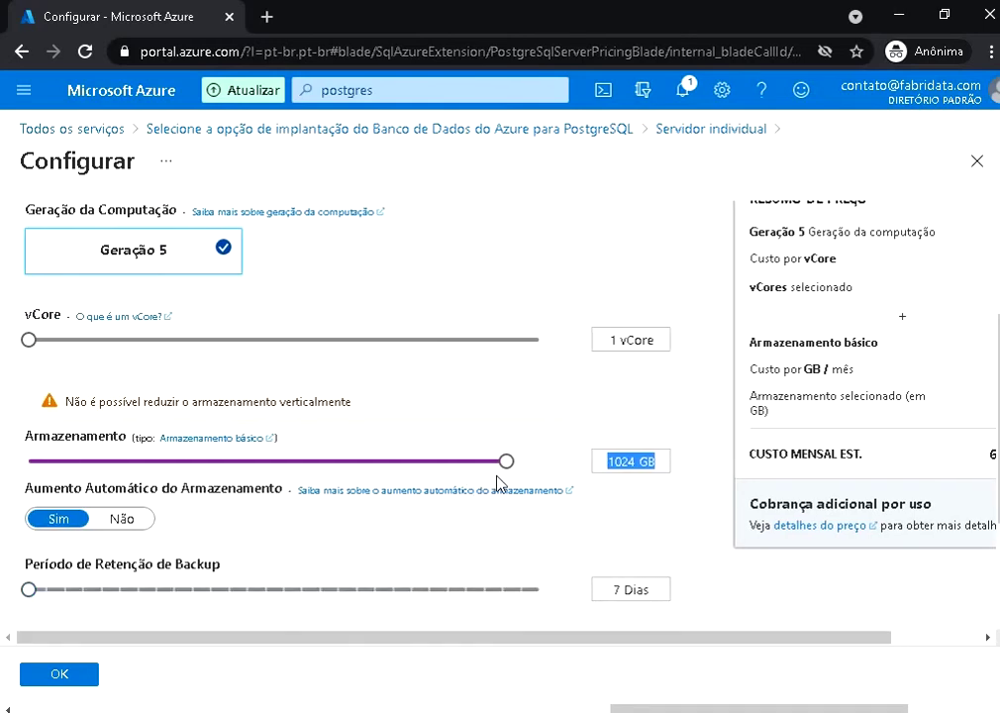
# Set the storage to the 5 GB minimum, and check the estimated monthly cost
pyautogui.moveTo(505, 462); pyautogui.dragTo(24, 462)
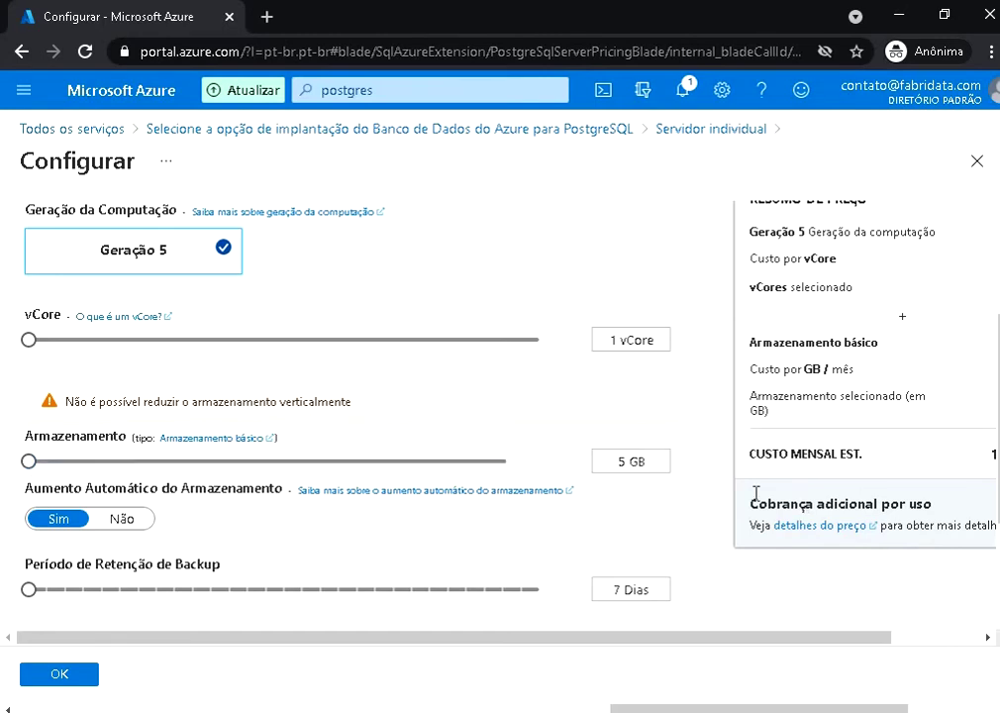
pyautogui.moveTo(728, 645); pyautogui.dragTo(836, 645)
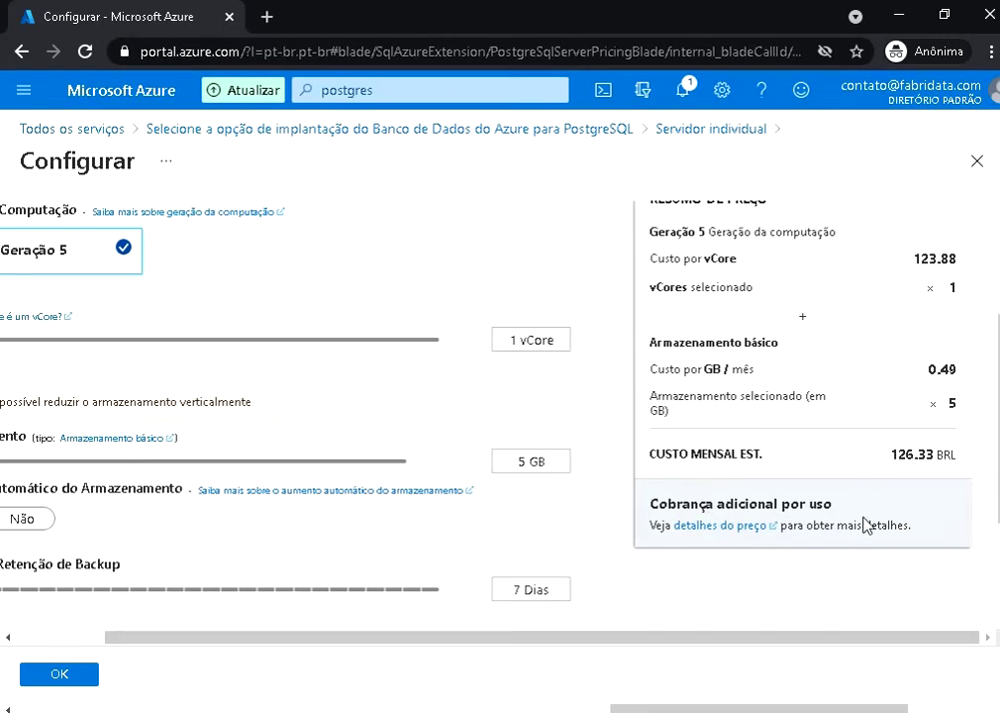
pyautogui.tripleClick(901, 453)
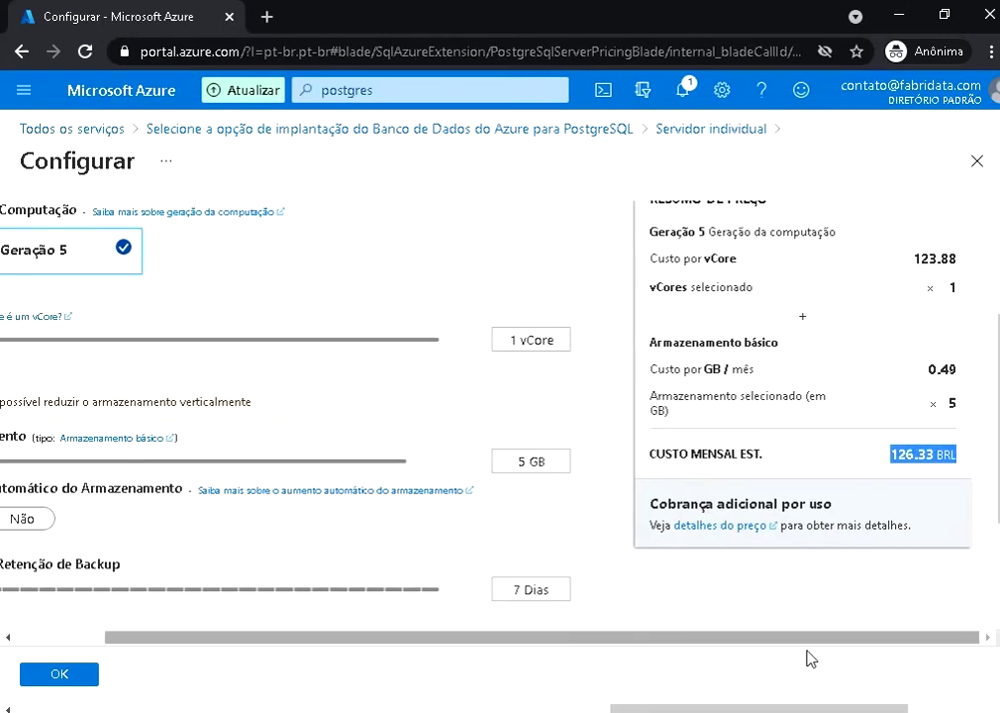
pyautogui.moveTo(785, 644); pyautogui.dragTo(454, 631)
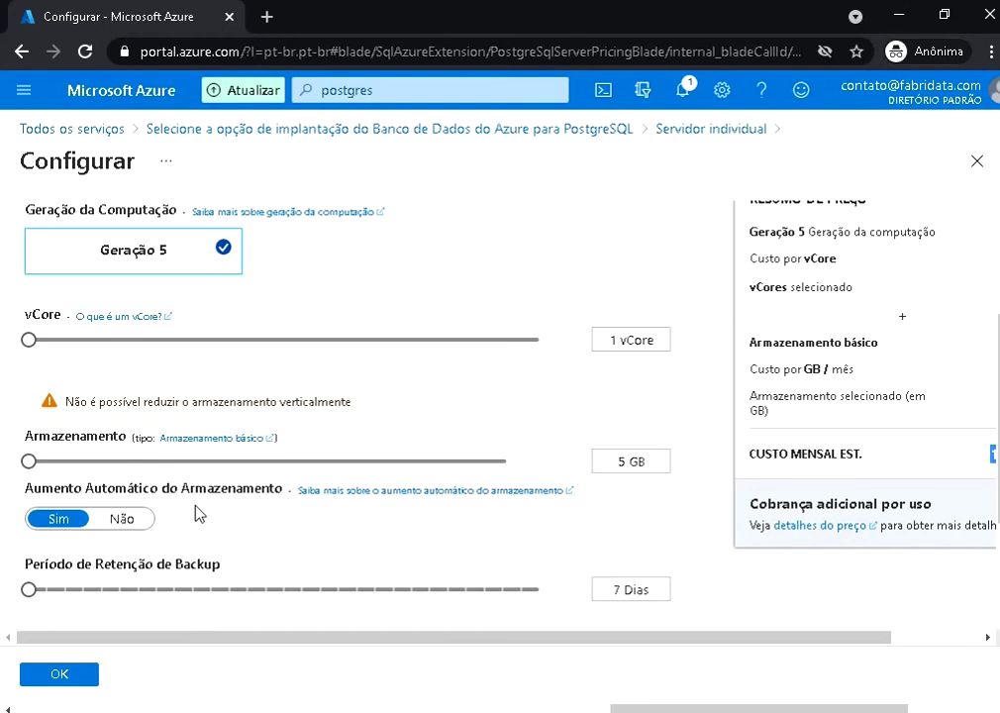
# Try automatic storage growth set to Não for the 5 GB storage, and return it to Sim
pyautogui.click(71, 521)
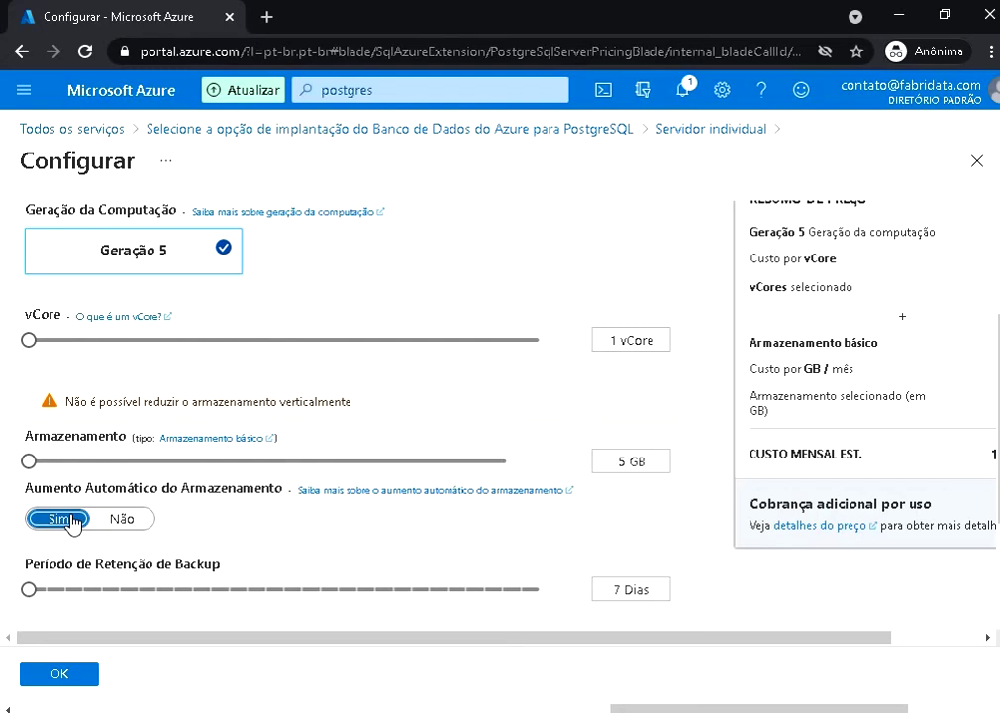
pyautogui.moveTo(624, 460); pyautogui.dragTo(649, 465)
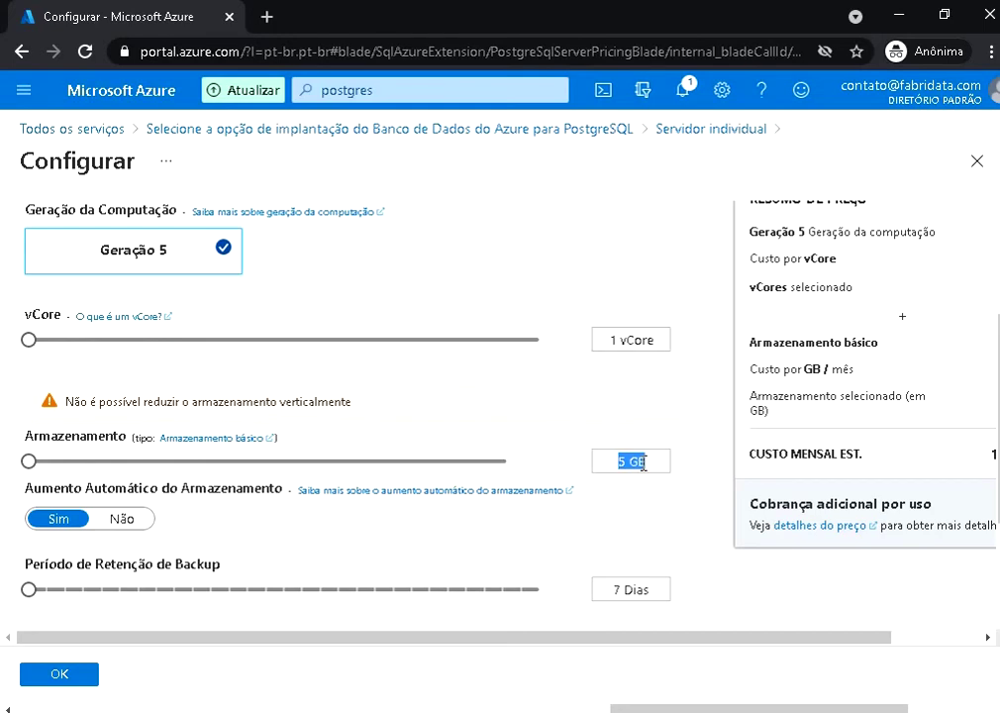
pyautogui.moveTo(744, 637); pyautogui.dragTo(746, 636)
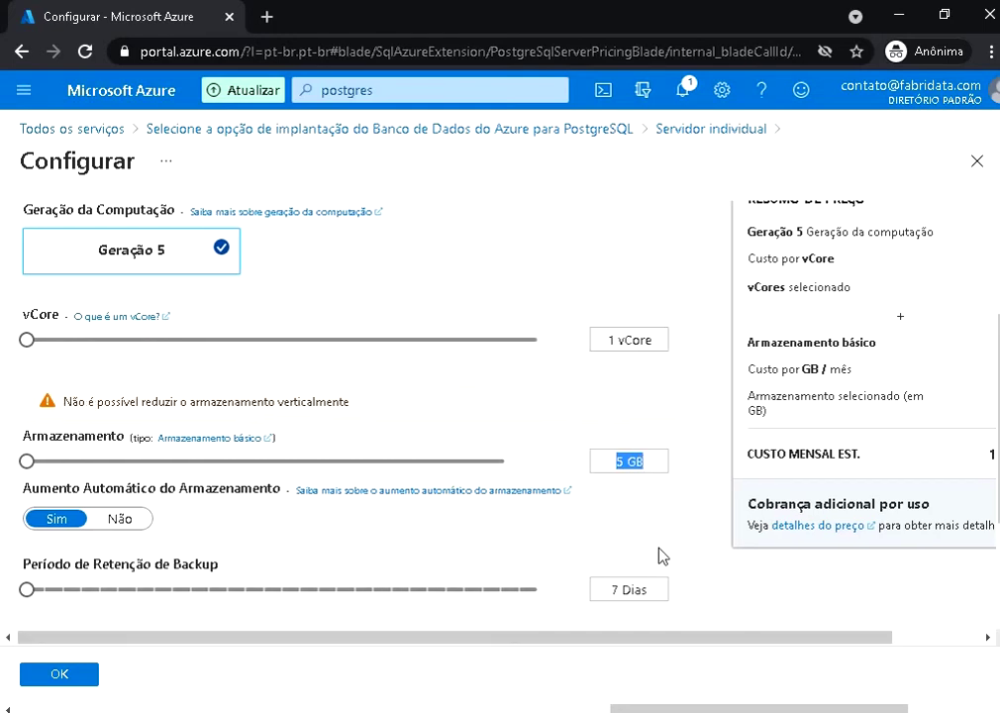
pyautogui.moveTo(649, 638); pyautogui.dragTo(552, 633)
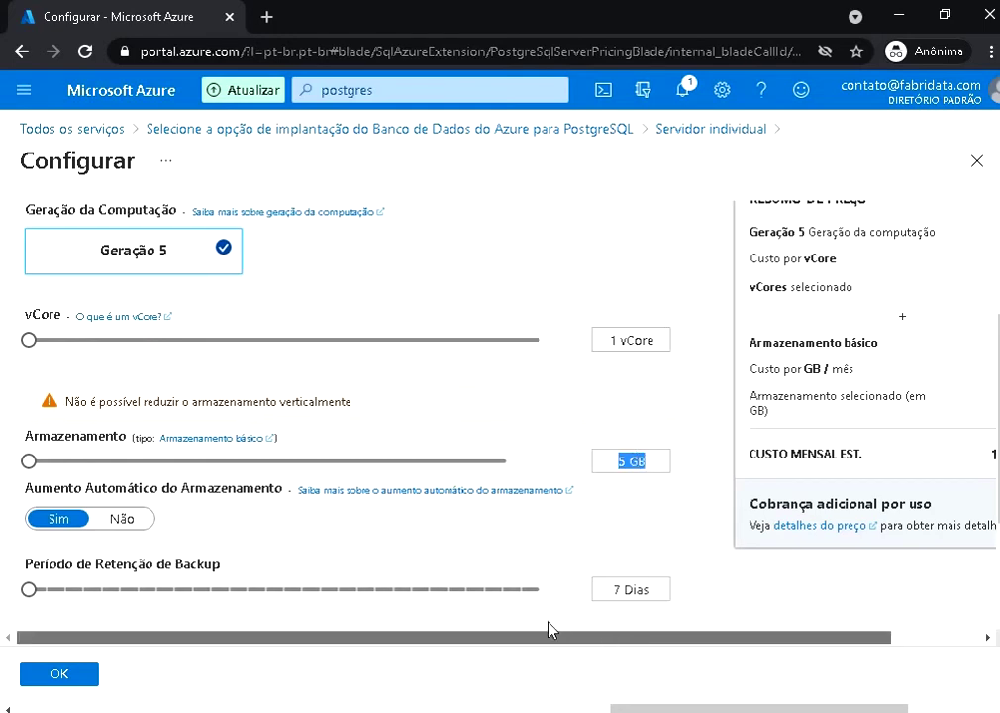
pyautogui.click(121, 520)
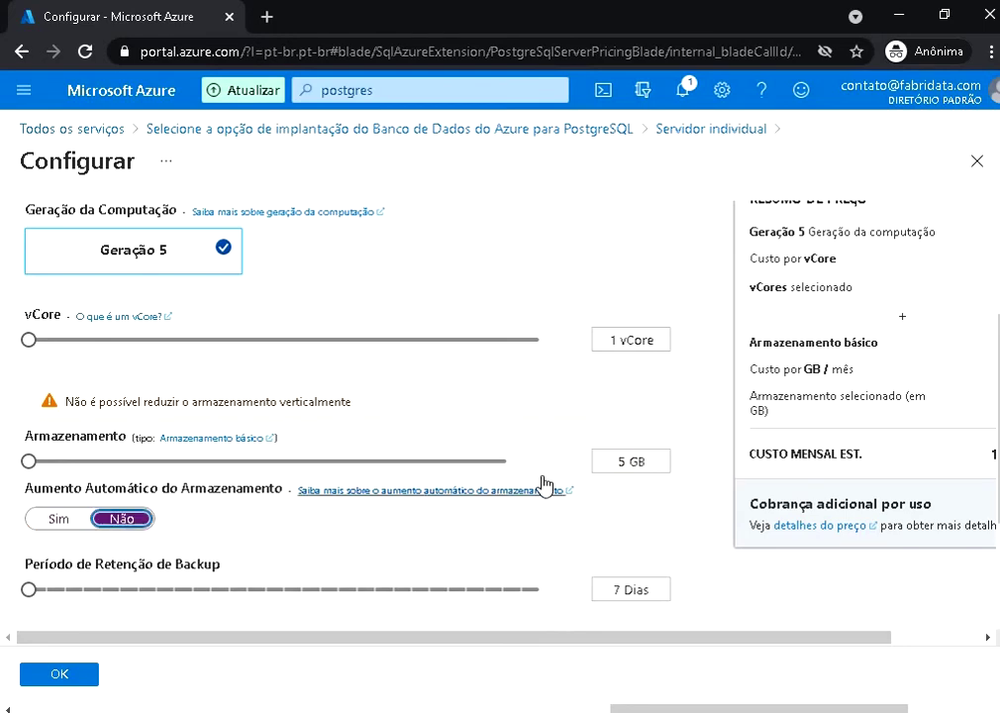
pyautogui.click(627, 462)
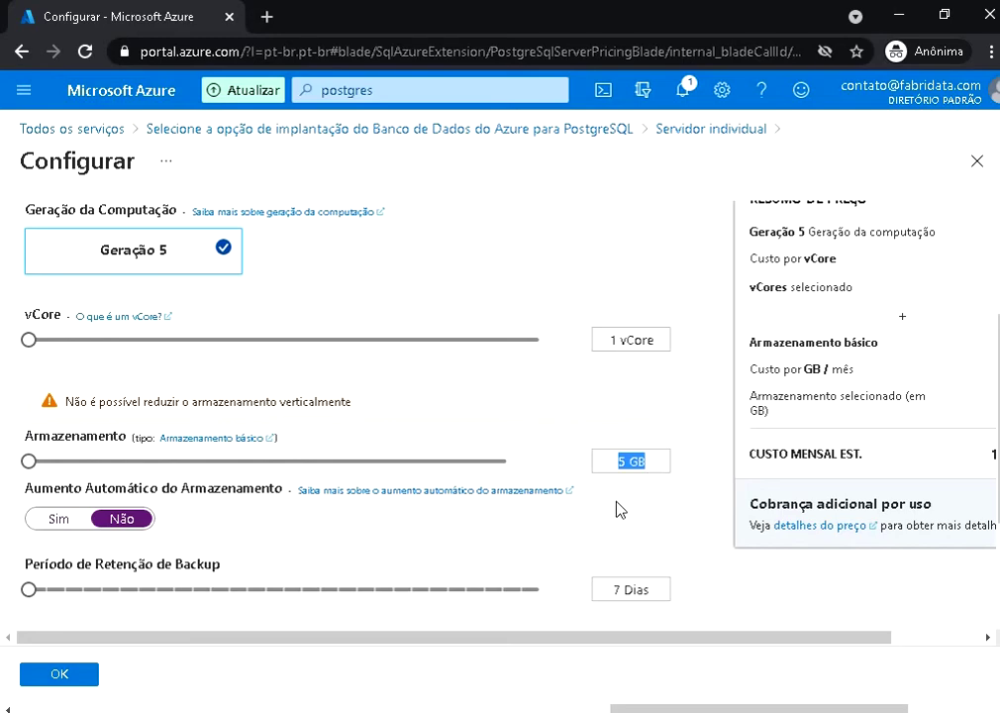
pyautogui.click(72, 523)
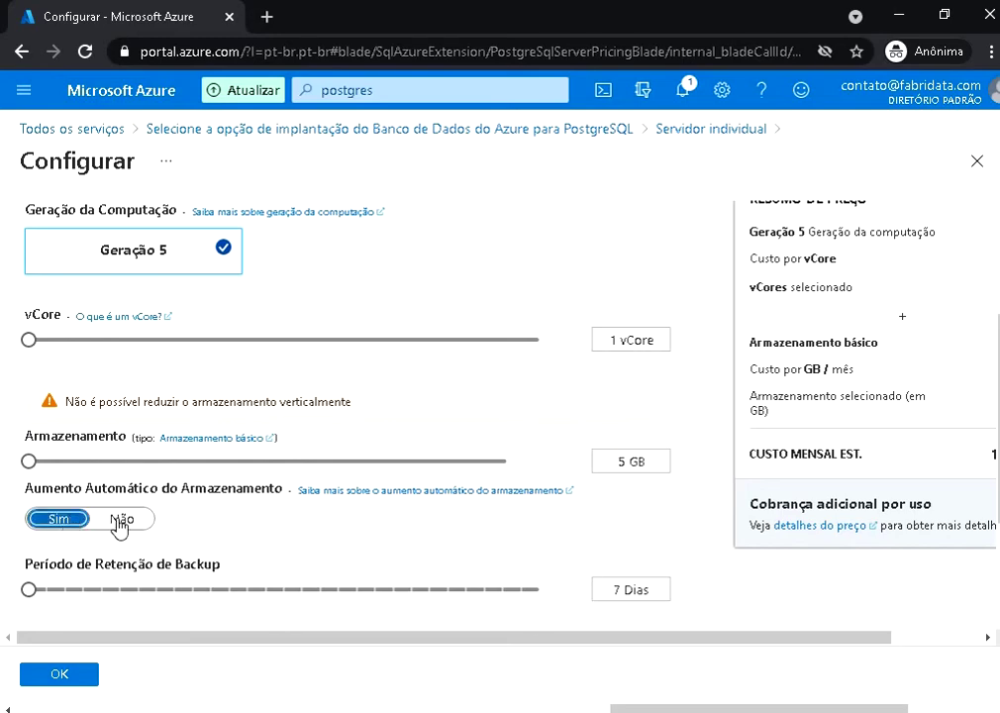
# Extend the backup retention period to the 35-day maximum
pyautogui.scroll(-2, 384, 475)
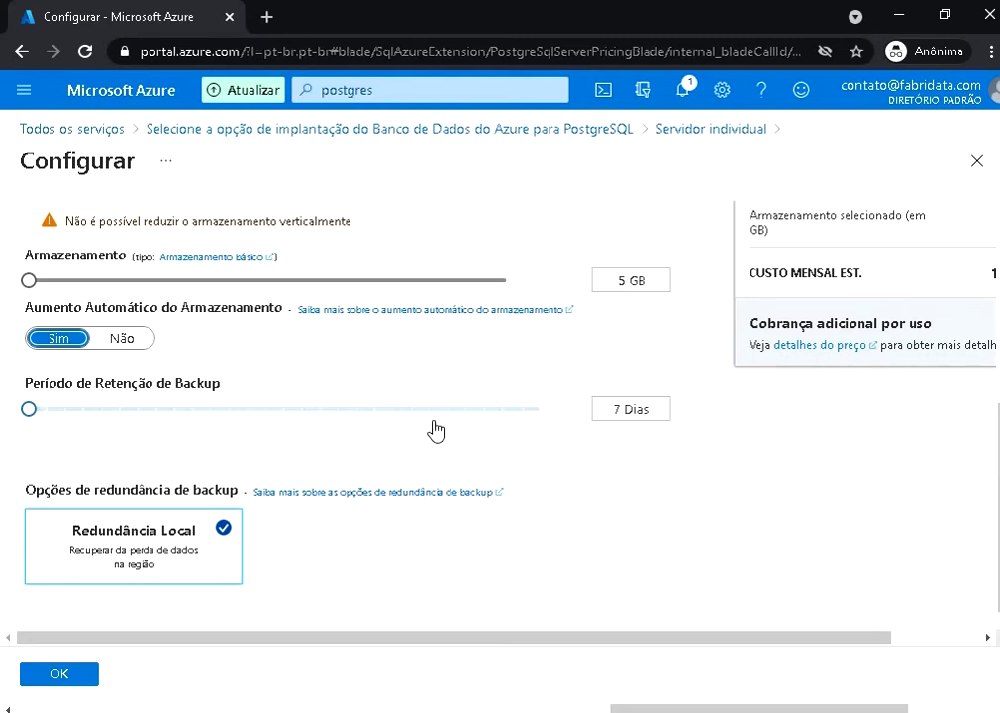
pyautogui.moveTo(650, 408); pyautogui.dragTo(624, 411)
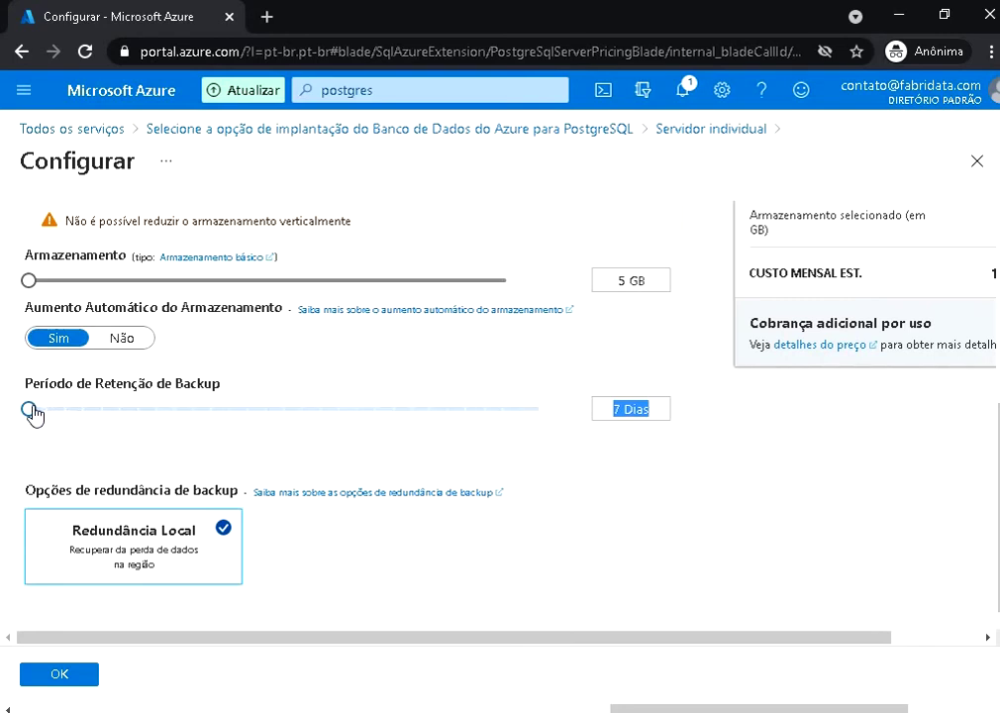
pyautogui.moveTo(28, 409); pyautogui.dragTo(653, 412)
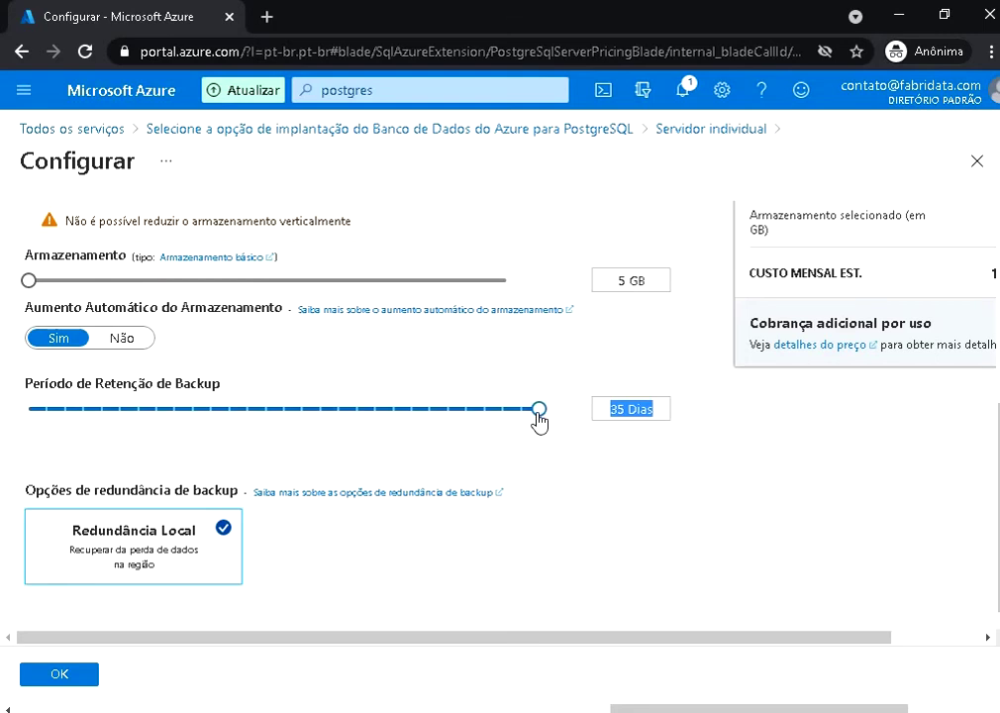
pyautogui.moveTo(538, 413)
# Return the backup retention period to 7 days, and raise it to 28 days to check its effect on the estimated monthly cost
pyautogui.moveTo(537, 414); pyautogui.dragTo(28, 408)
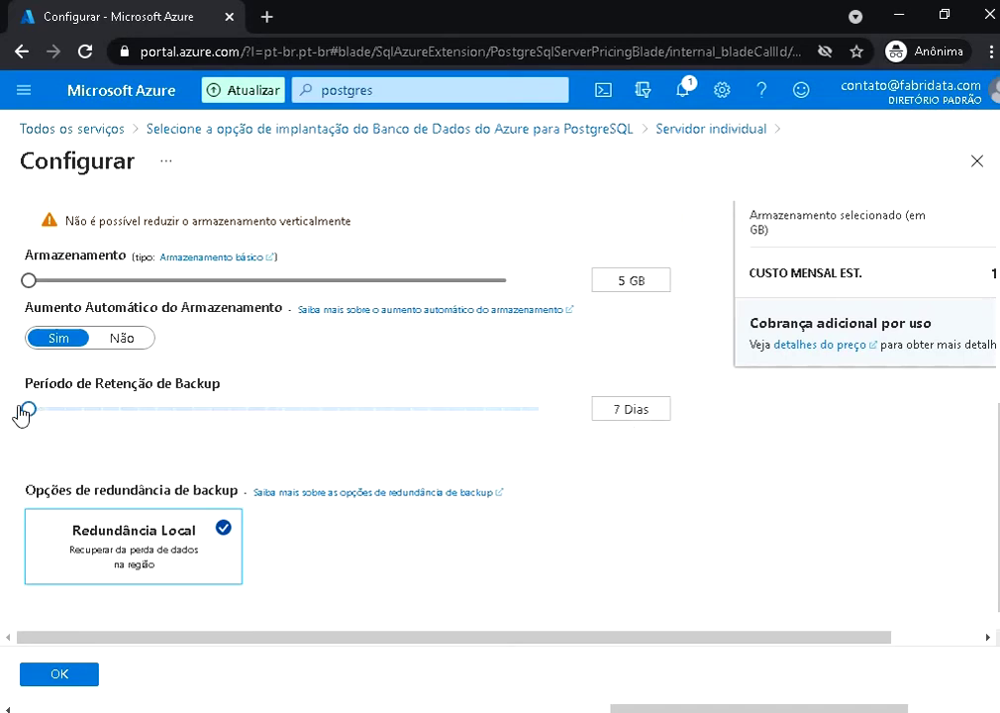
pyautogui.moveTo(29, 407); pyautogui.dragTo(412, 431)
pyautogui.moveTo(486, 637); pyautogui.dragTo(732, 639)
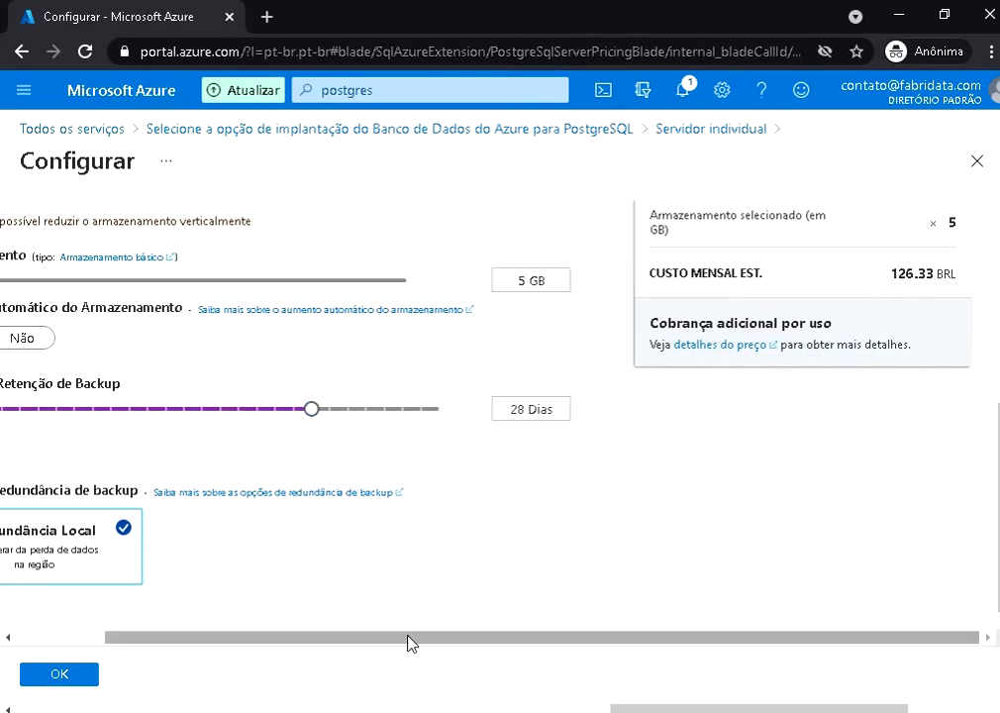
# Try the Uso Geral tier with Redundância Geográfica as the backup redundancy option, checking the estimated monthly cost
pyautogui.moveTo(405, 631); pyautogui.dragTo(169, 627)
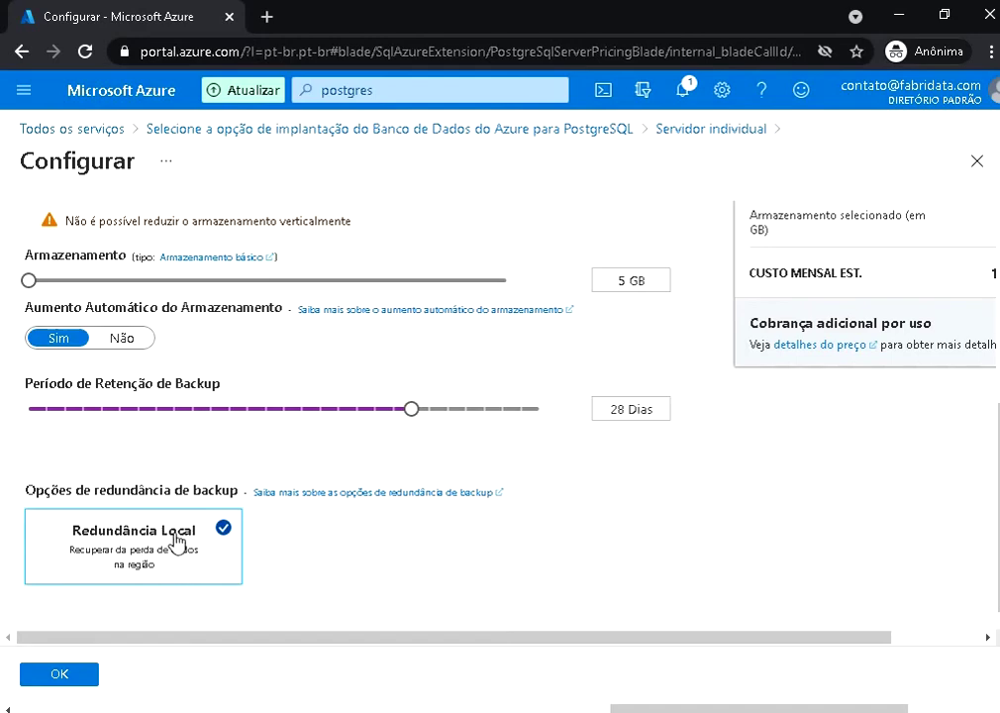
pyautogui.scroll(4, 176, 539)
pyautogui.scroll(-4, 185, 546)
pyautogui.scroll(4, 185, 560)
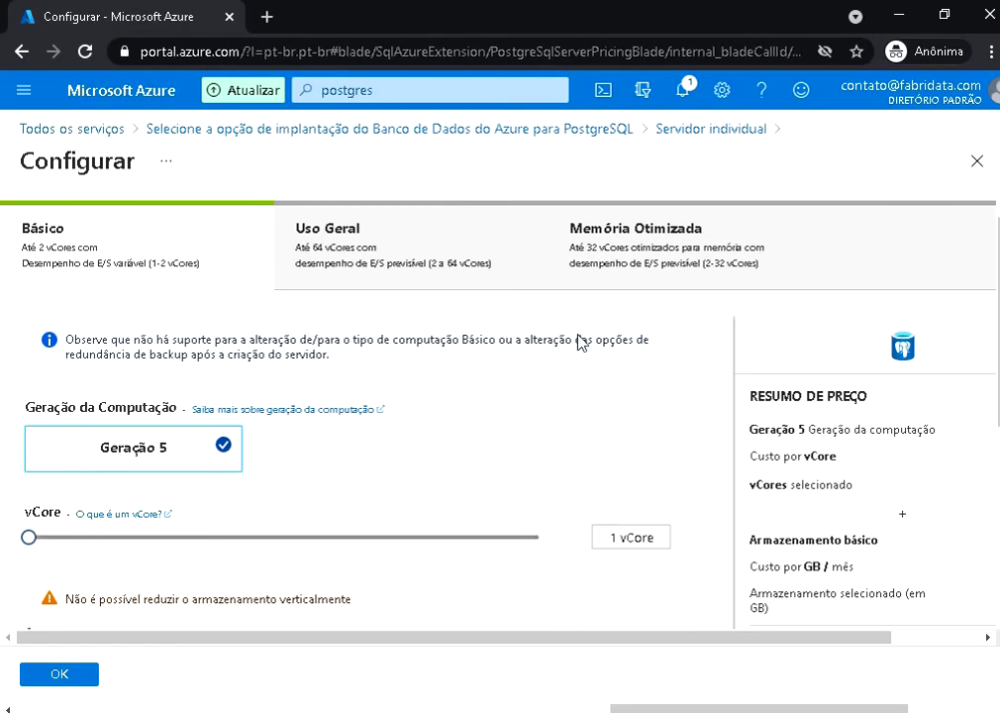
pyautogui.click(390, 240)
pyautogui.scroll(-1, 358, 300)
pyautogui.scroll(-3, 359, 300)
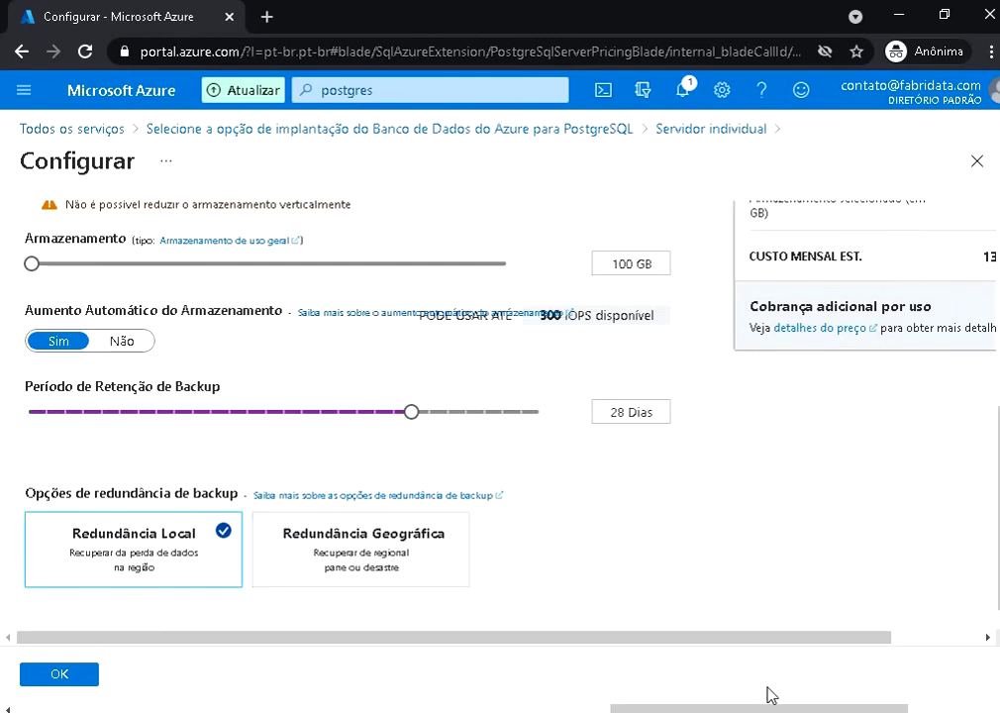
pyautogui.scroll(-1, 913, 631)
pyautogui.click(929, 634)
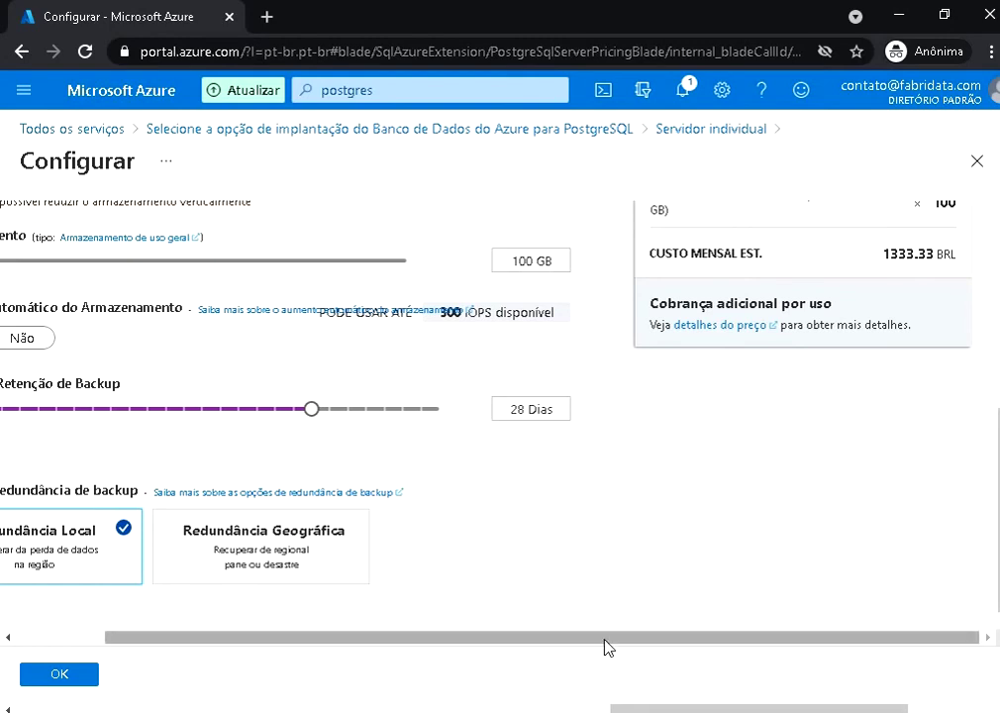
pyautogui.moveTo(605, 636); pyautogui.dragTo(448, 636)
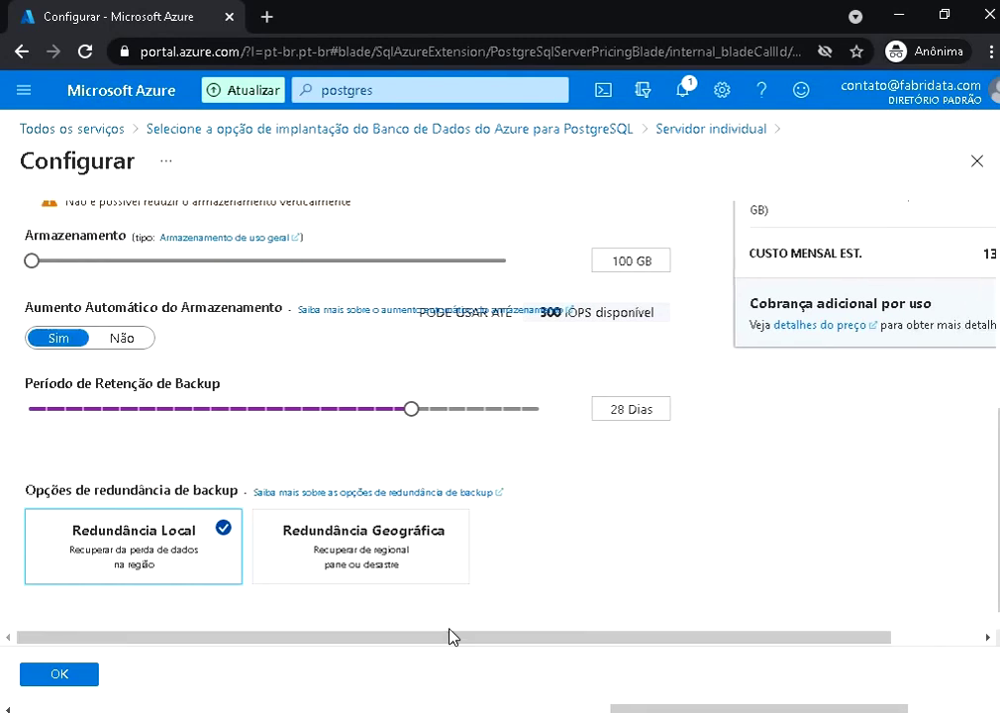
pyautogui.click(383, 567)
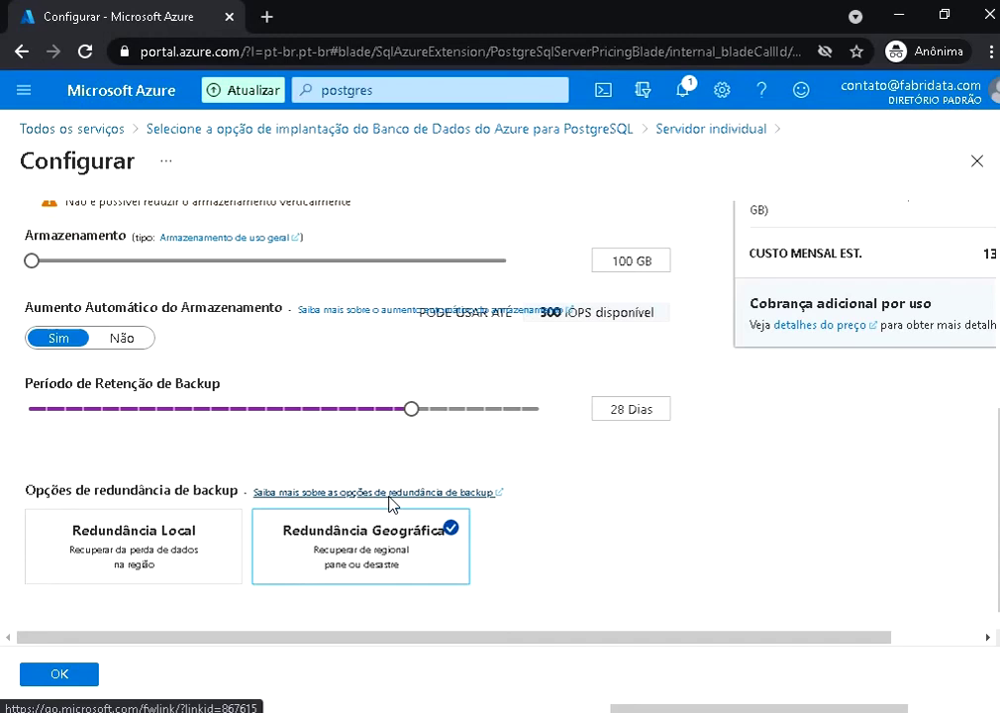
pyautogui.scroll(4, 425, 509)
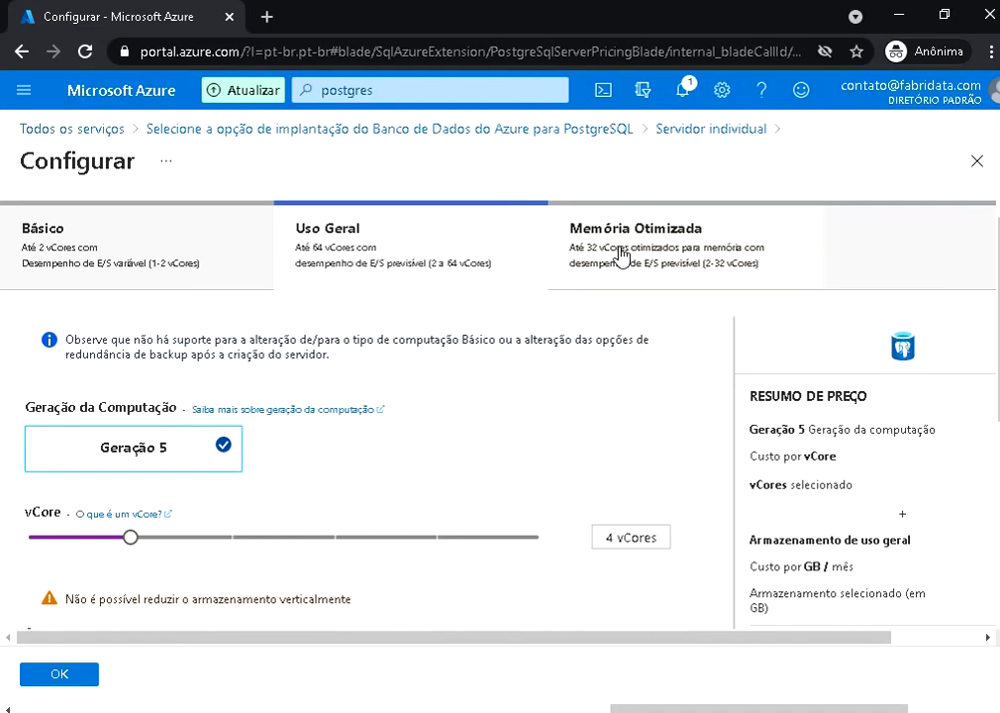
# Return the server to the Básico tier and check its estimated monthly cost
pyautogui.click(141, 255)
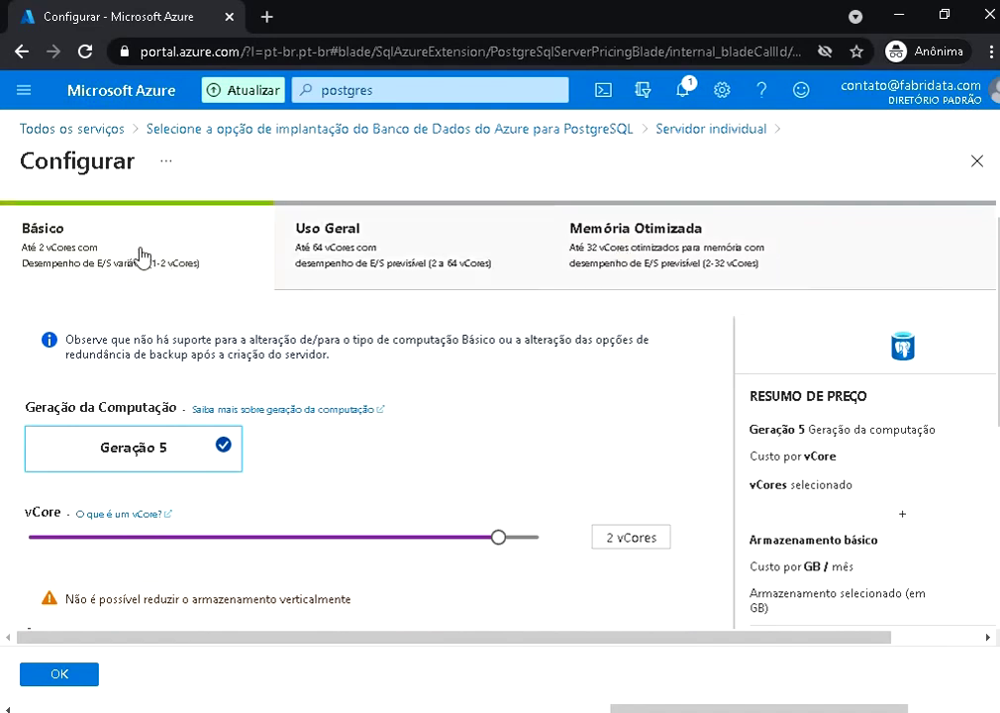
pyautogui.scroll(-4, 144, 262)
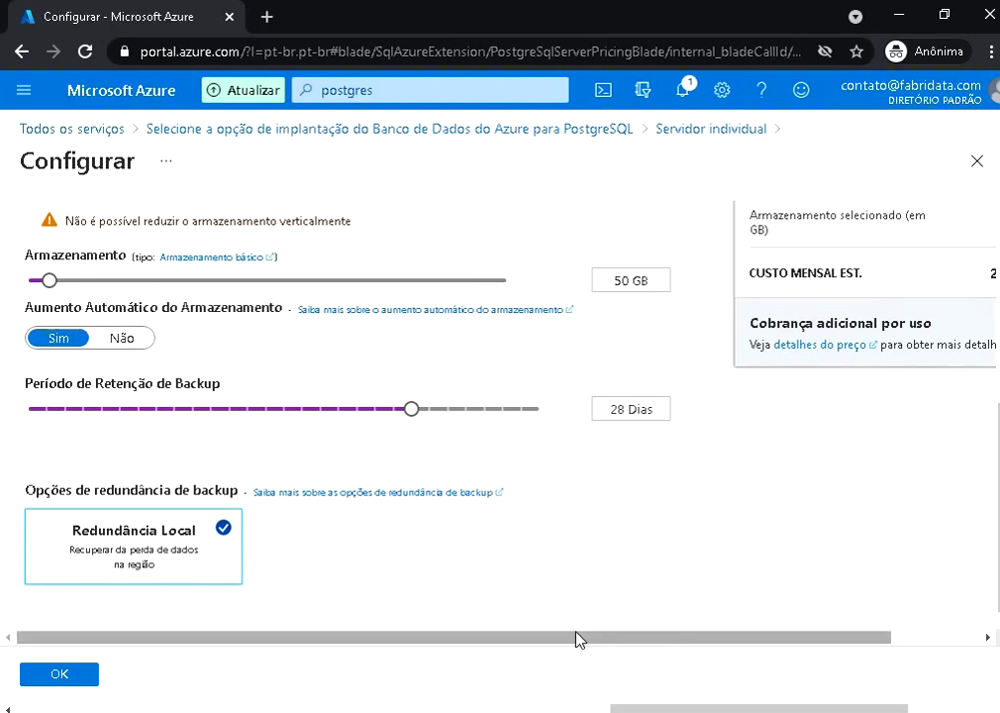
pyautogui.moveTo(576, 639); pyautogui.dragTo(714, 644)
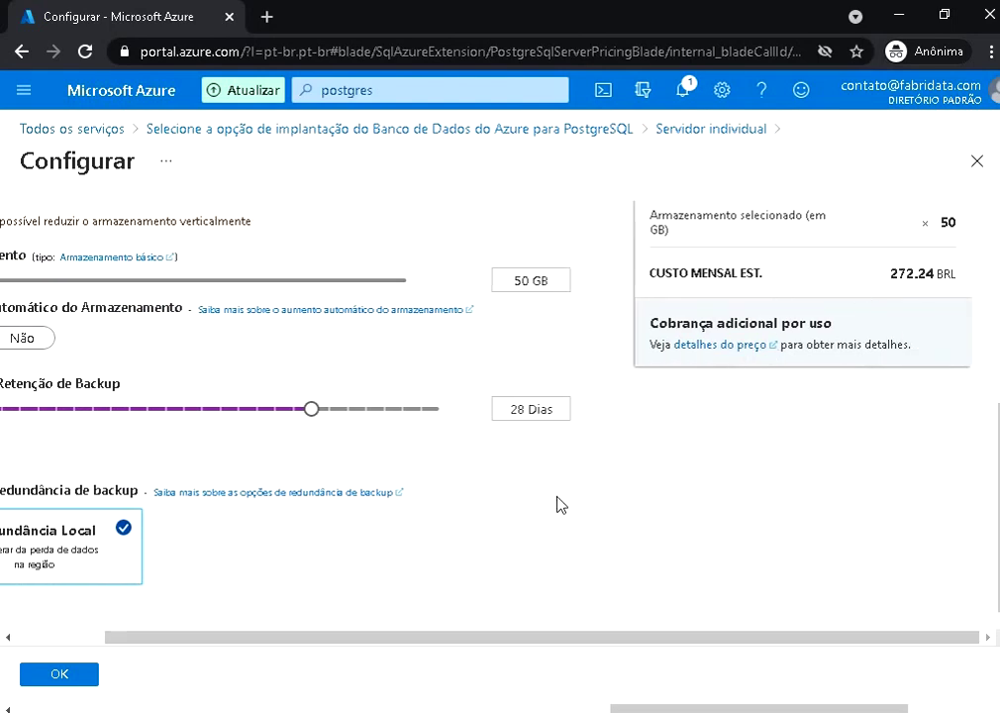
pyautogui.moveTo(470, 631); pyautogui.dragTo(397, 642)
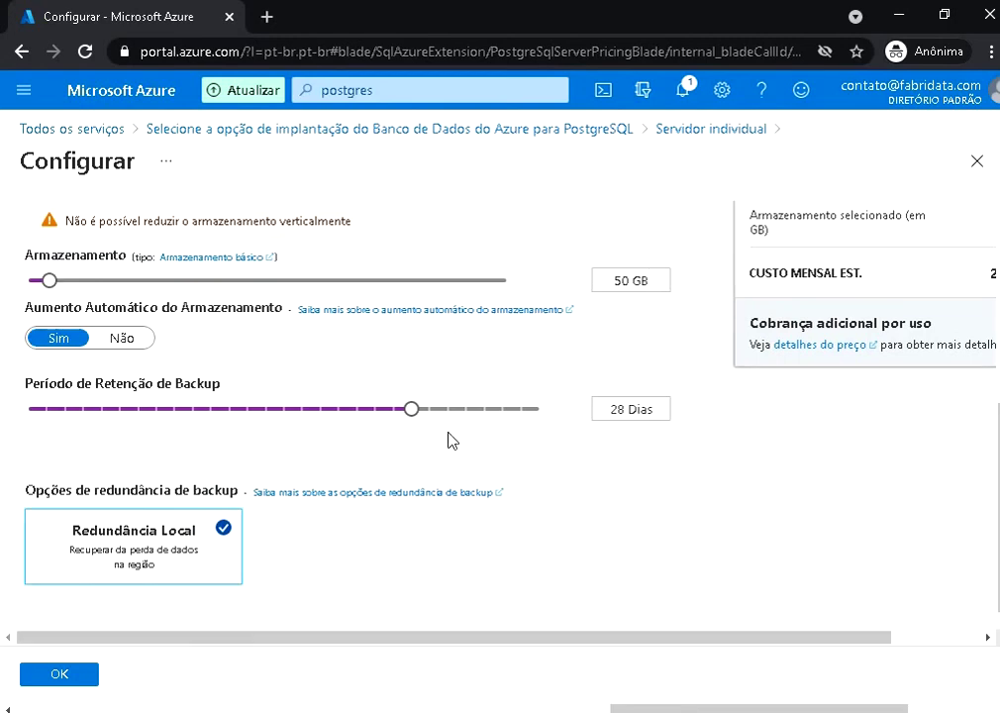
# Reduce the Básico configuration to its minimums: 7 days of backup retention, 1 vCore and 5 GB of storage
pyautogui.moveTo(412, 410); pyautogui.dragTo(28, 408)
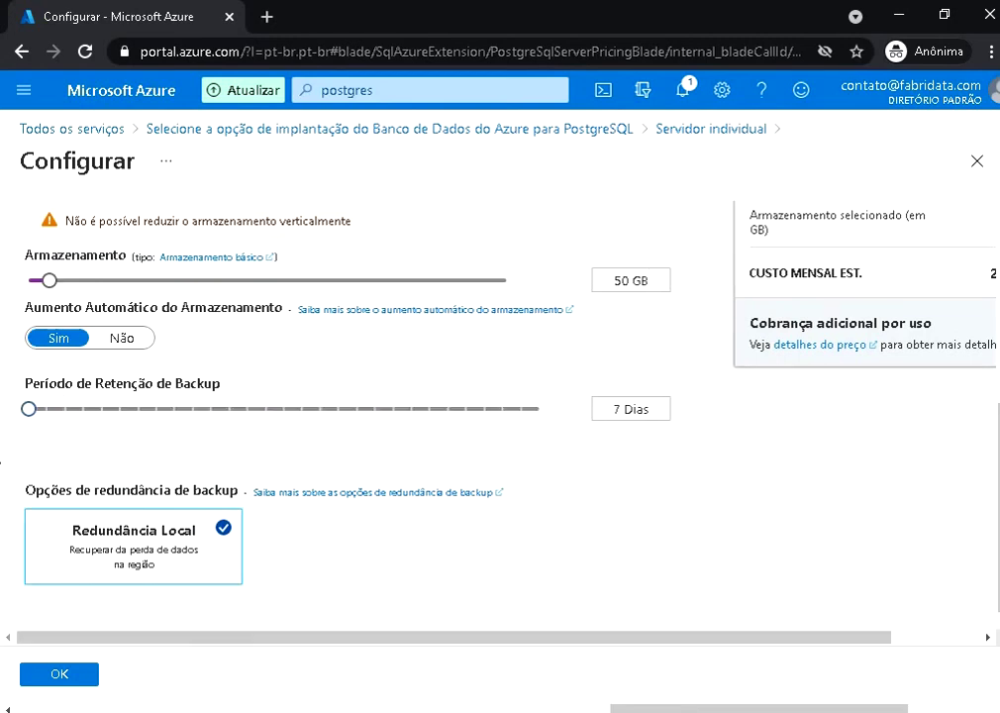
pyautogui.moveTo(374, 647); pyautogui.dragTo(227, 633)
pyautogui.scroll(1, 78, 224)
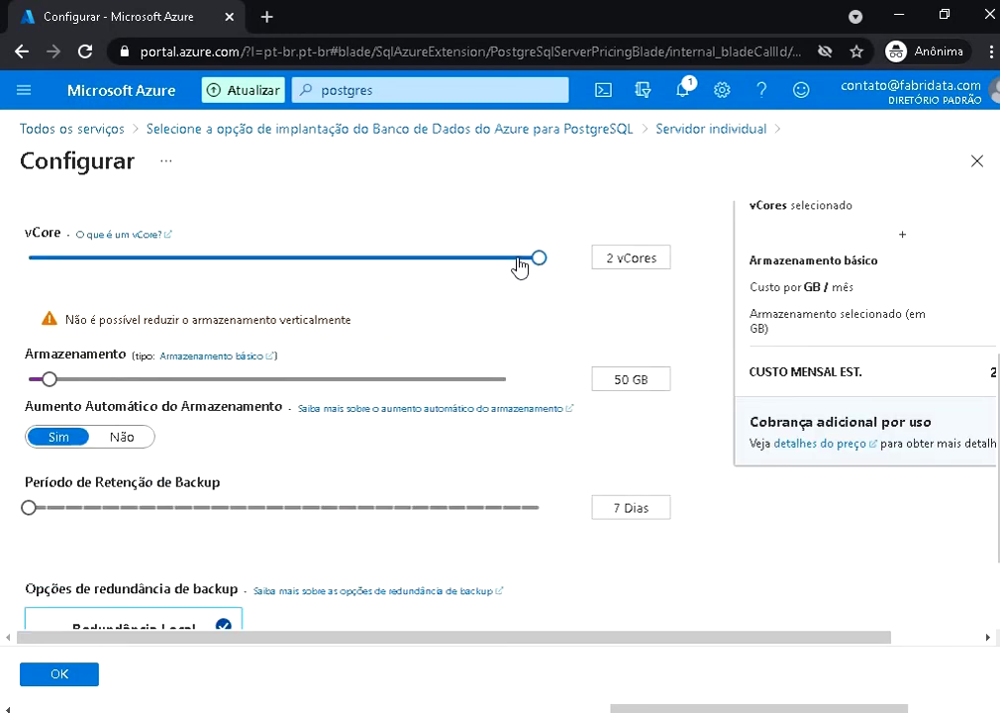
pyautogui.moveTo(537, 259); pyautogui.dragTo(198, 272)
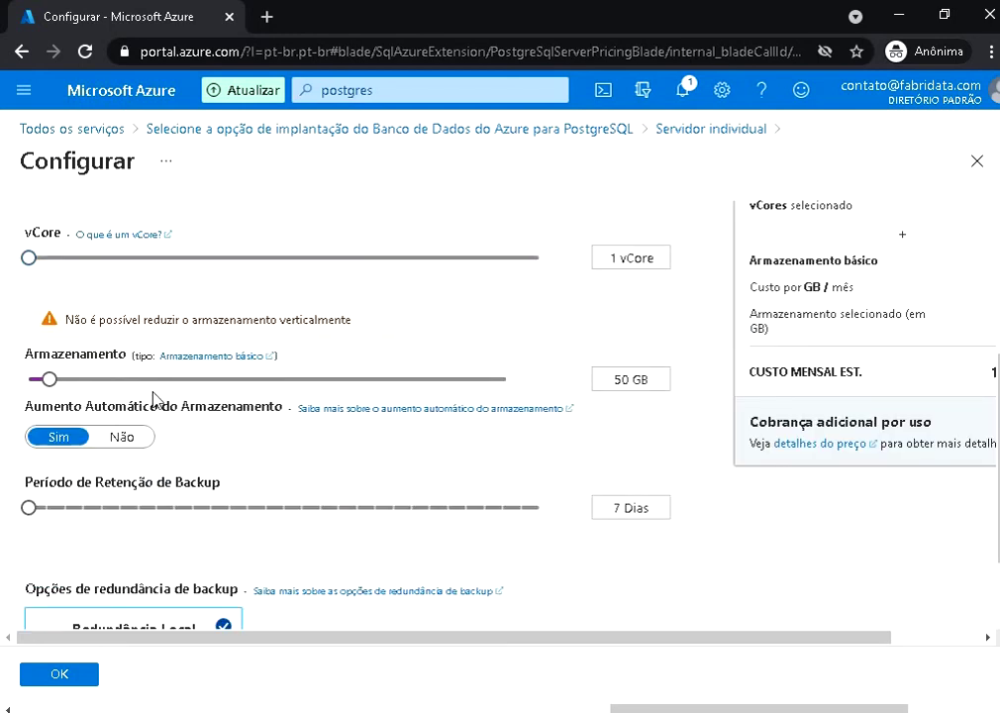
pyautogui.moveTo(51, 382); pyautogui.dragTo(12, 386)
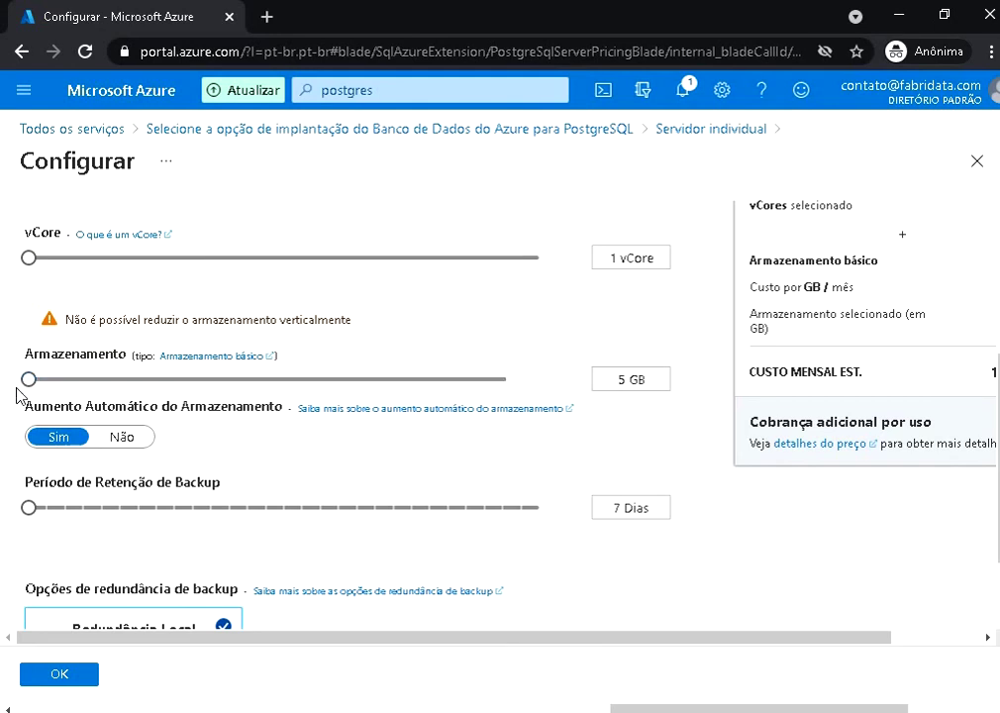
# Review the estimated monthly cost together with the chosen storage size and backup retention period
pyautogui.scroll(-1, 193, 466)
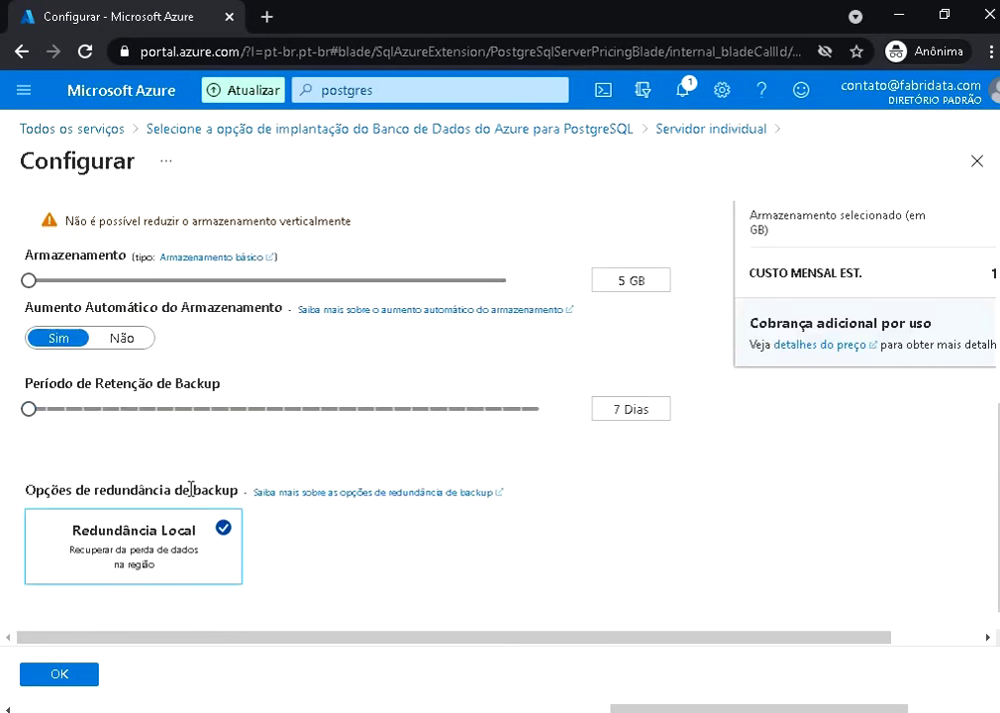
pyautogui.moveTo(436, 642); pyautogui.dragTo(546, 640)
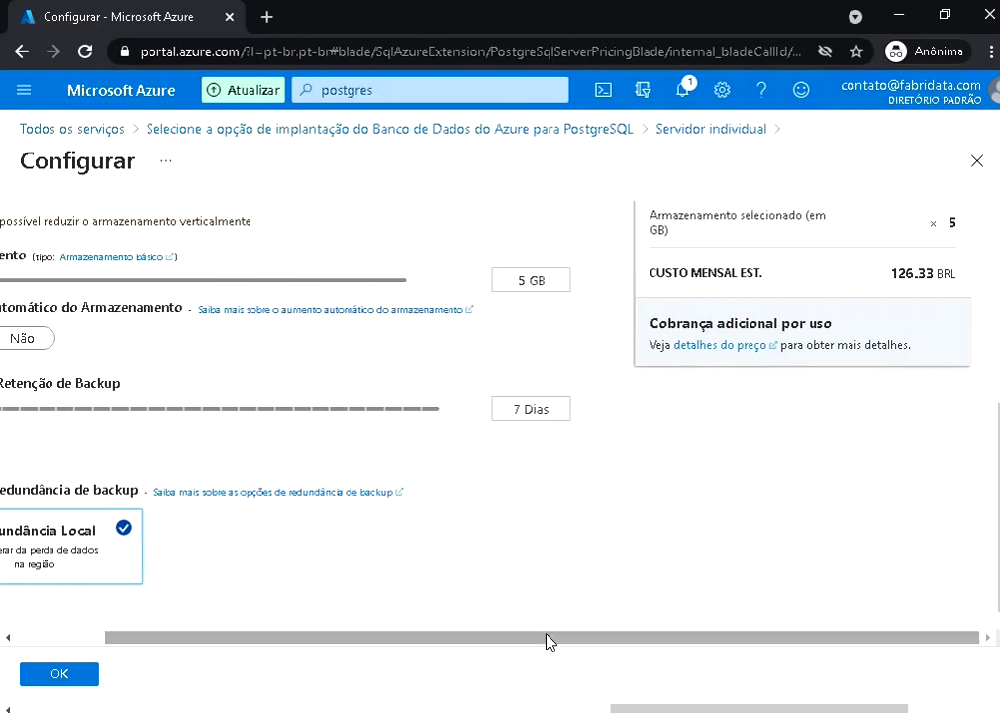
pyautogui.moveTo(886, 277); pyautogui.dragTo(947, 319)
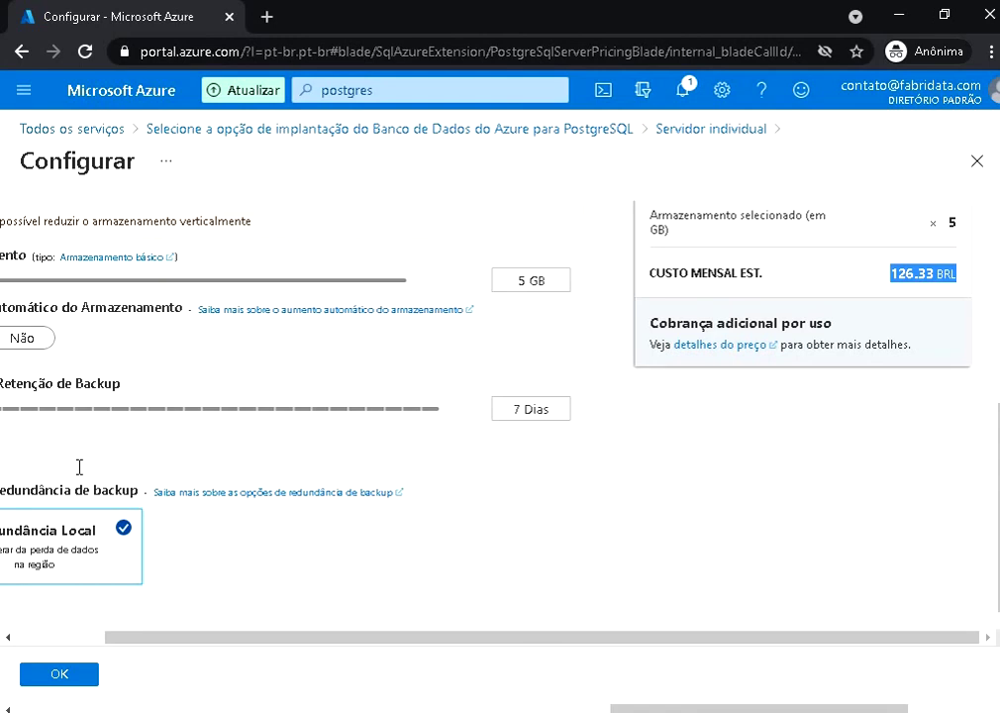
pyautogui.tripleClick(542, 282)
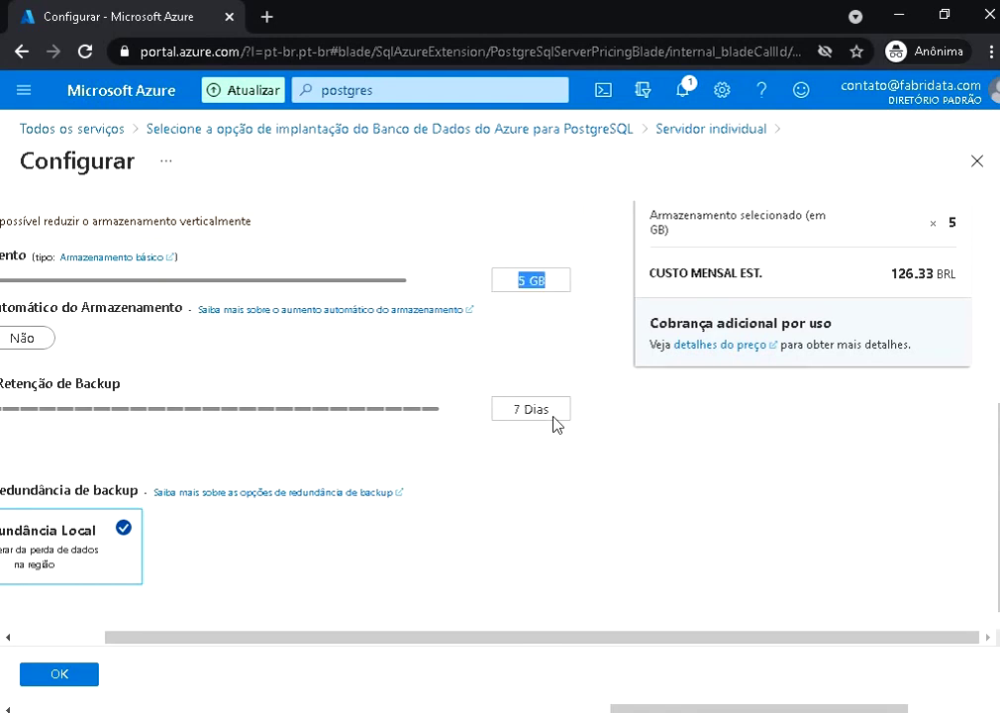
pyautogui.tripleClick(518, 409)
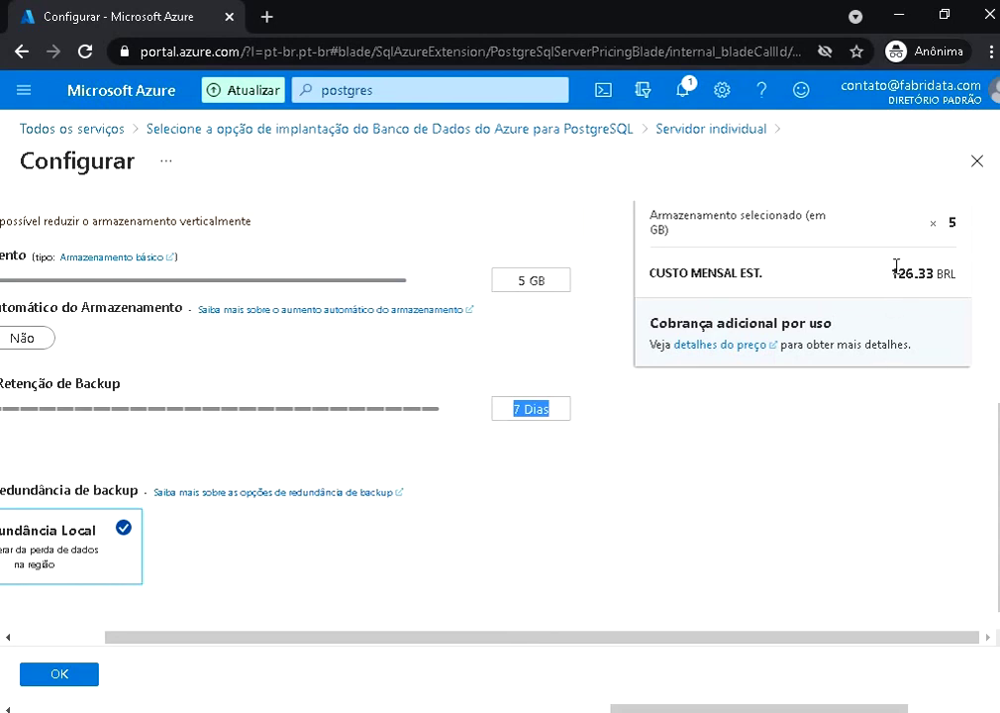
pyautogui.moveTo(890, 272); pyautogui.dragTo(955, 275)
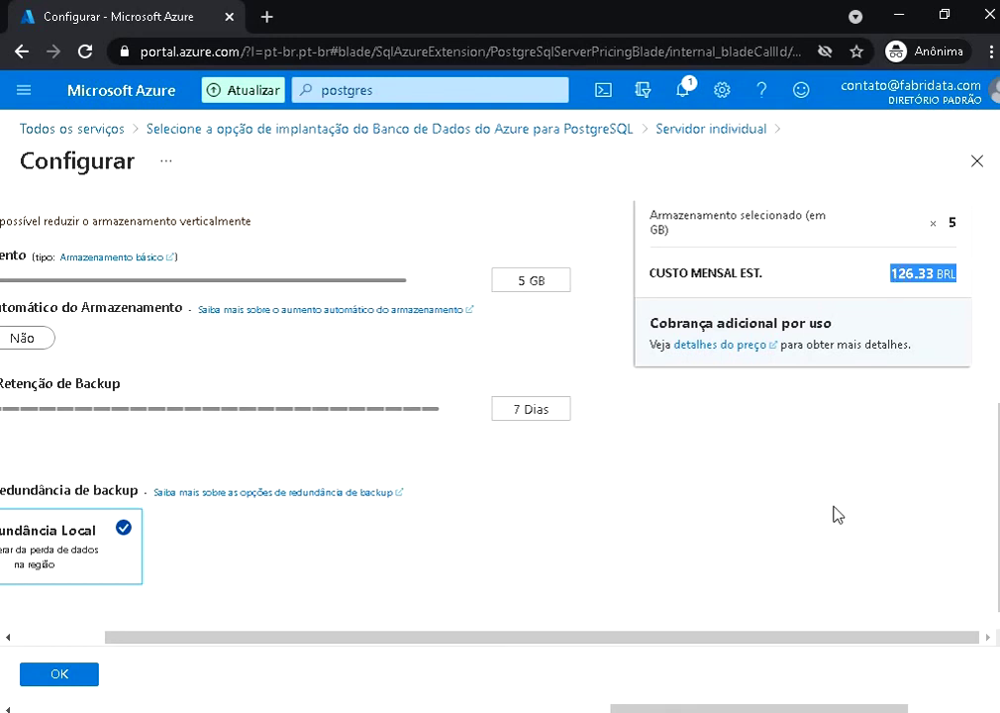
pyautogui.moveTo(332, 639); pyautogui.dragTo(509, 509)
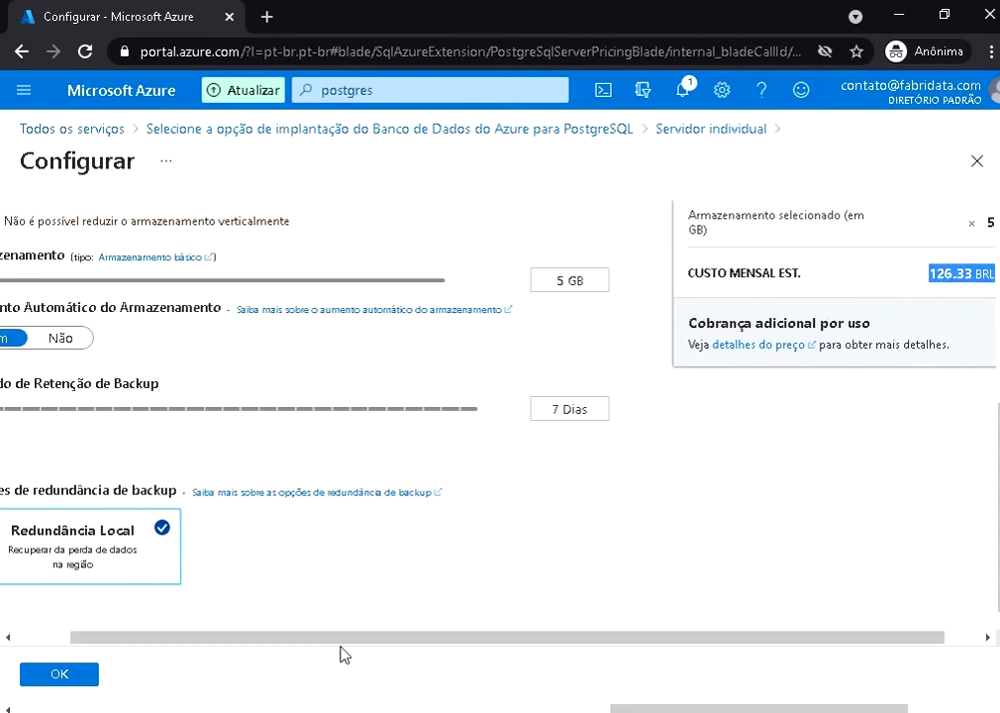
# Apply the compute and storage configuration, and review the single-server form's basic details
pyautogui.moveTo(327, 636); pyautogui.dragTo(199, 630)
pyautogui.click(59, 678)
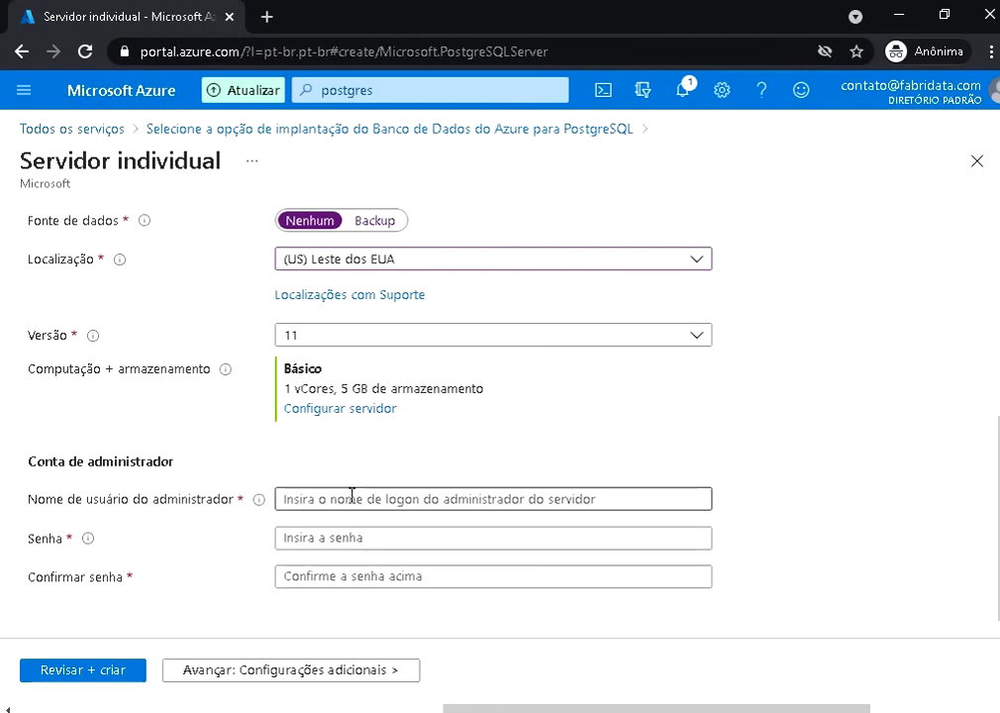
pyautogui.scroll(4, 374, 376)
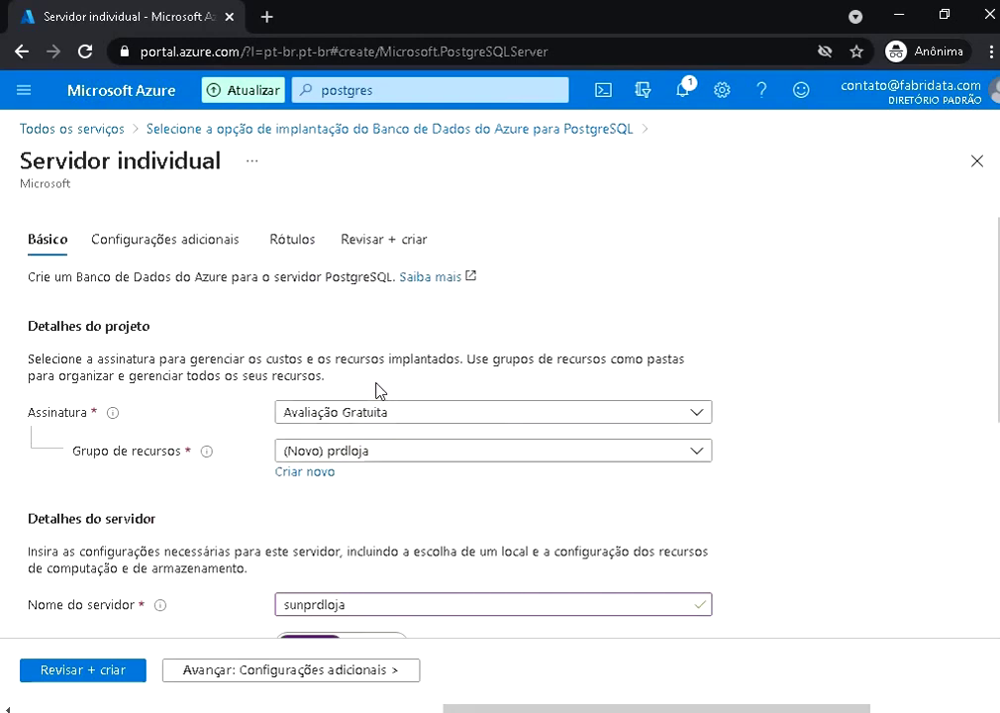
pyautogui.scroll(-4, 376, 396)
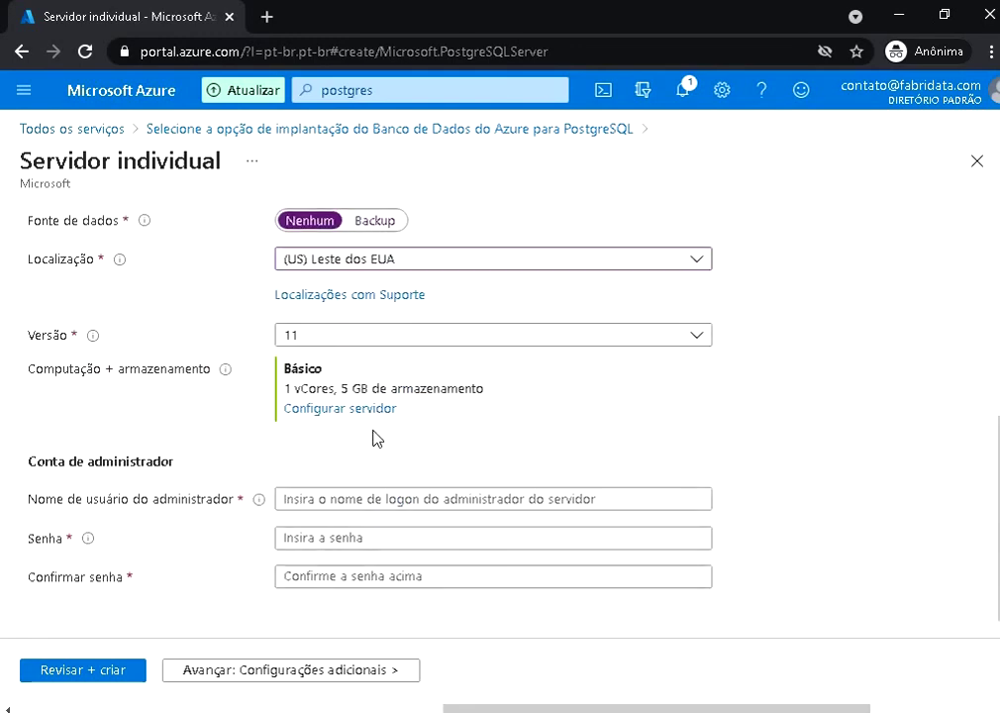
# Enter fabridata as the server administrator's username, without any domain suffix
pyautogui.click(375, 497)
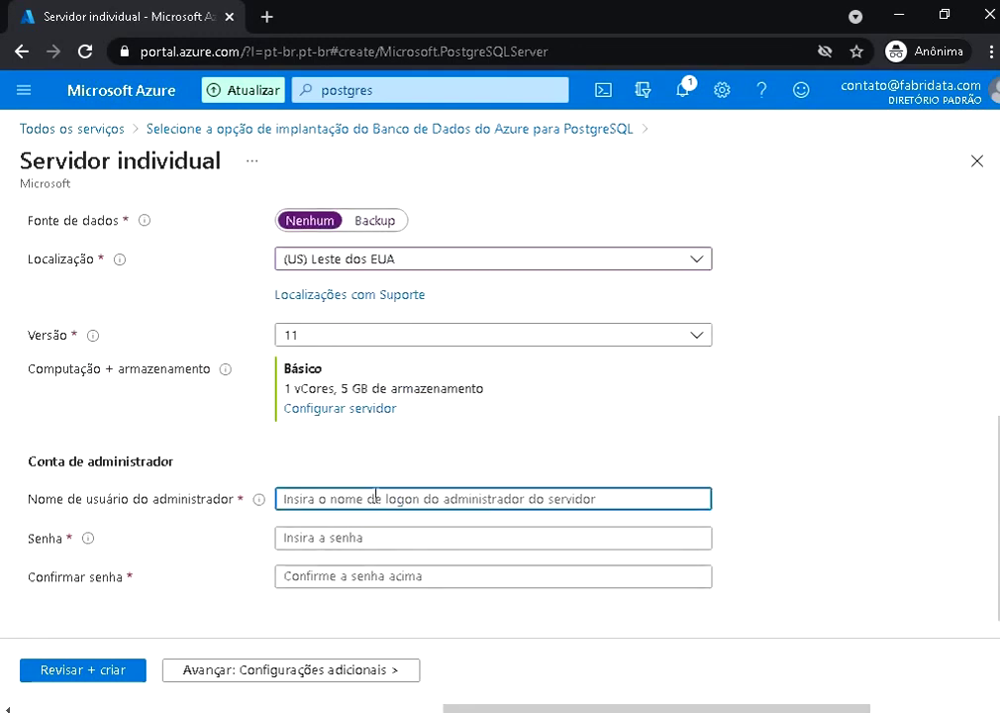
pyautogui.write('fabridaya')
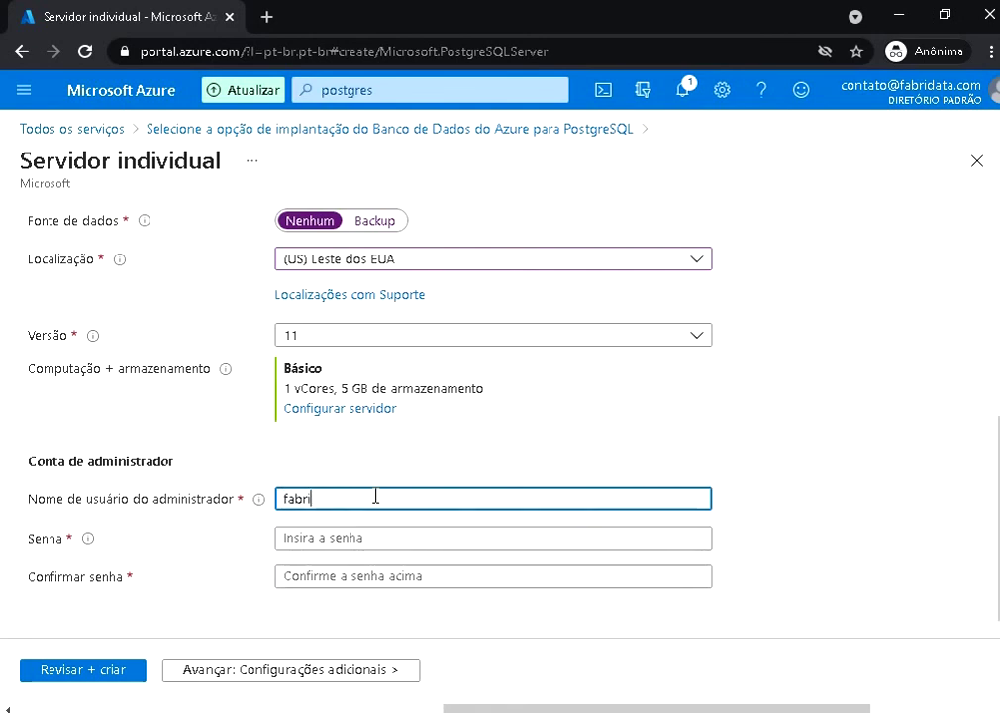
pyautogui.press('BackSpace')
pyautogui.press('BackSpace')
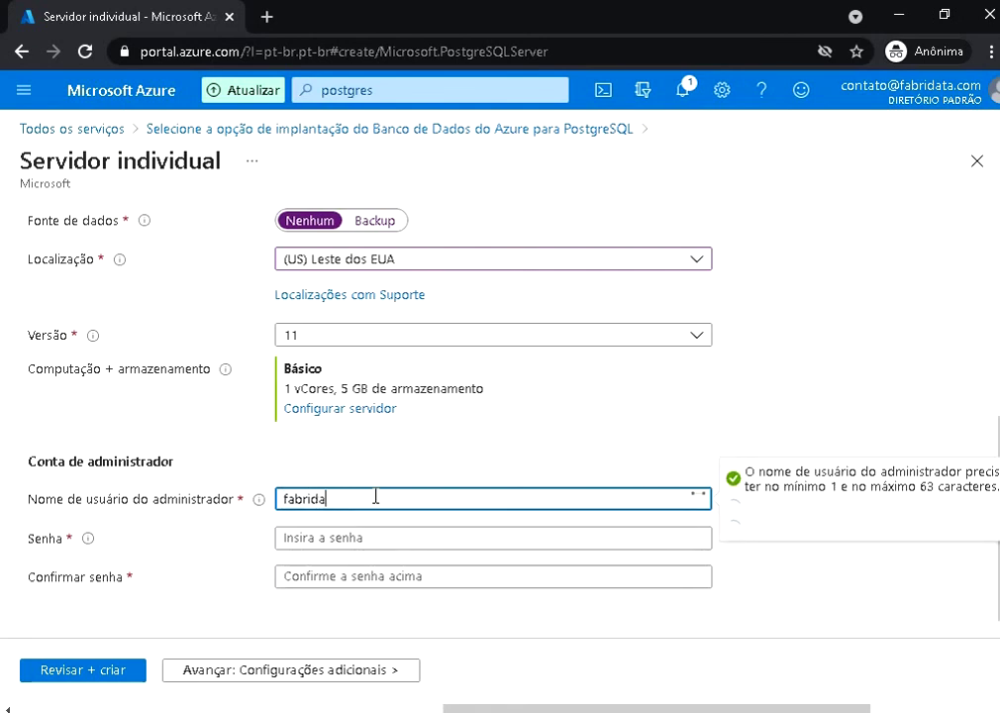
pyautogui.write('ta.com')
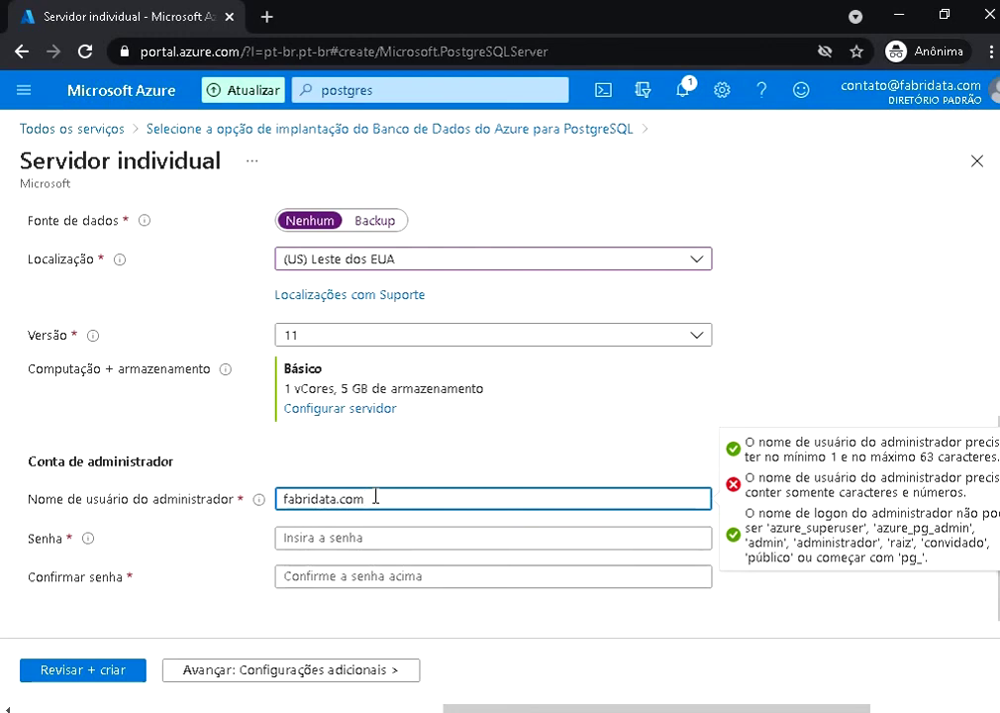
pyautogui.write('.br')
pyautogui.moveTo(338, 499); pyautogui.dragTo(445, 498)
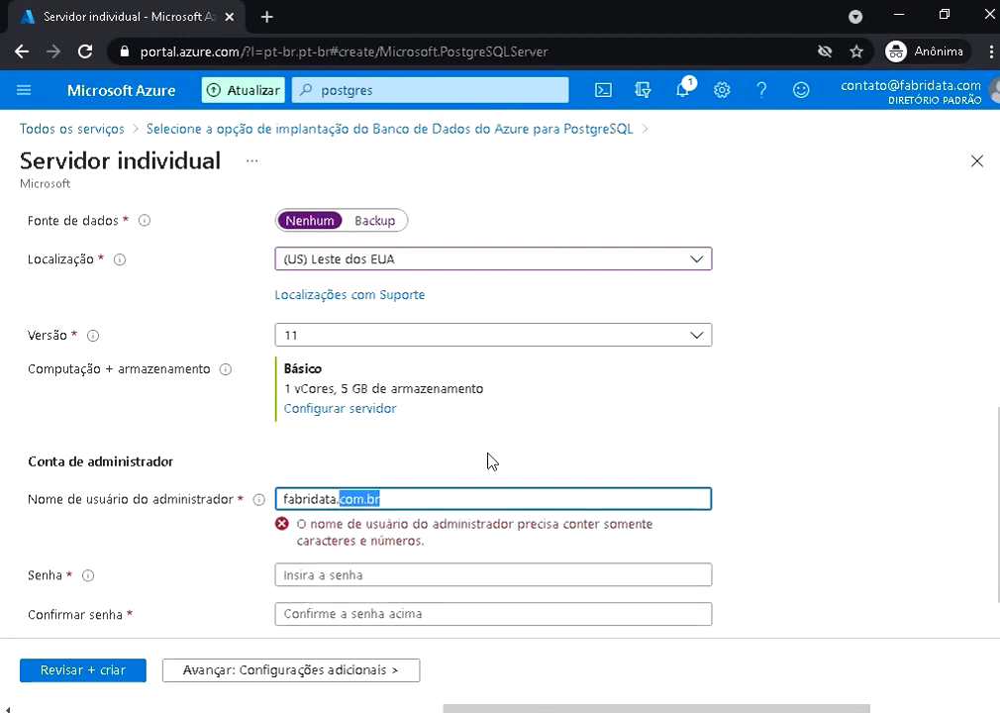
pyautogui.press('BackSpace')
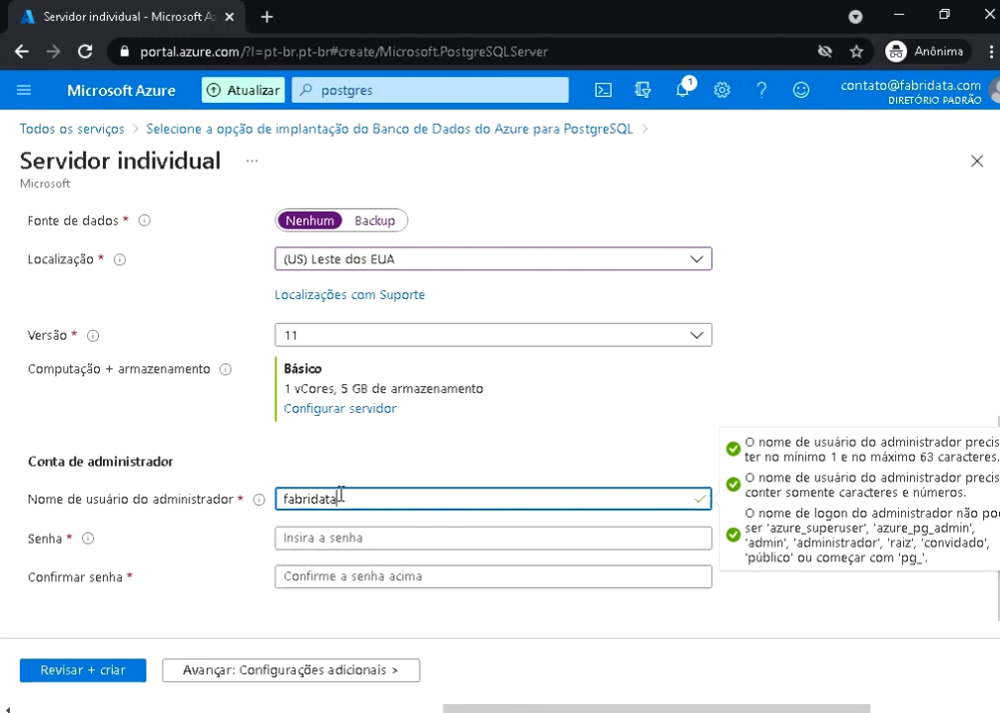
pyautogui.moveTo(336, 498); pyautogui.dragTo(281, 499)
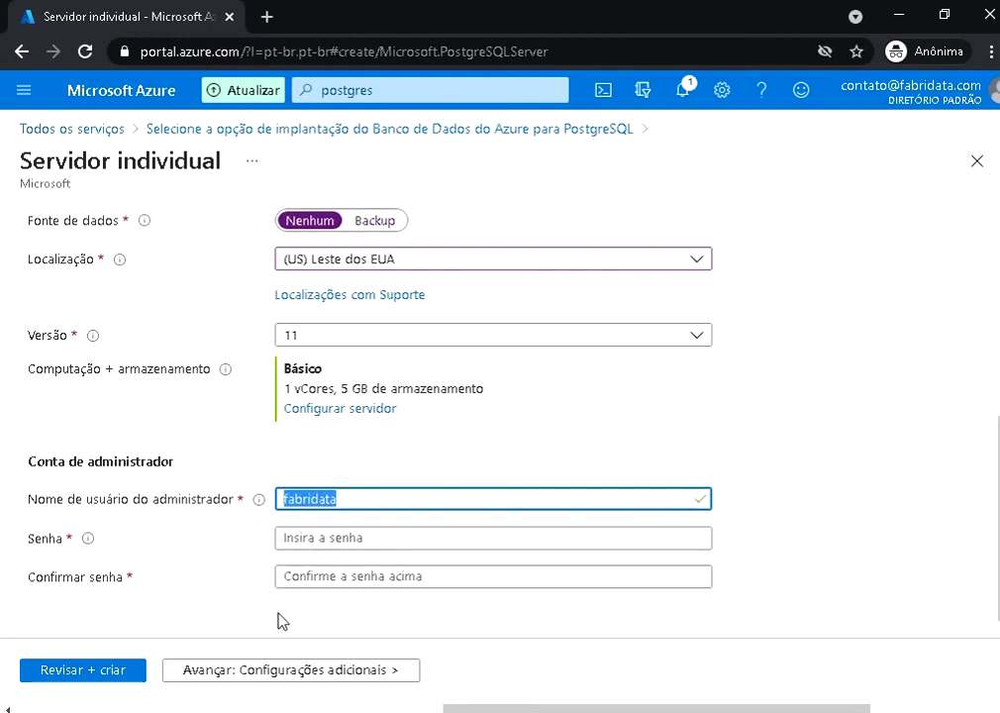
# Enter and confirm the server administrator's password, and proceed to the review of the single-server configuration
pyautogui.click(322, 543)
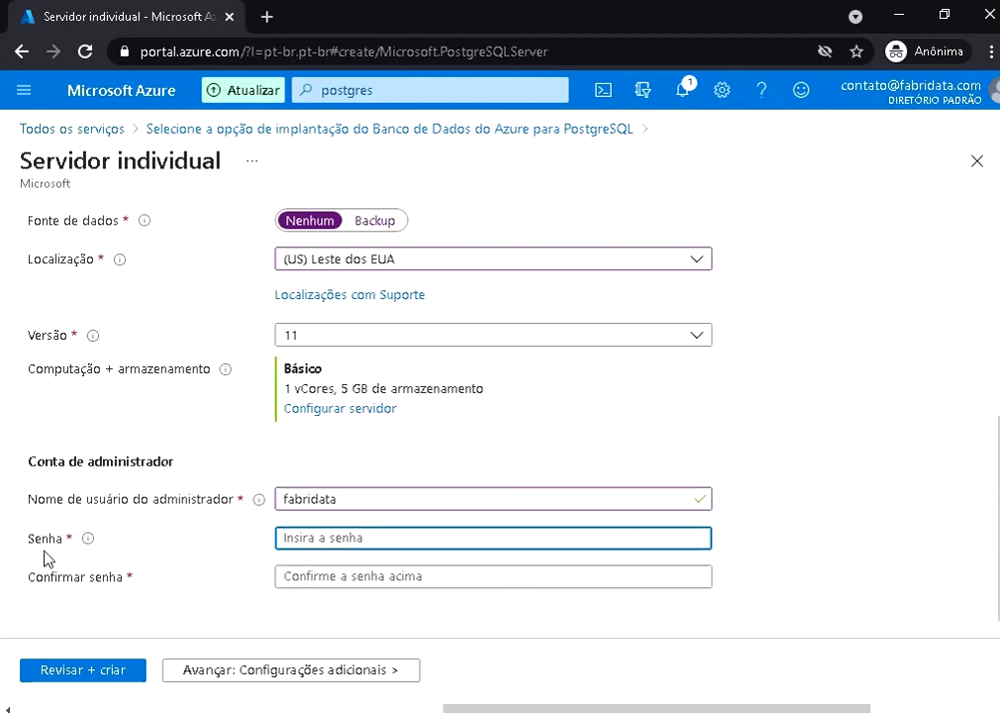
pyautogui.write('••••••••')
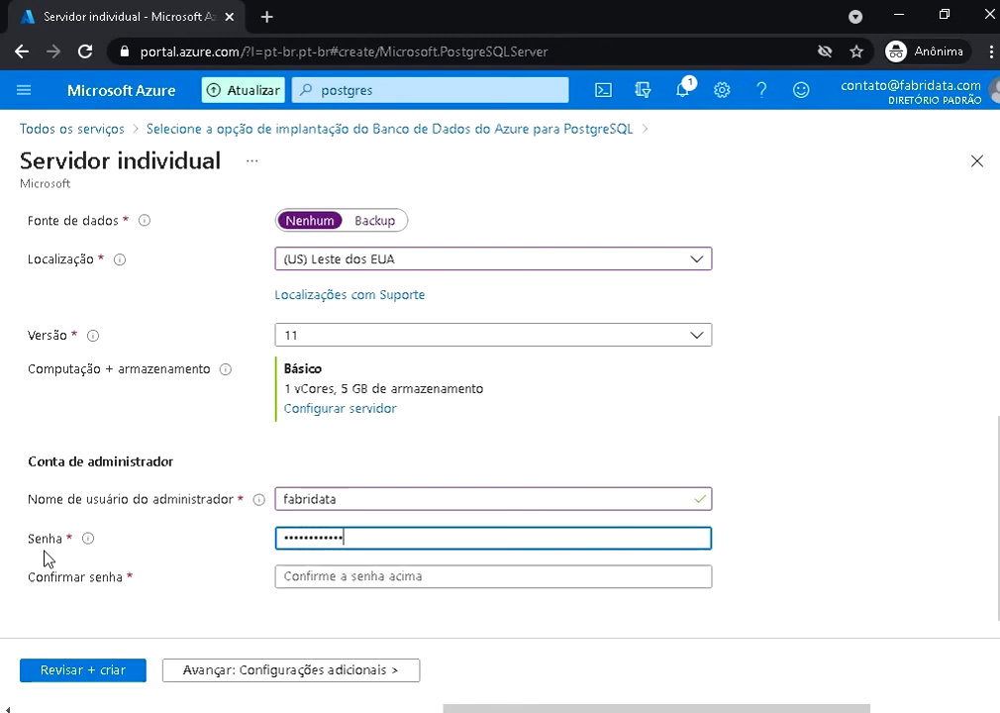
pyautogui.click(291, 576)
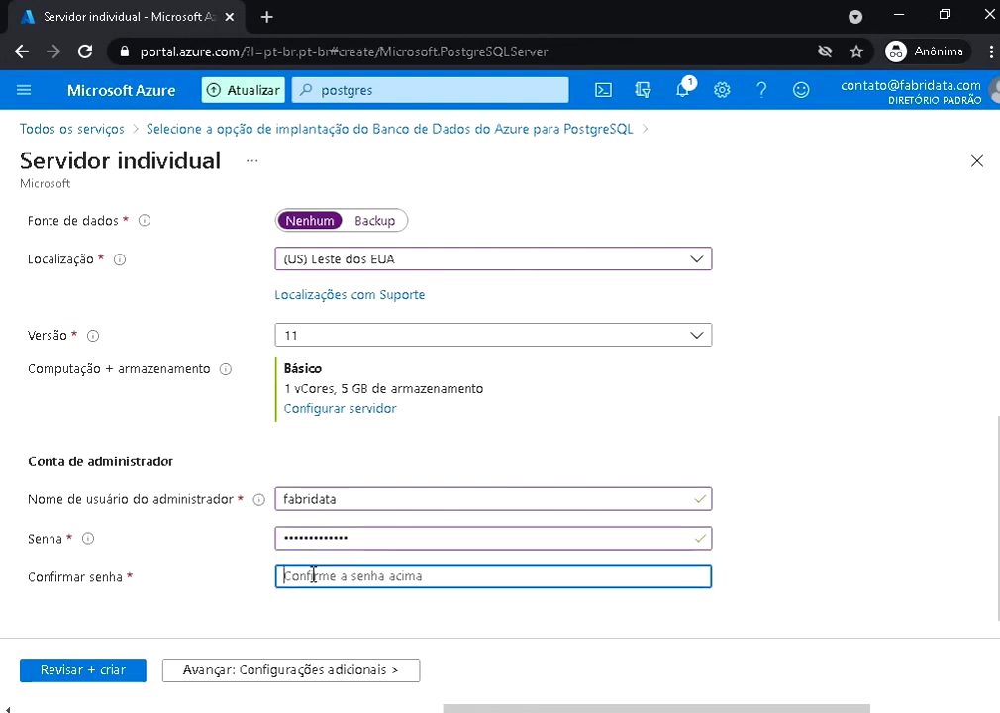
pyautogui.write('••')
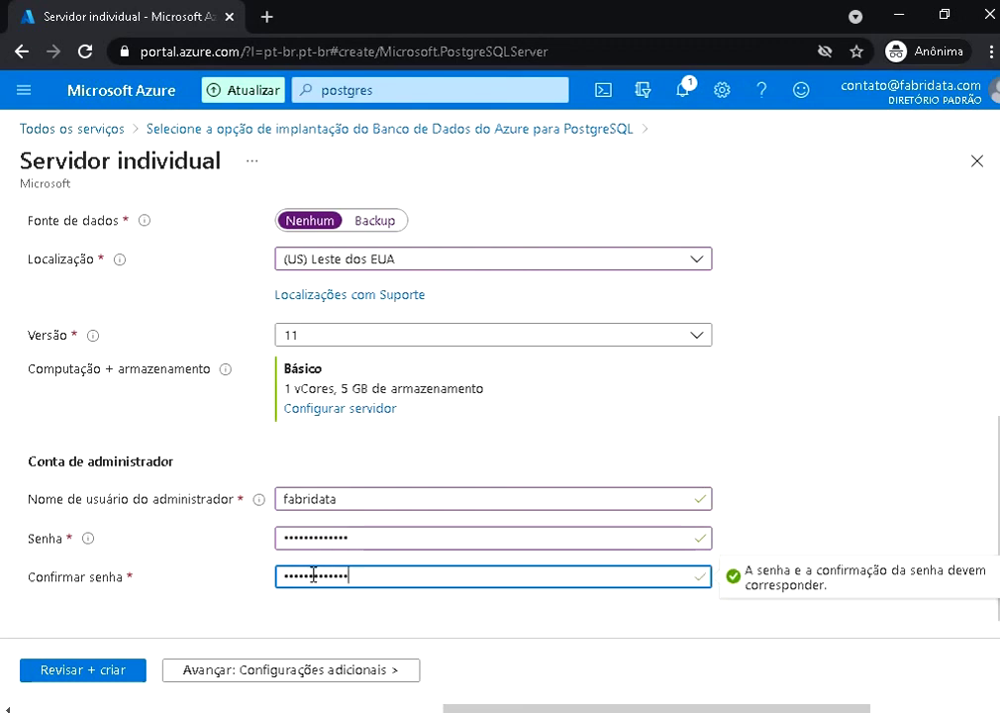
pyautogui.press('Tab')
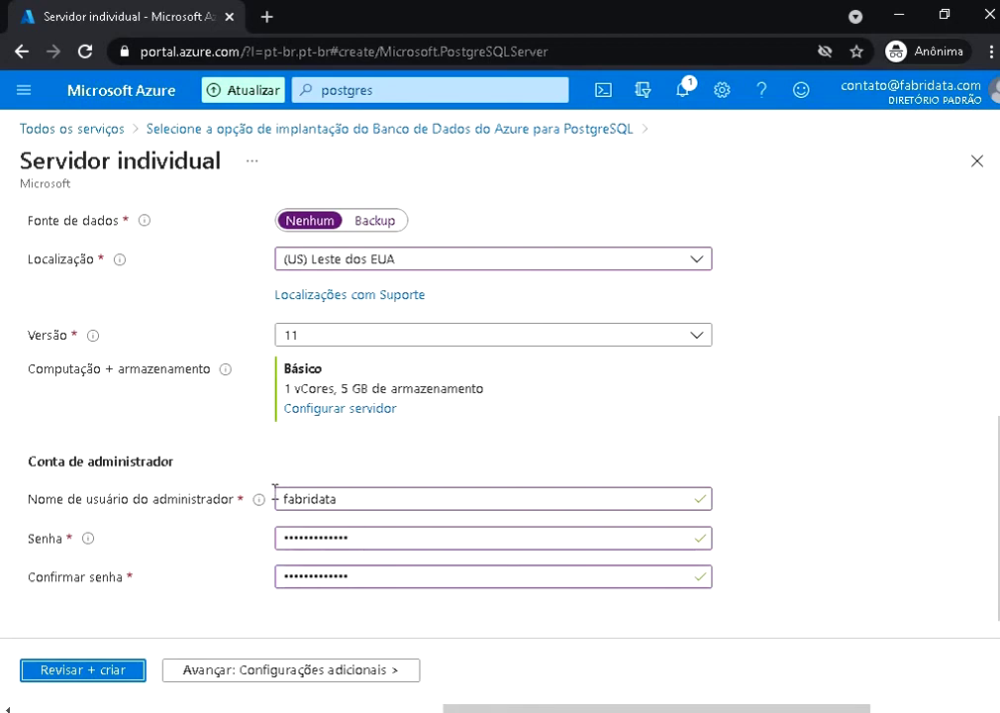
pyautogui.moveTo(278, 495); pyautogui.dragTo(351, 539)
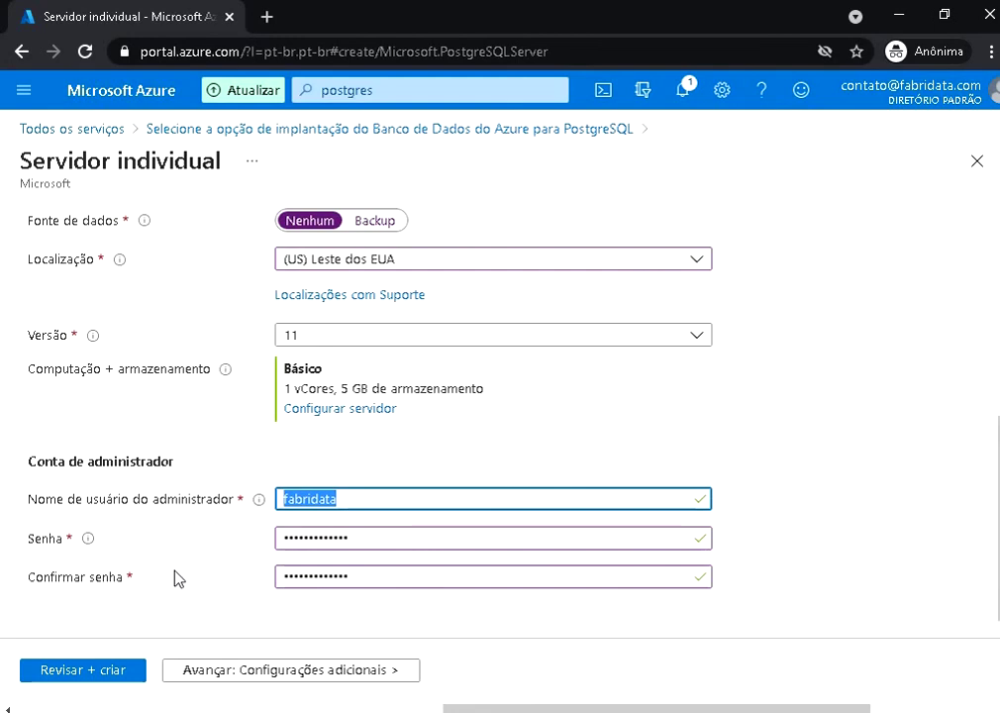
pyautogui.click(110, 669)
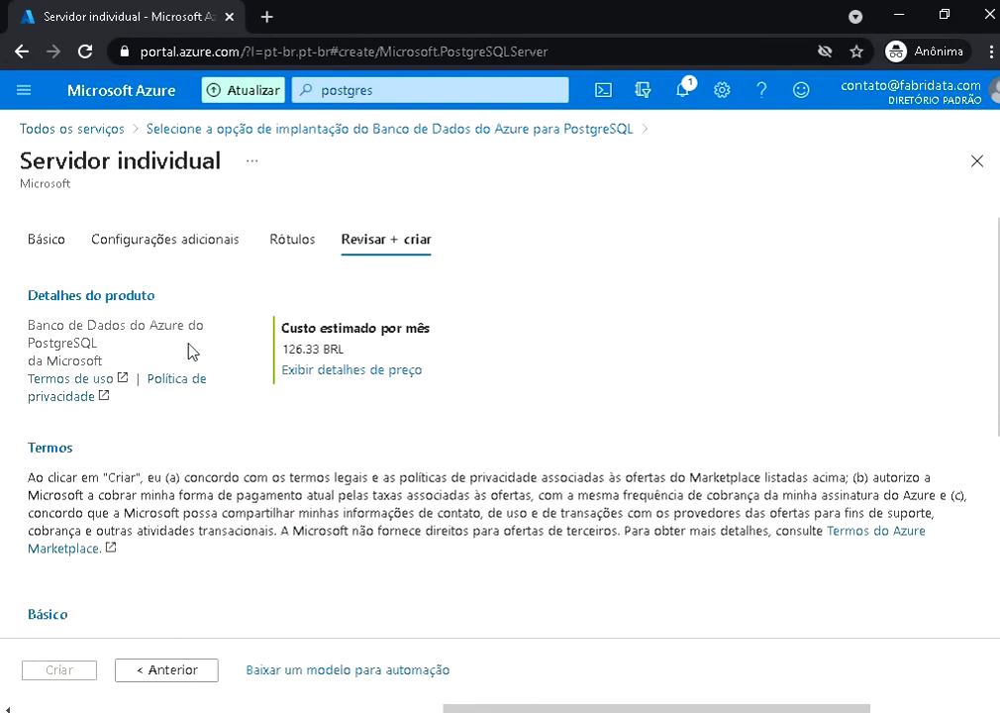
# Examine the configuration summary's subscription, resource group, server name, data source, administrator login, location, version, and compute and storage
pyautogui.scroll(-4, 188, 348)
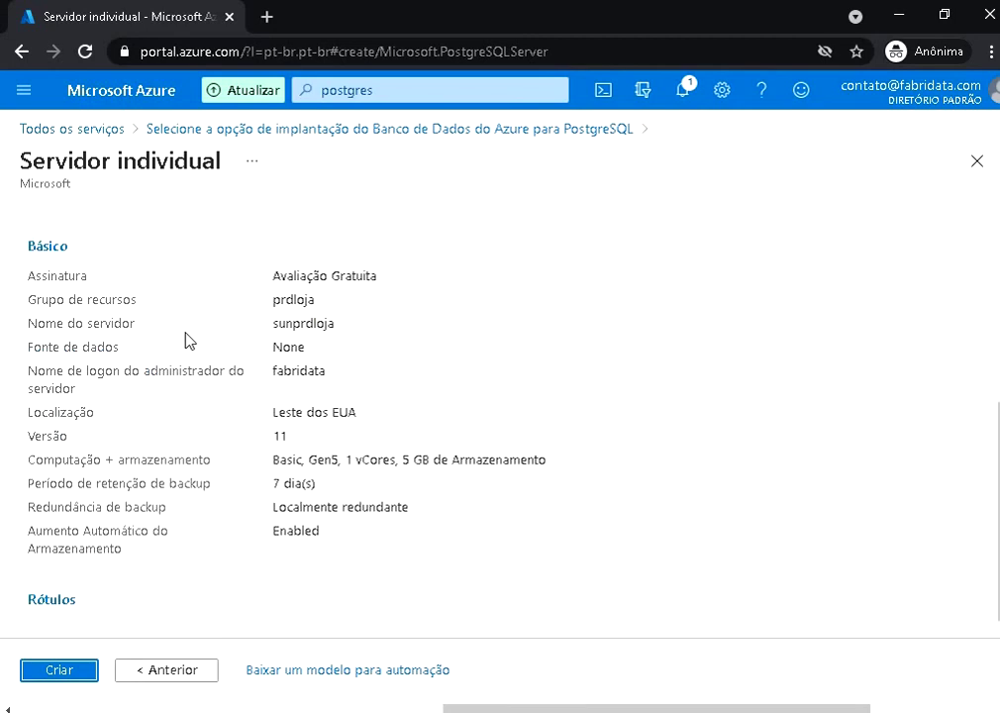
pyautogui.moveTo(272, 276); pyautogui.dragTo(277, 303)
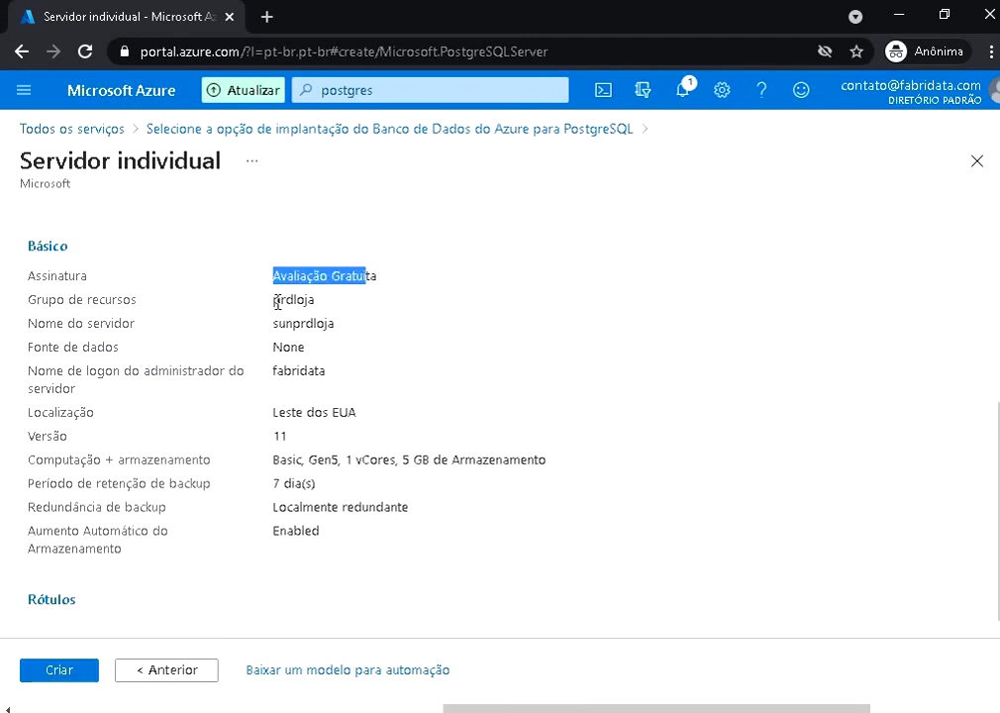
pyautogui.doubleClick(277, 300)
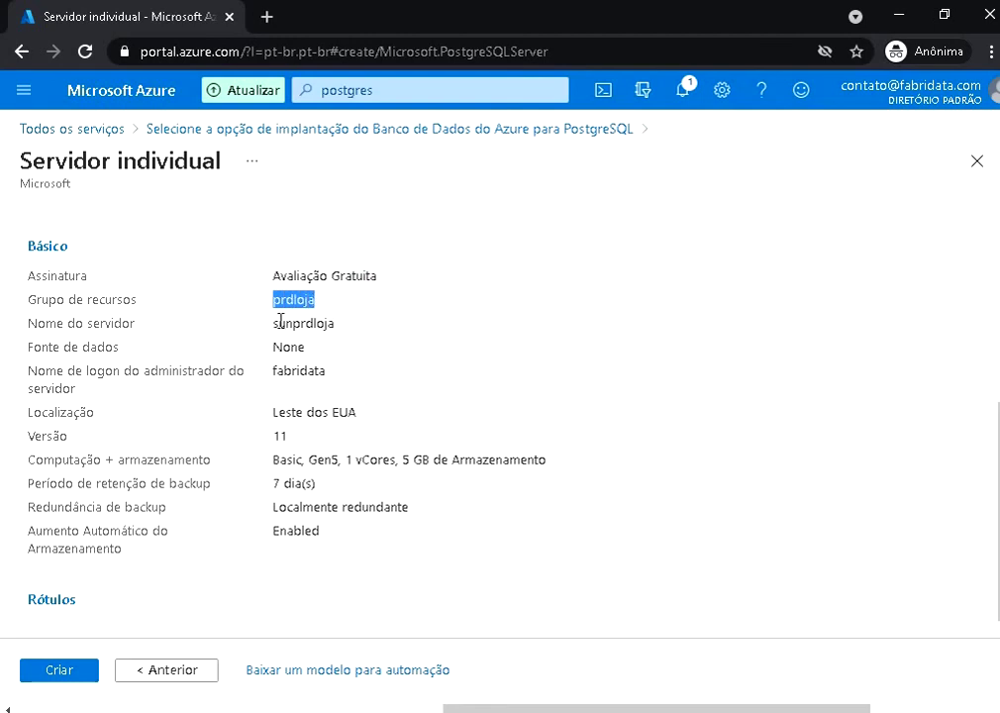
pyautogui.doubleClick(280, 323)
pyautogui.moveTo(306, 348); pyautogui.dragTo(331, 376)
pyautogui.doubleClick(280, 346)
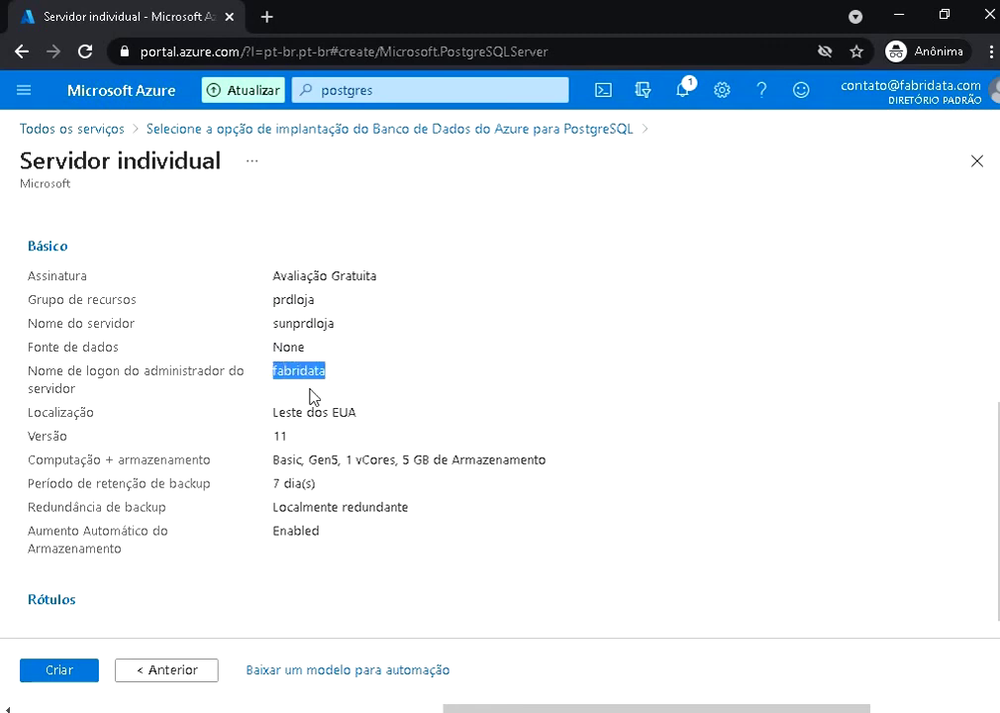
pyautogui.moveTo(274, 410); pyautogui.dragTo(348, 413)
pyautogui.click(278, 432)
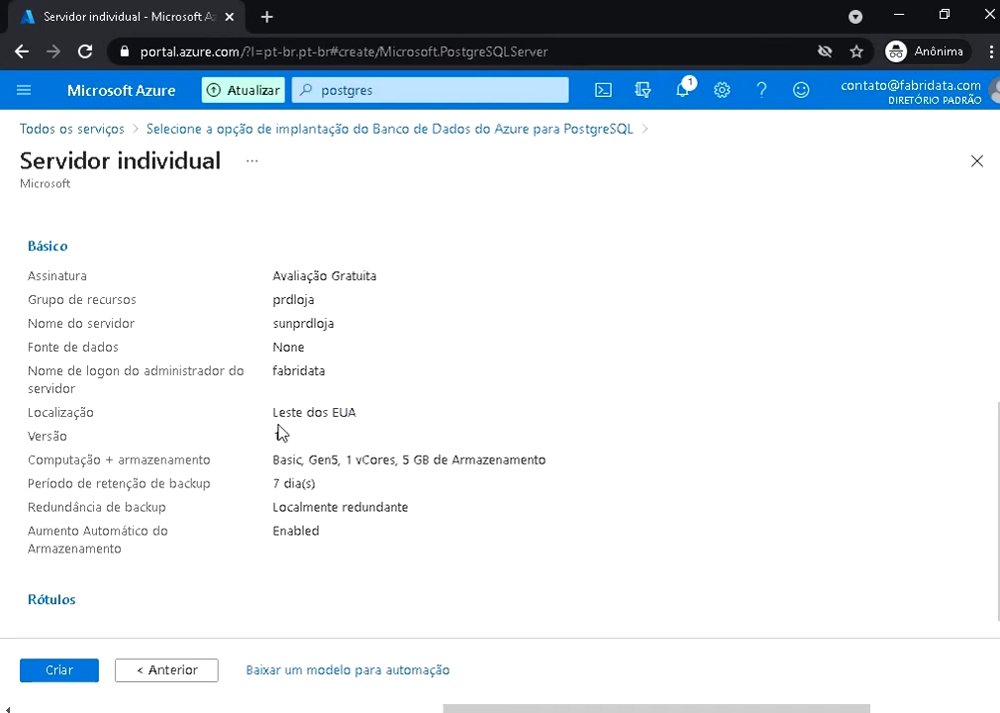
pyautogui.moveTo(547, 459); pyautogui.dragTo(276, 457)
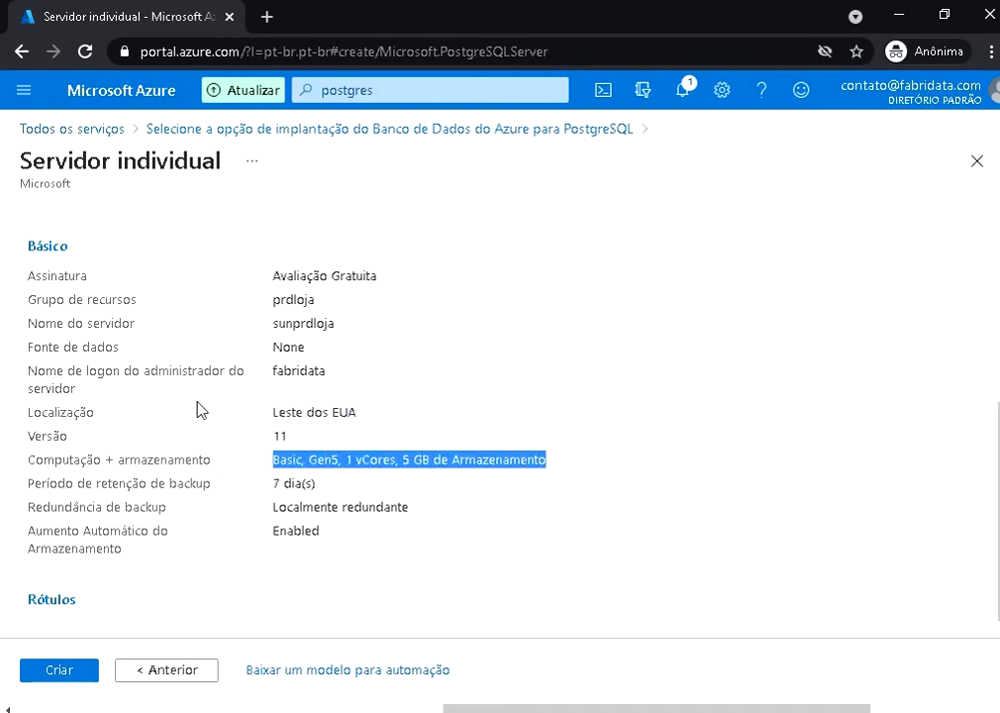
# Create the reviewed PostgreSQL single server and check the status of its deployment
pyautogui.click(61, 671)
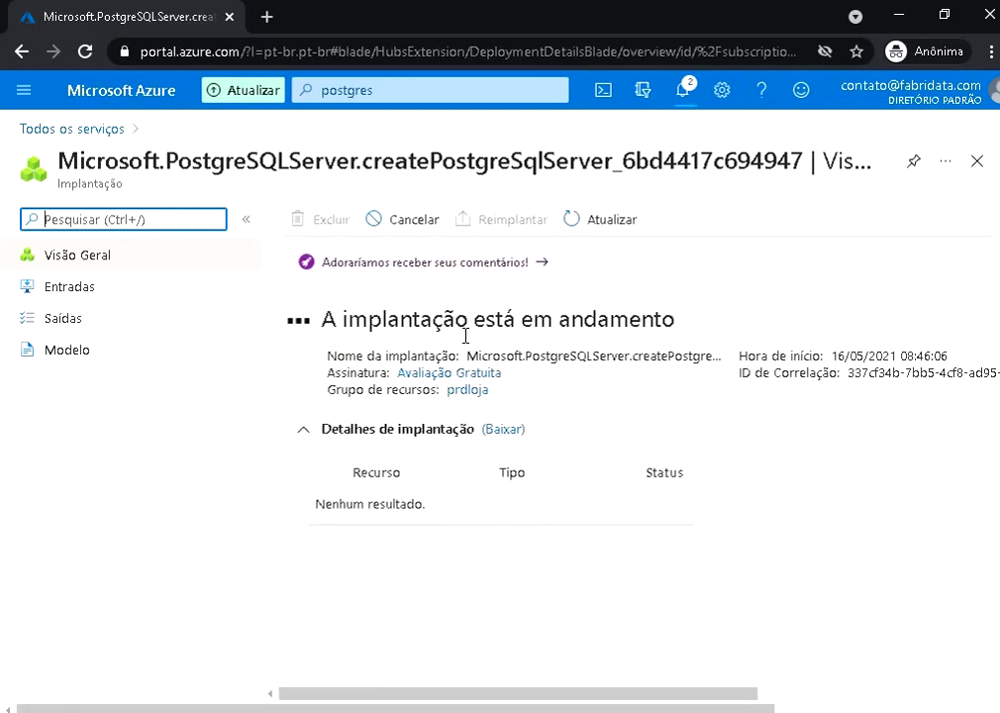
pyautogui.moveTo(321, 320); pyautogui.dragTo(664, 339)
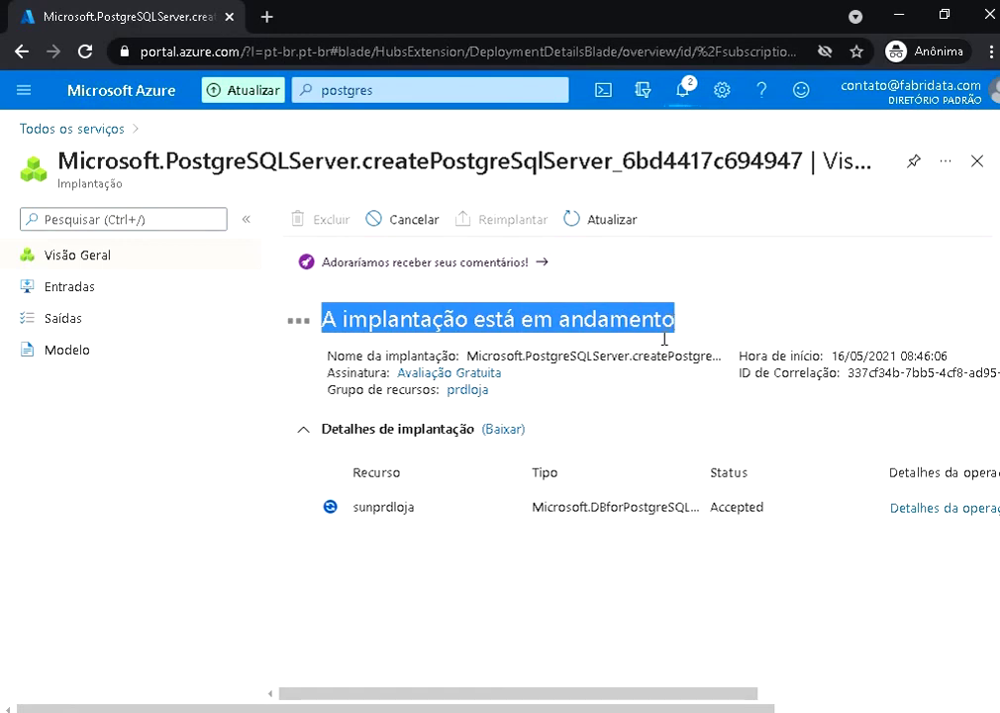